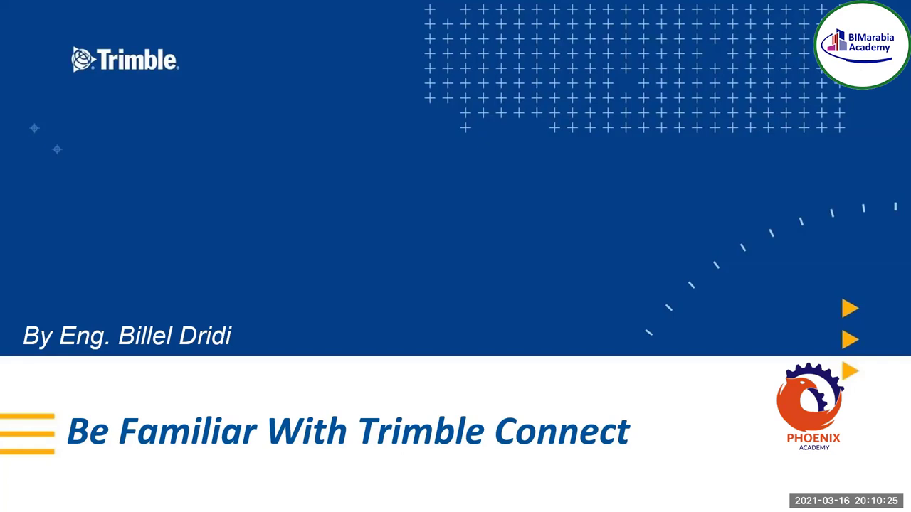
# Advance from the title slide to the 'Productive Combination of Client Apps' slide
pyautogui.press('Right')
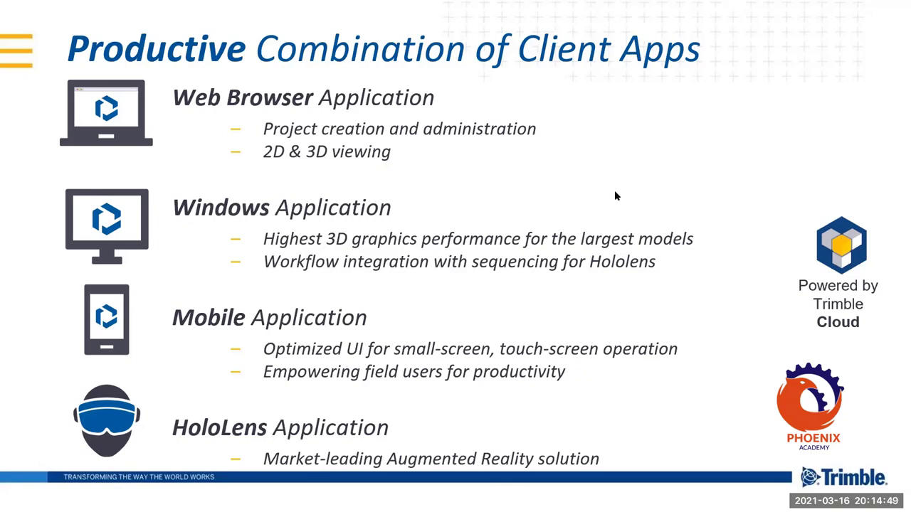
# Step through the Data Sharing, User Activity Tracking and BIM Viewing slides, then exit the slideshow
pyautogui.click(528, 268)
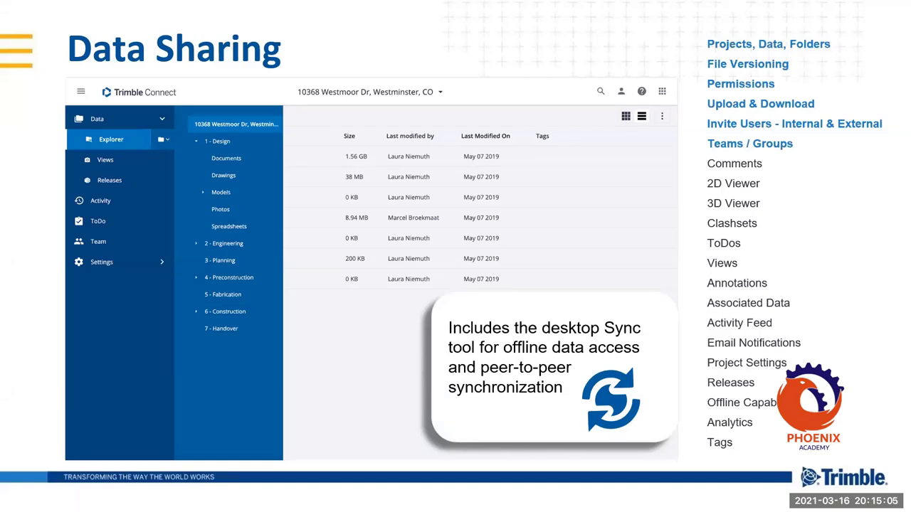
pyautogui.press('Right')
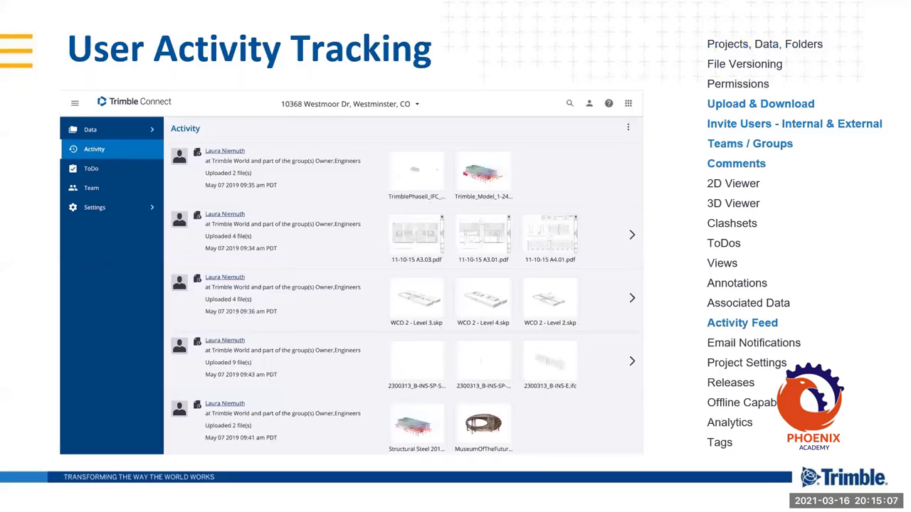
pyautogui.press('Right')
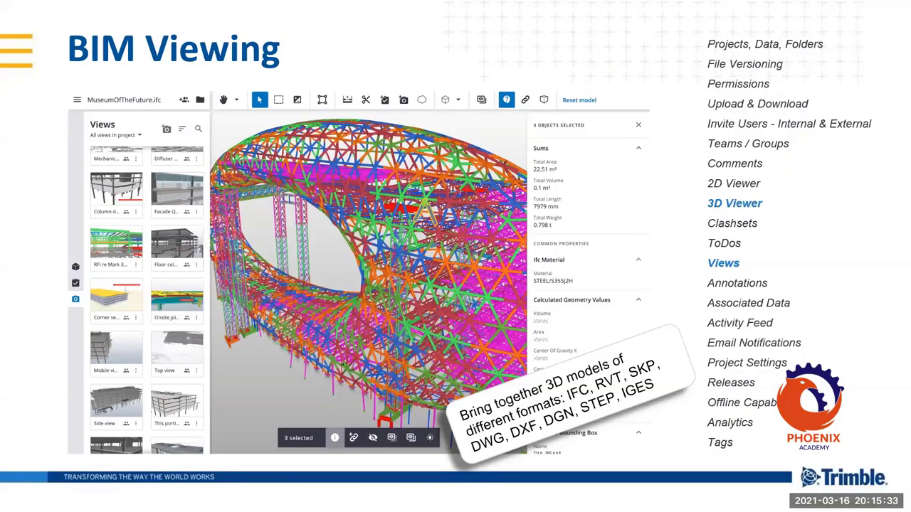
pyautogui.press('Escape')
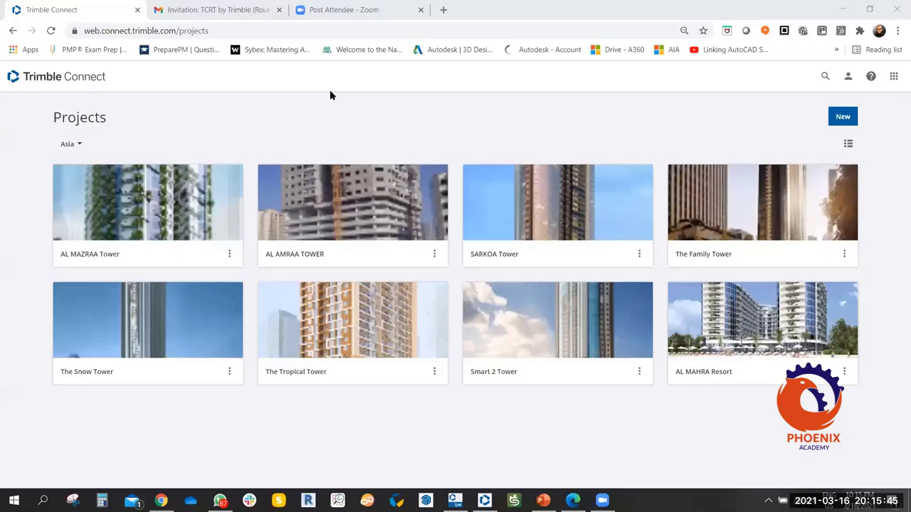
# Return to the Trimble Connect homepage and browse it, highlighting the user-count heading
pyautogui.click(13, 30)
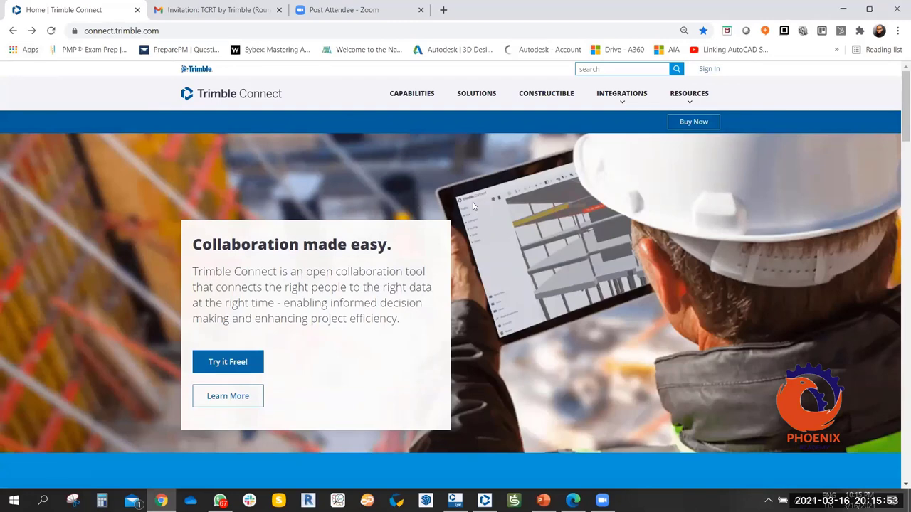
pyautogui.scroll(-3, 315, 224)
pyautogui.scroll(-3, 340, 233)
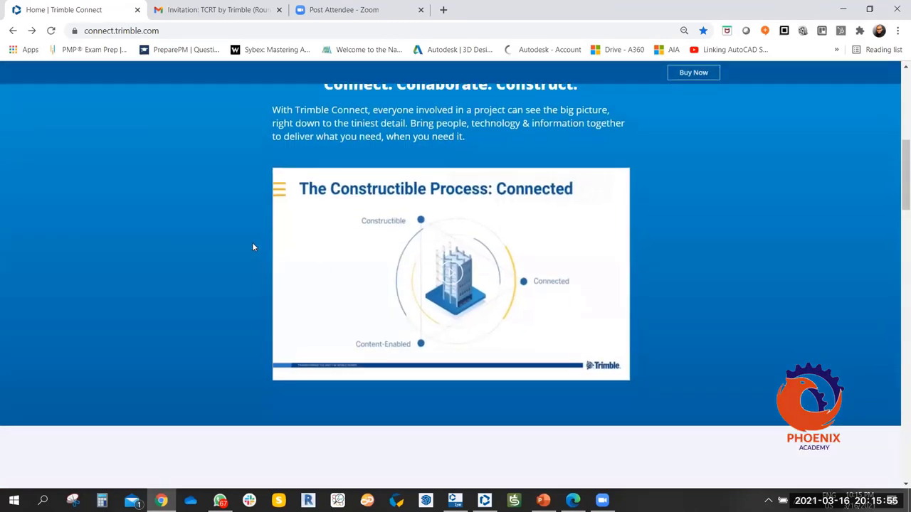
pyautogui.scroll(-5, 252, 242)
pyautogui.scroll(-3, 285, 237)
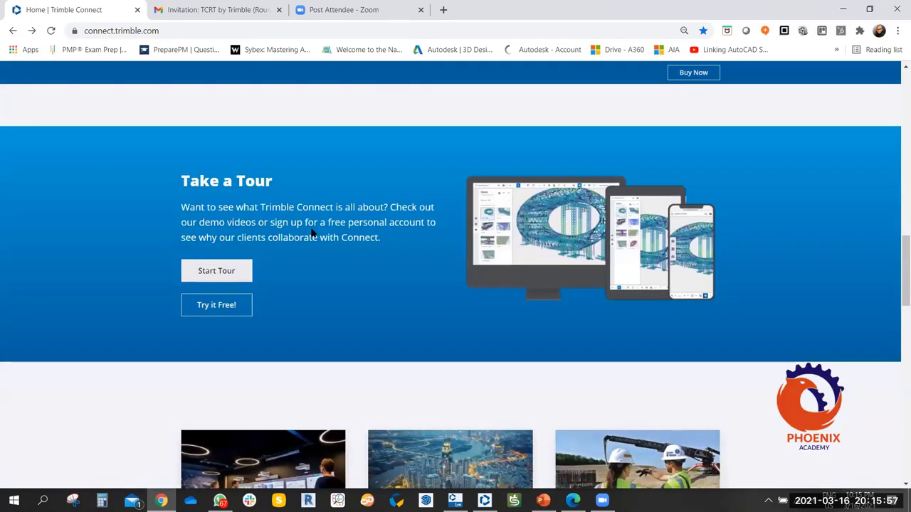
pyautogui.scroll(-1, 311, 233)
pyautogui.scroll(-3, 310, 233)
pyautogui.scroll(-1, 356, 213)
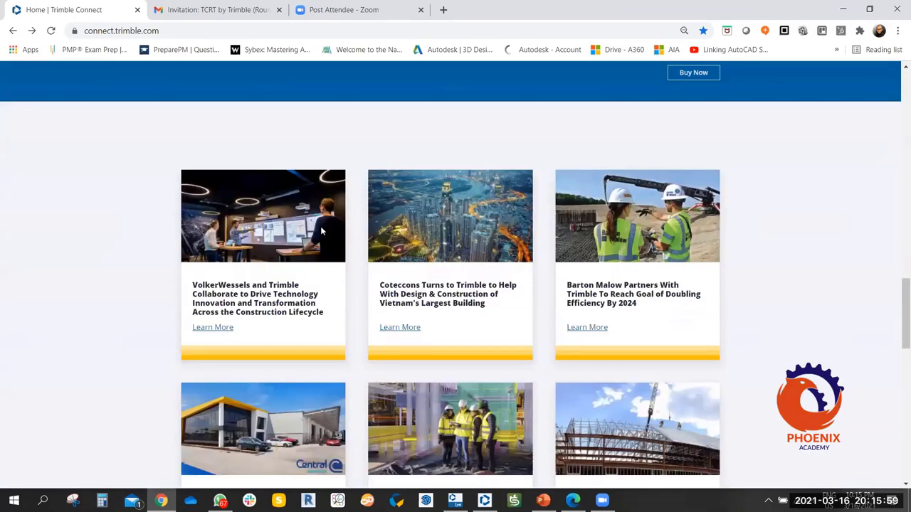
pyautogui.scroll(-2, 420, 197)
pyautogui.scroll(2, 420, 197)
pyautogui.scroll(-1, 317, 210)
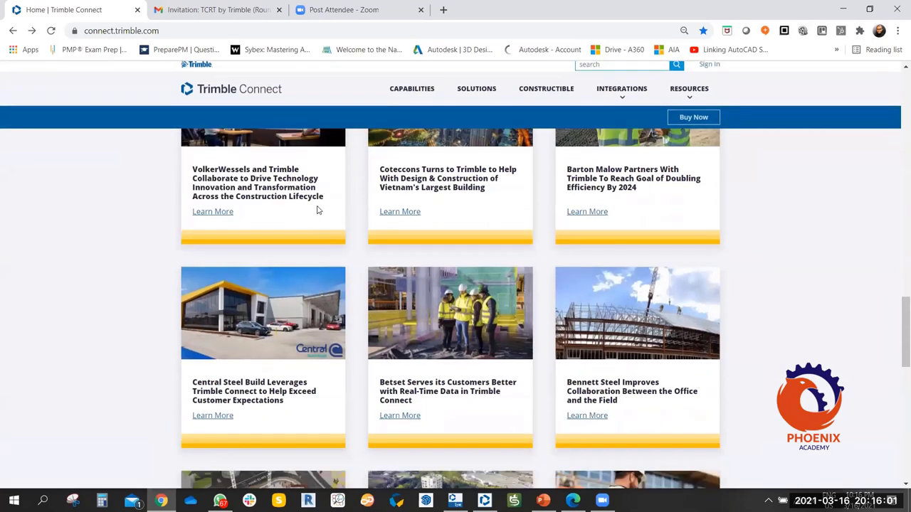
pyautogui.scroll(-3, 318, 210)
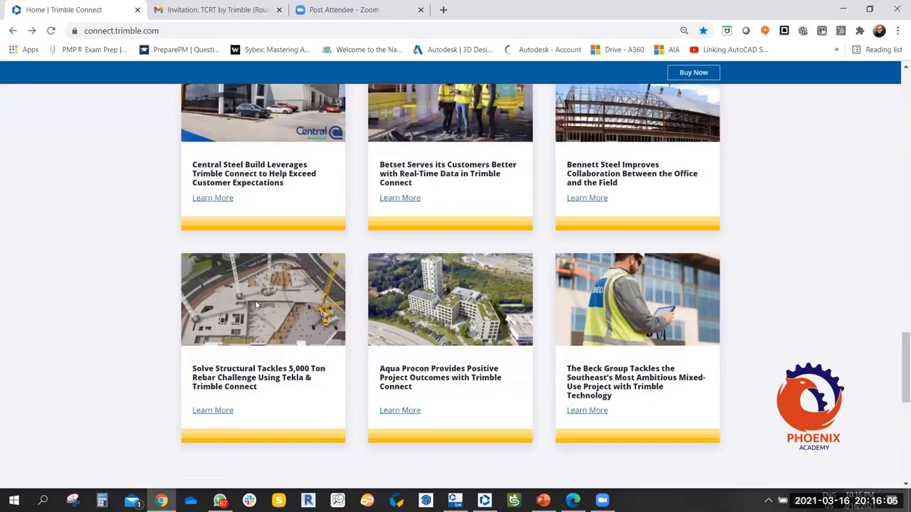
pyautogui.scroll(-3, 257, 304)
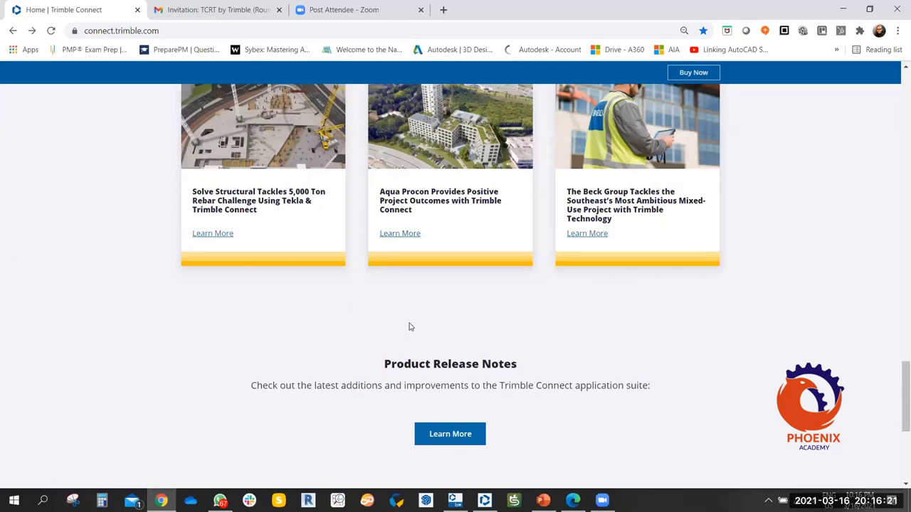
pyautogui.scroll(-1, 242, 304)
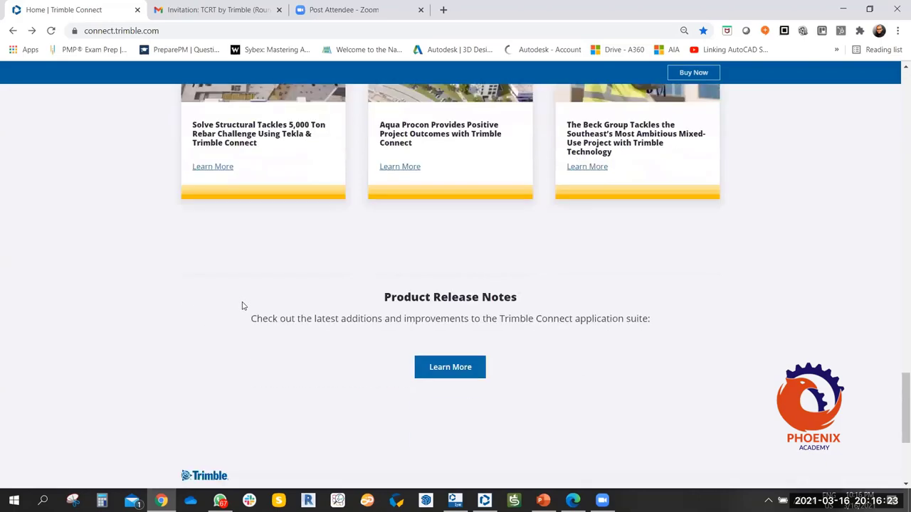
pyautogui.scroll(-1, 290, 318)
pyautogui.scroll(-2, 293, 315)
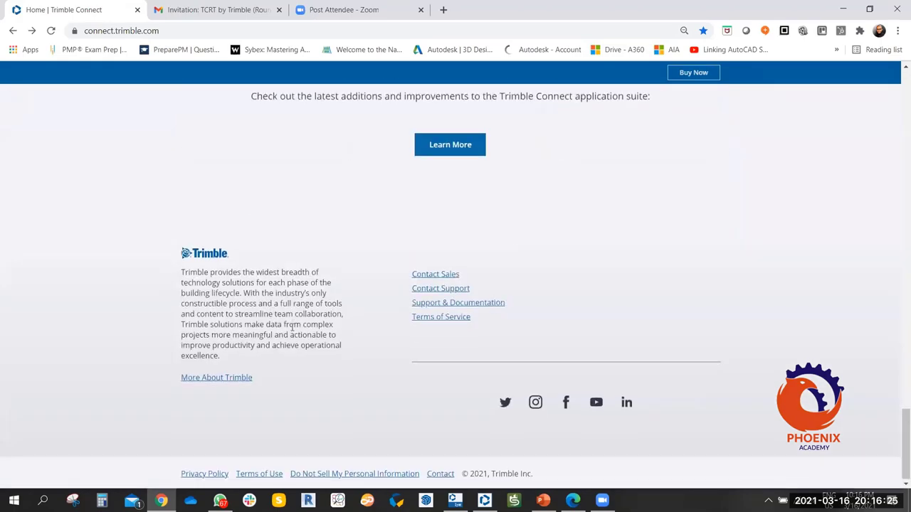
pyautogui.scroll(4, 352, 325)
pyautogui.scroll(2, 349, 306)
pyautogui.scroll(4, 339, 289)
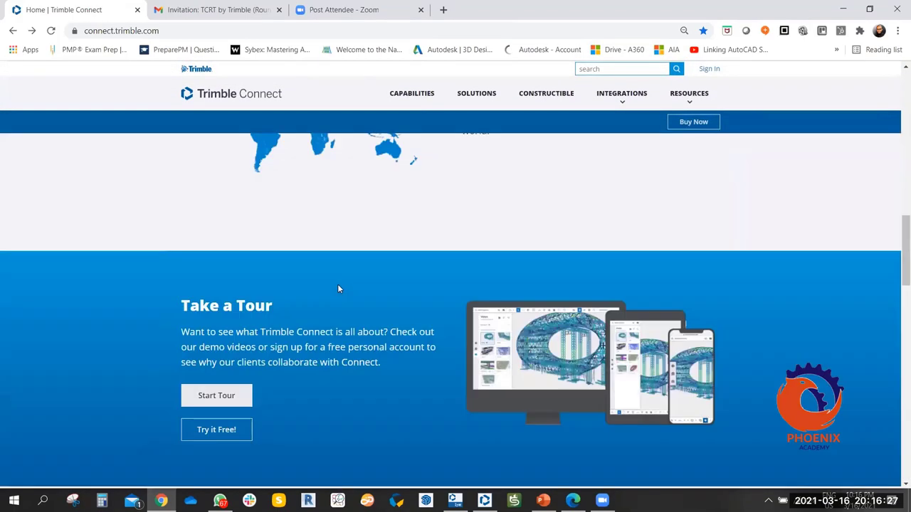
pyautogui.scroll(2, 418, 246)
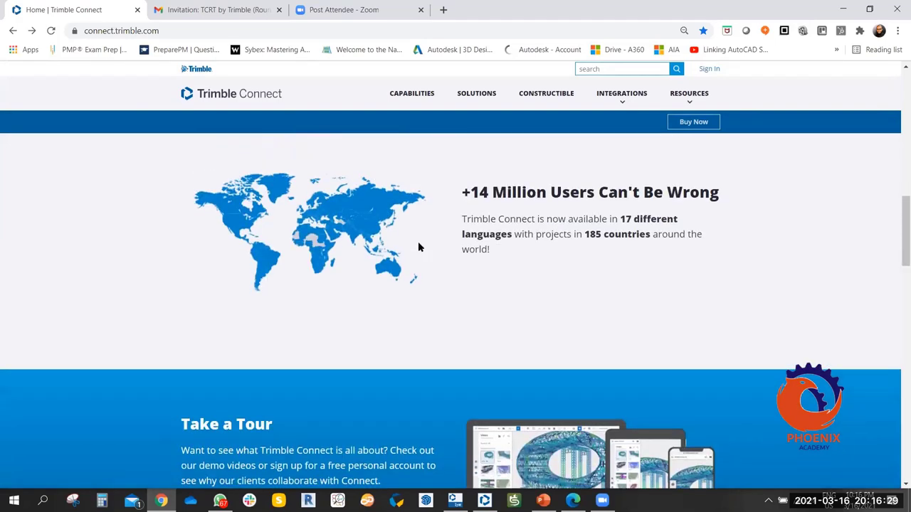
pyautogui.scroll(2, 419, 246)
pyautogui.scroll(-1, 573, 317)
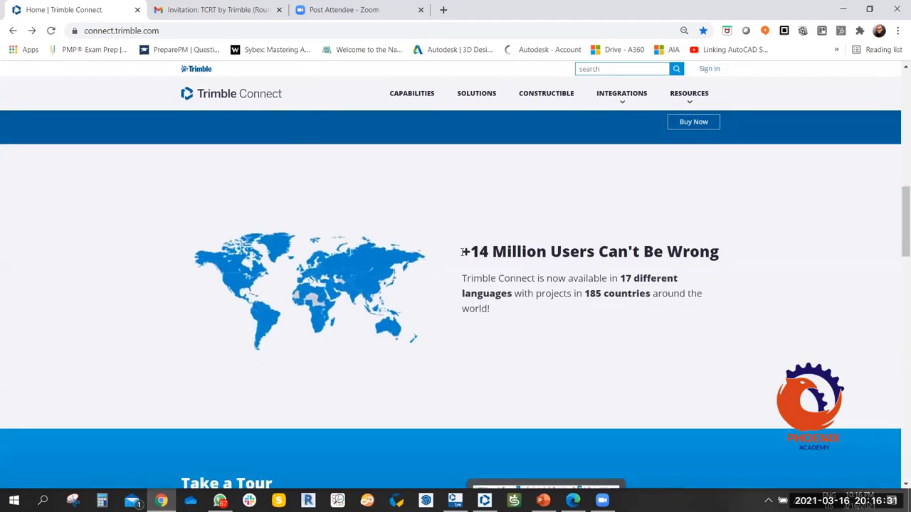
pyautogui.moveTo(461, 252); pyautogui.dragTo(695, 256)
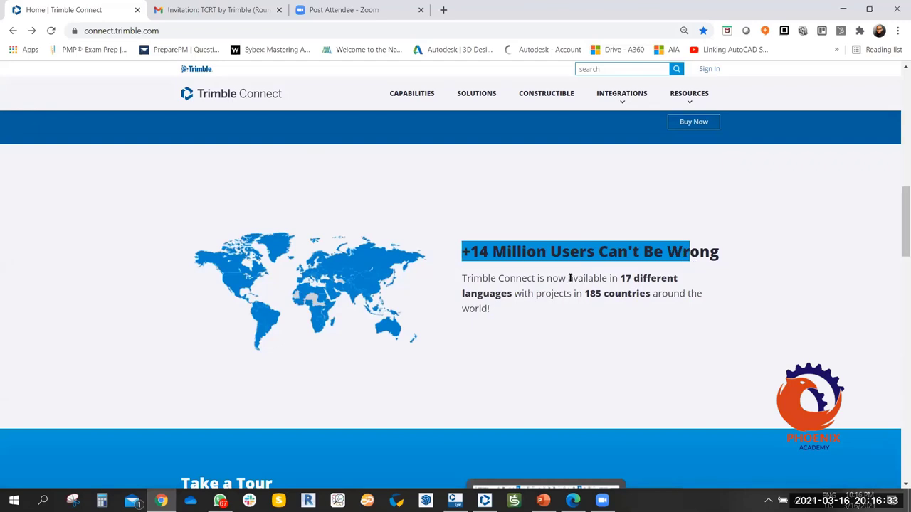
pyautogui.click(491, 265)
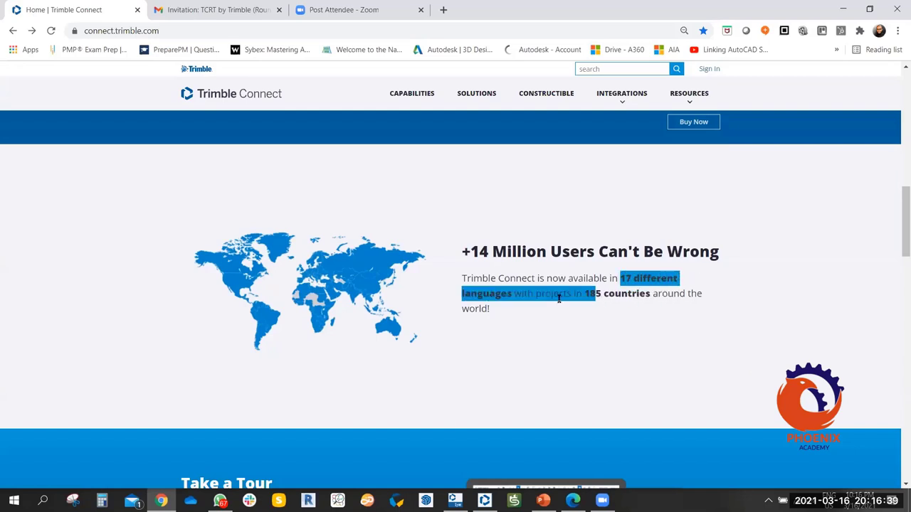
# Highlight the '17 different languages' claim, go back to the top and sign in
pyautogui.moveTo(621, 278); pyautogui.dragTo(512, 294)
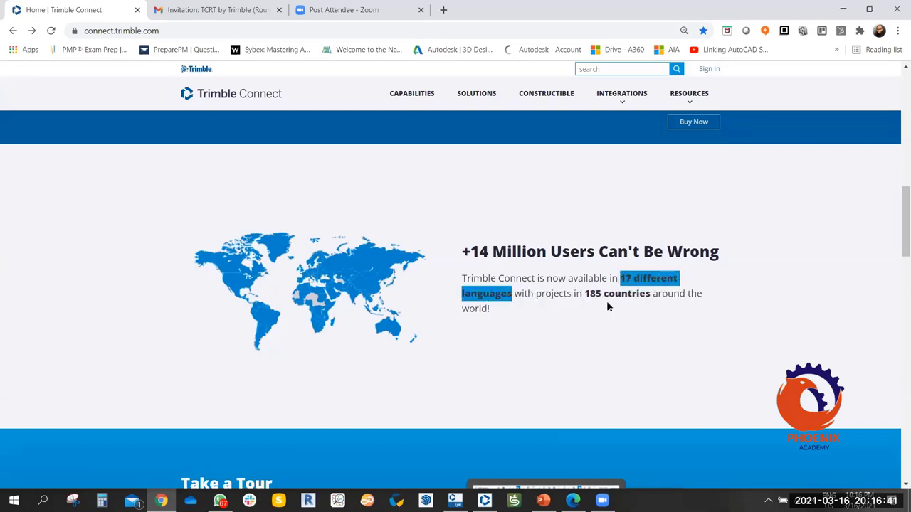
pyautogui.scroll(1, 388, 293)
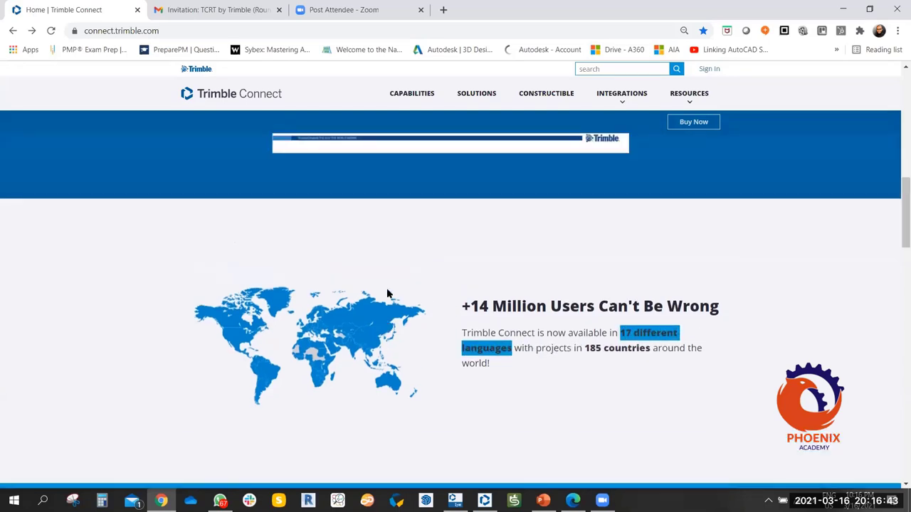
pyautogui.scroll(1, 388, 293)
pyautogui.scroll(2, 440, 262)
pyautogui.scroll(-2, 440, 261)
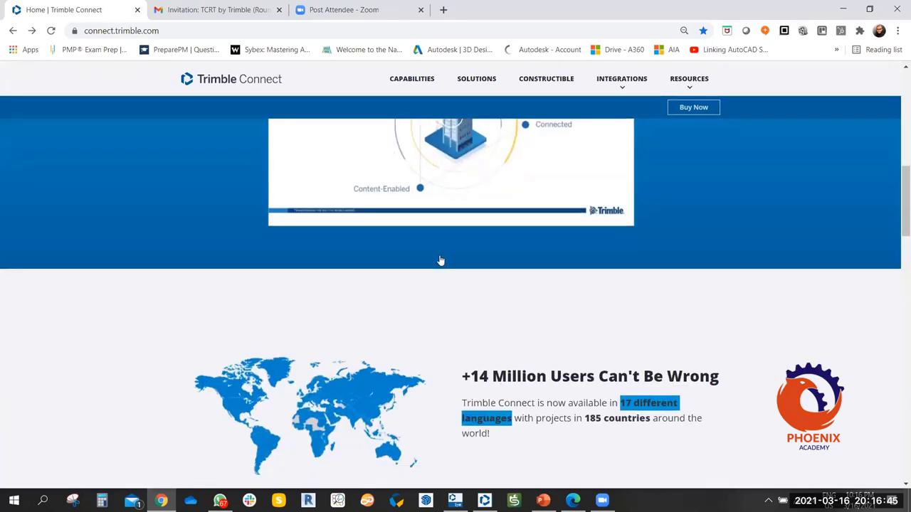
pyautogui.scroll(1, 305, 275)
pyautogui.scroll(4, 383, 271)
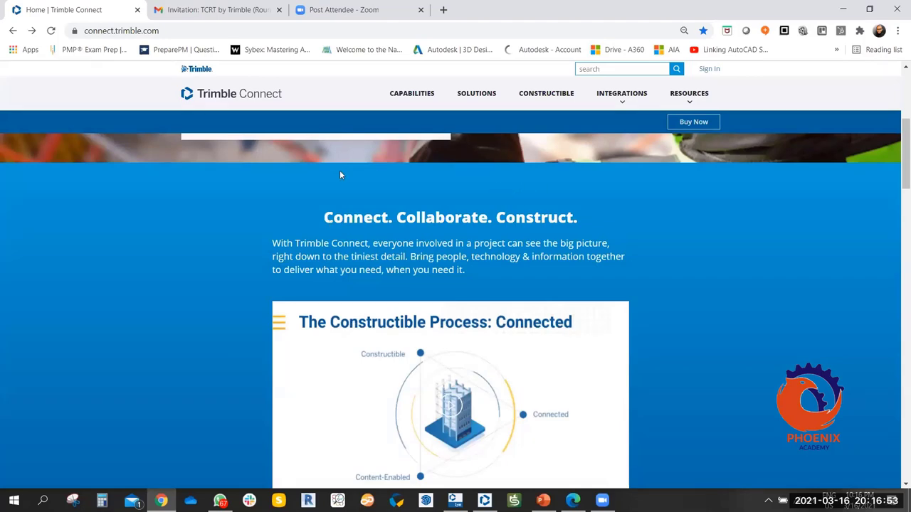
pyautogui.scroll(3, 340, 175)
pyautogui.click(708, 74)
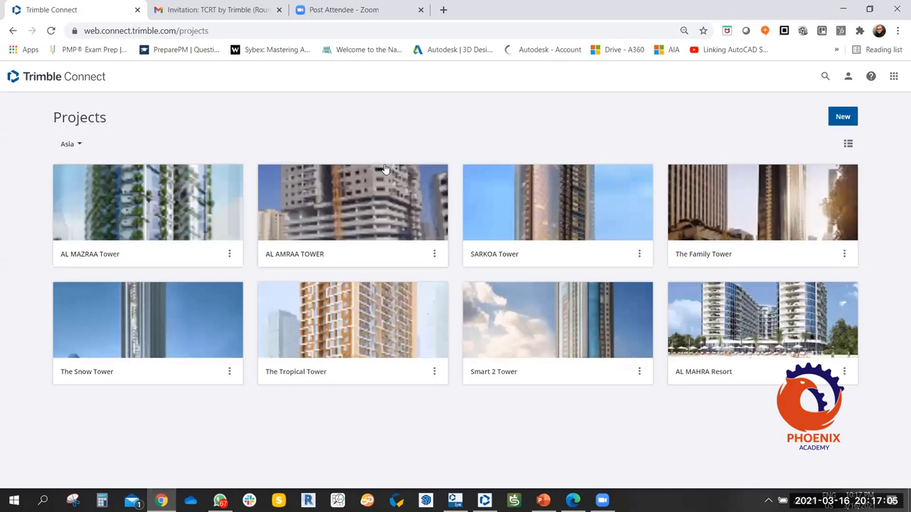
pyautogui.click(847, 78)
pyautogui.click(763, 230)
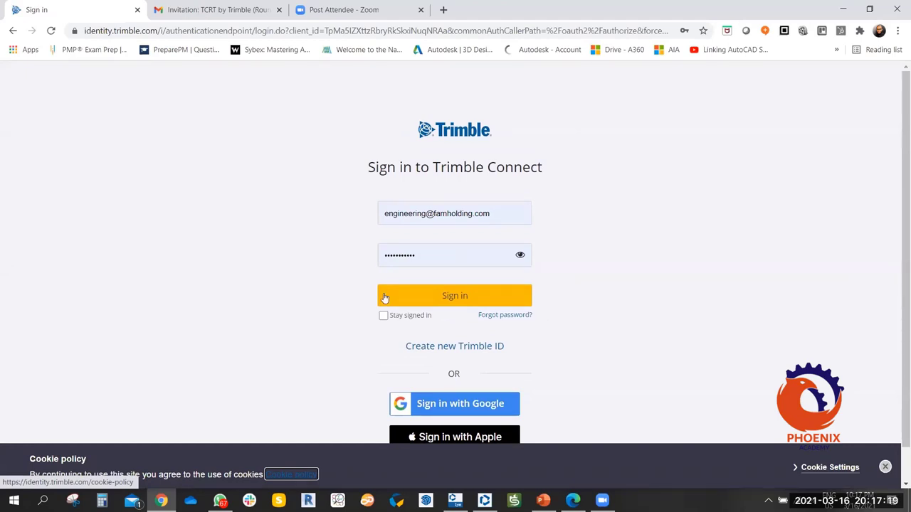
pyautogui.click(384, 316)
pyautogui.click(445, 297)
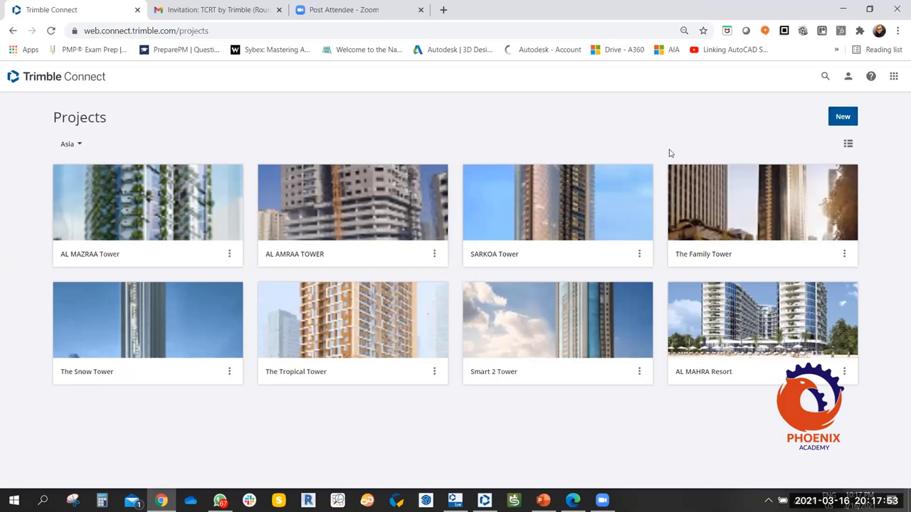
# Create a new project and name it 'BIM Arabia Test Project'
pyautogui.click(853, 125)
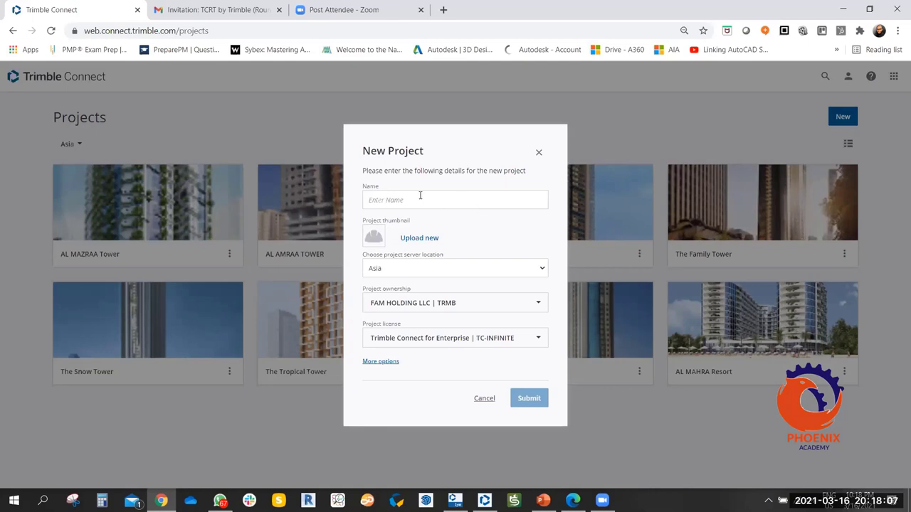
pyautogui.click(420, 195)
pyautogui.write('BIM ')
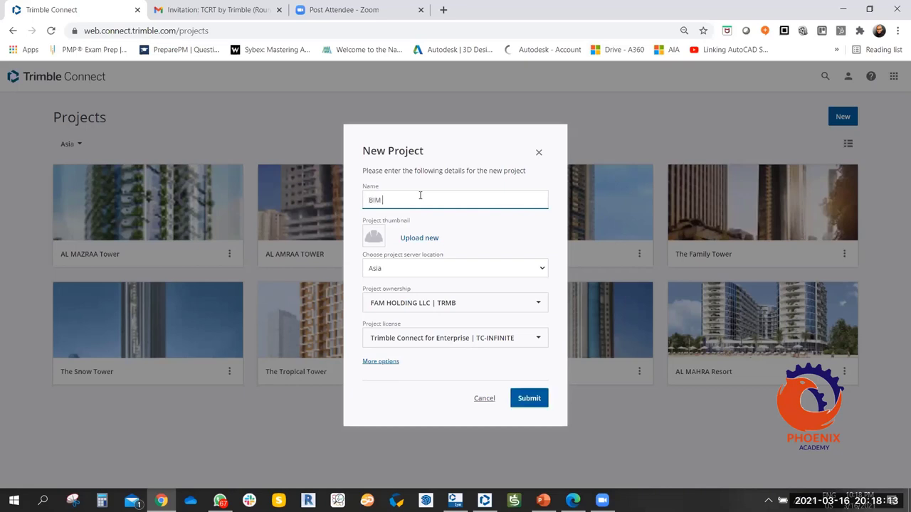
pyautogui.write('Arbia')
pyautogui.press('BackSpace')
pyautogui.press('BackSpace')
pyautogui.press('BackSpace')
pyautogui.write('ab')
pyautogui.write('ia T')
pyautogui.write('est Project')
# Upload the BIM arabia logo file as the project's thumbnail image
pyautogui.click(430, 242)
pyautogui.click(242, 170)
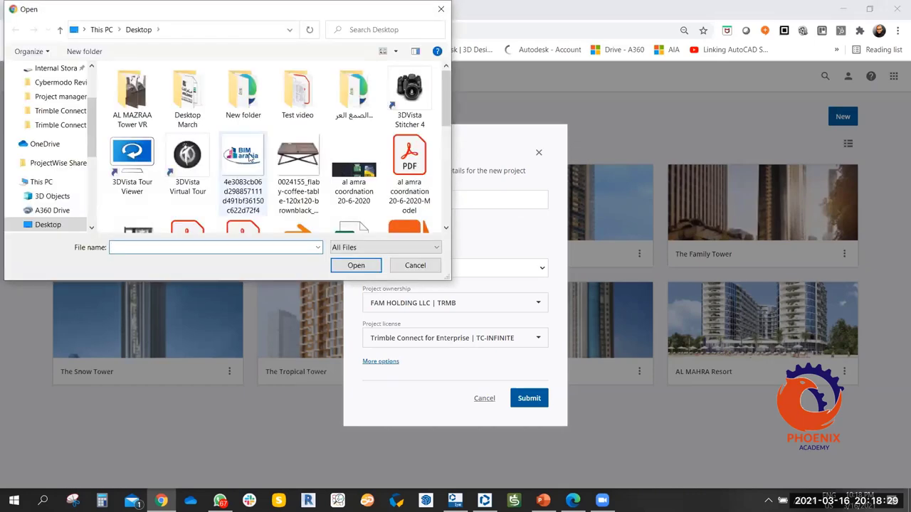
pyautogui.click(379, 270)
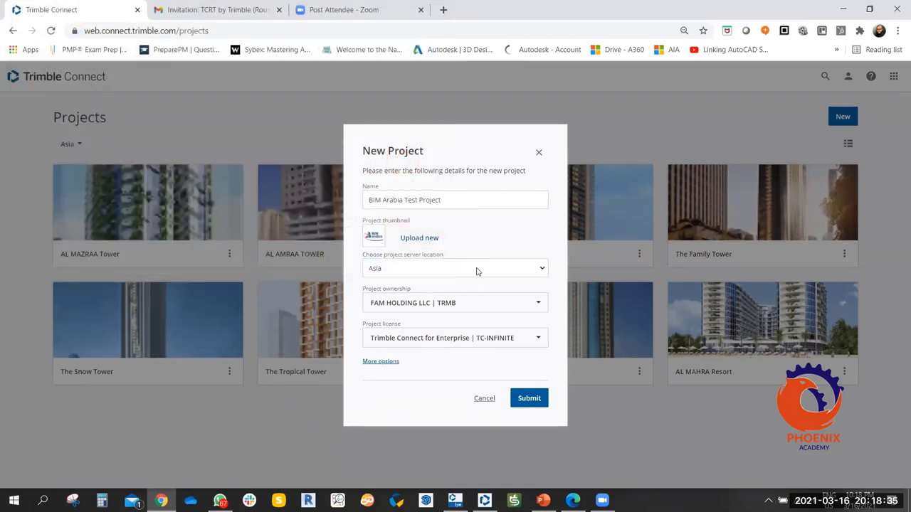
# Select Asia as server location, then reopen the list showing North America, Europe and Asia
pyautogui.click(434, 270)
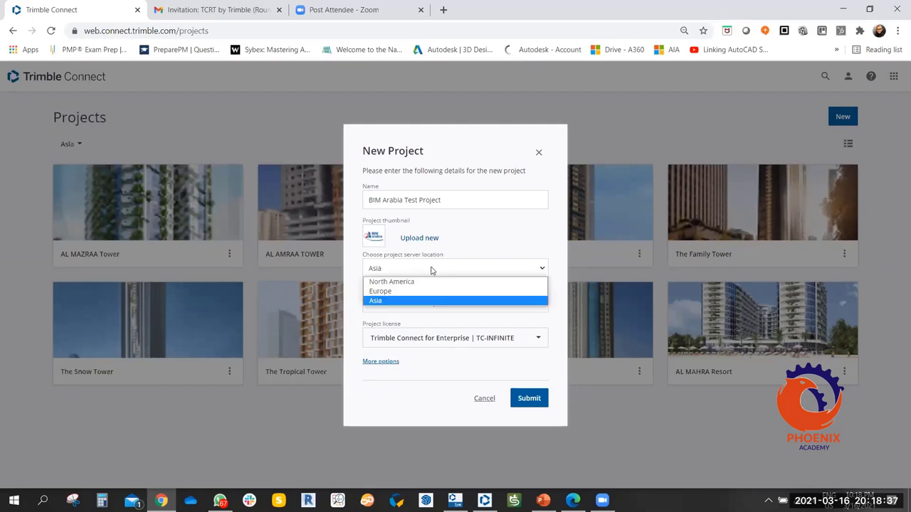
pyautogui.click(497, 242)
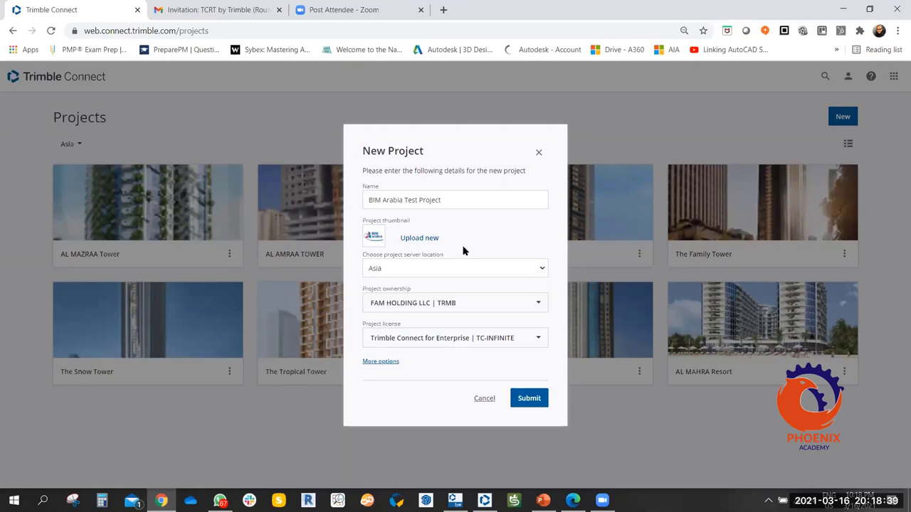
pyautogui.click(451, 269)
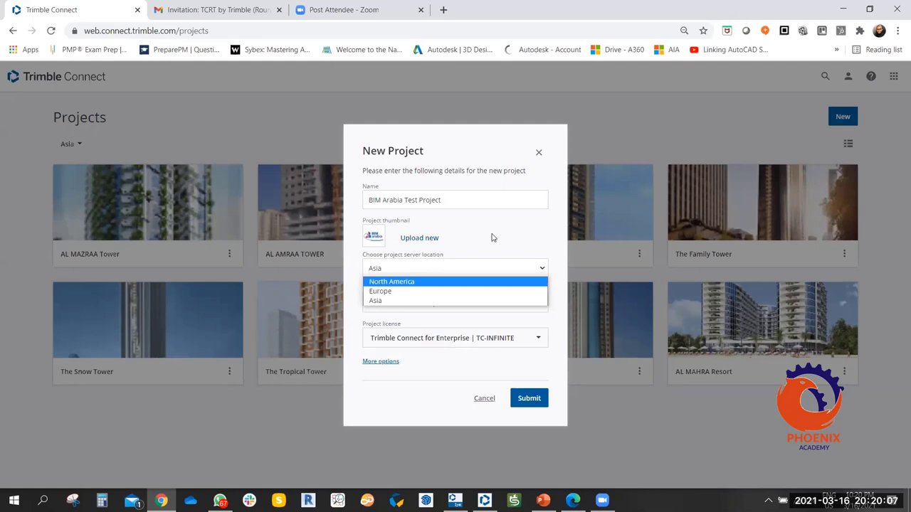
# Confirm Asia as server location and select FAM HOLDING LLC | TRMB as project ownership
pyautogui.click(387, 303)
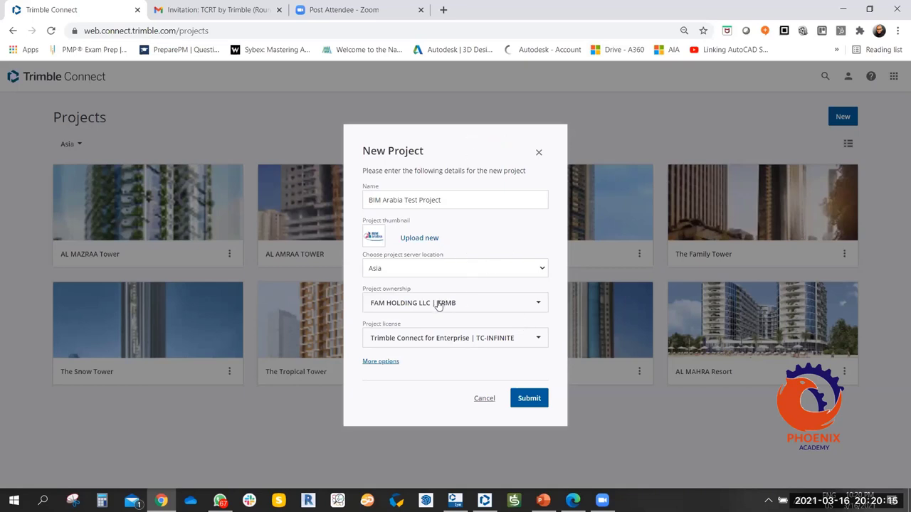
pyautogui.click(495, 303)
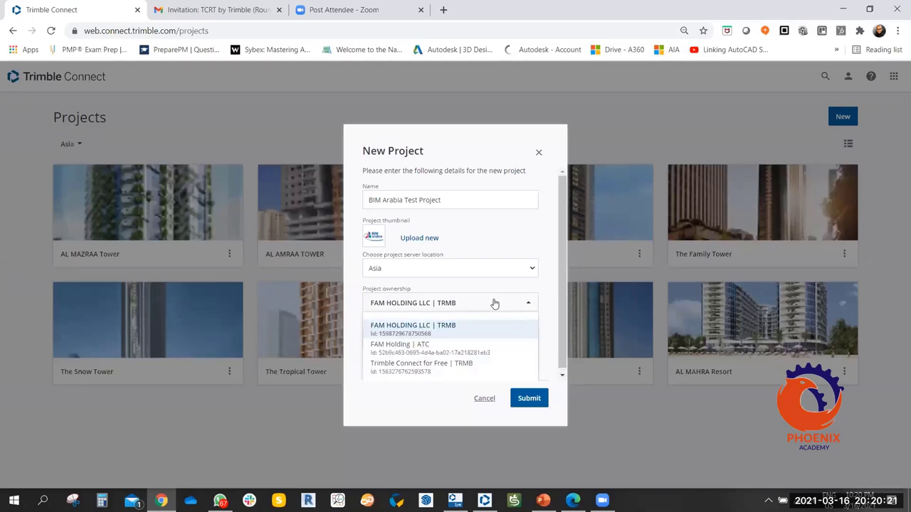
pyautogui.click(495, 304)
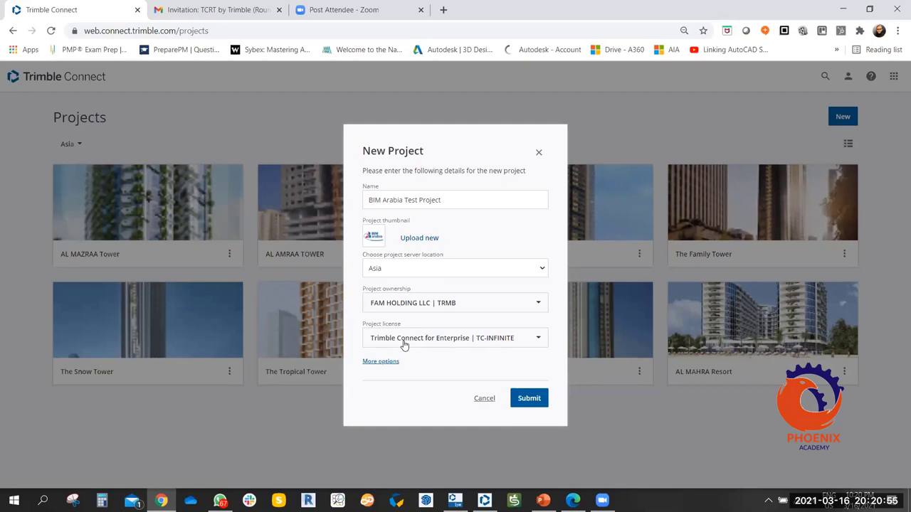
# Keep the TC-INFINITE license and describe the project as created for BIM Arabia Courses
pyautogui.click(449, 344)
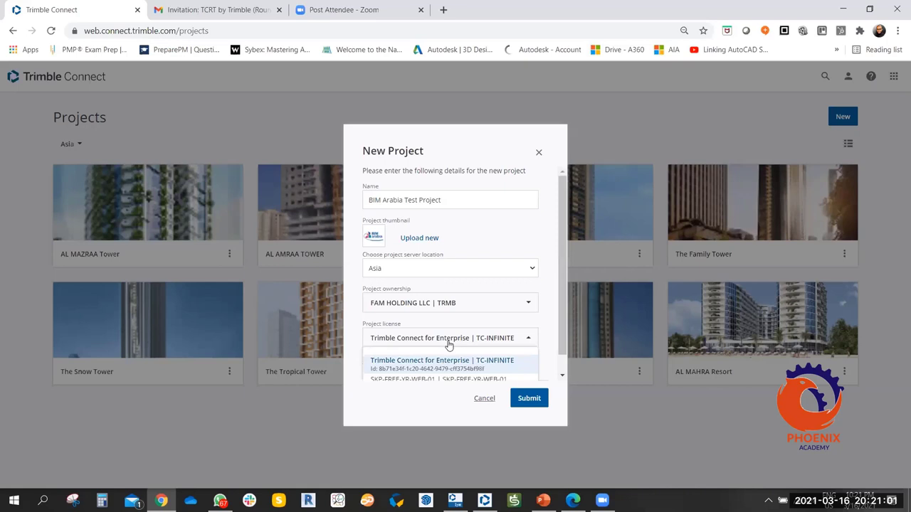
pyautogui.click(460, 326)
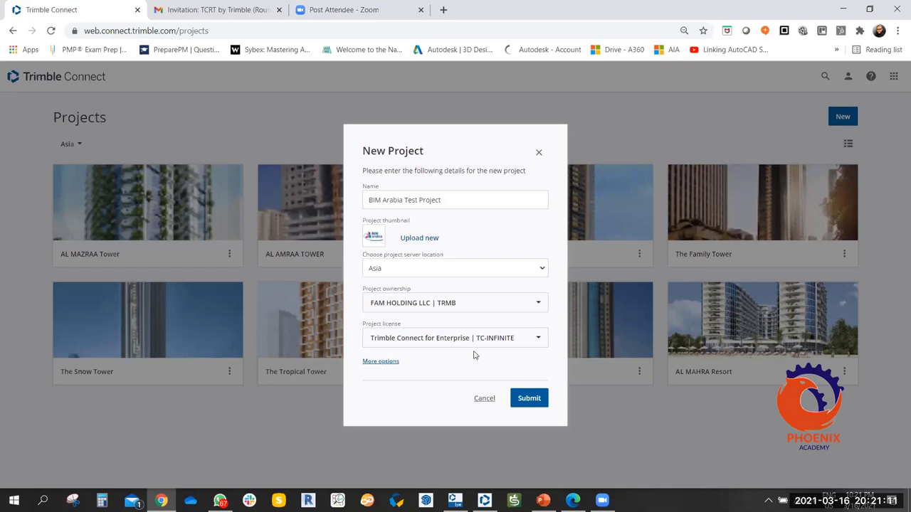
pyautogui.click(381, 364)
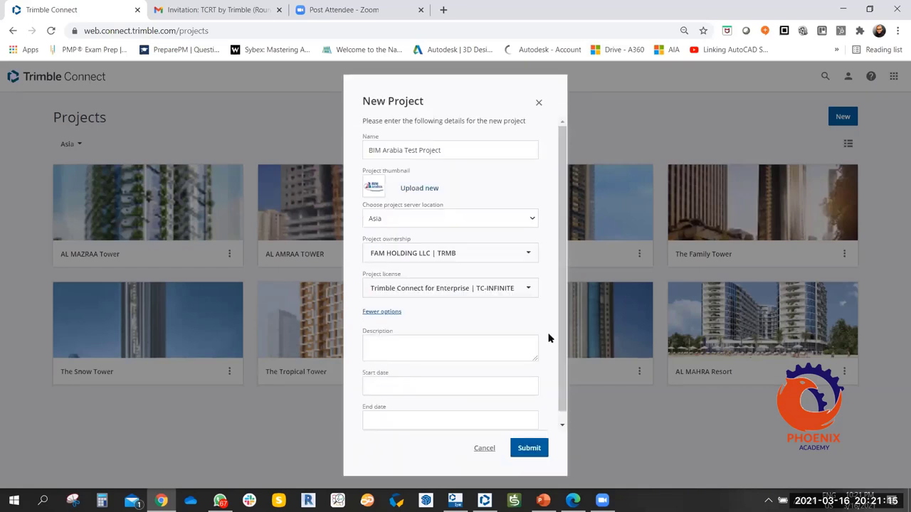
pyautogui.click(400, 343)
pyautogui.write('Po')
pyautogui.write('roject')
pyautogui.write(' created for')
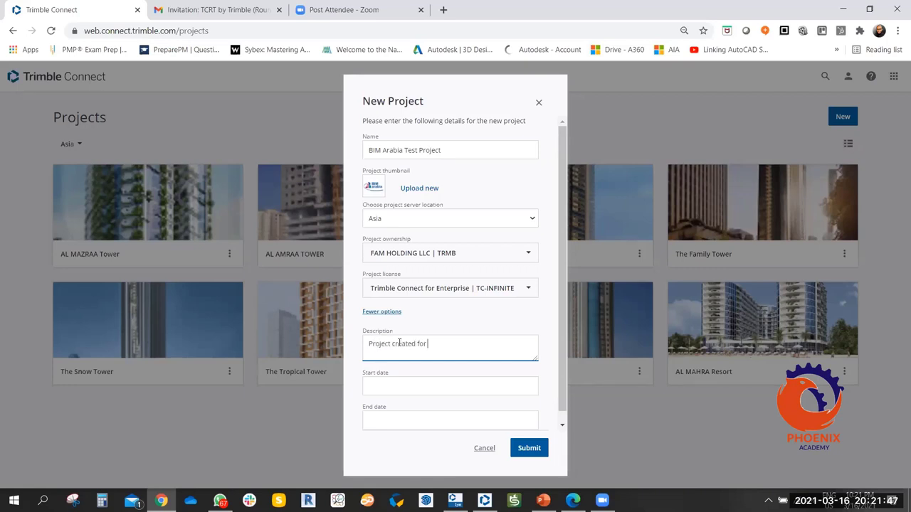
pyautogui.write('IM A')
pyautogui.write('rabia C')
pyautogui.write('ourses')
pyautogui.write('g+')
pyautogui.write('n.')
pyautogui.write('..')
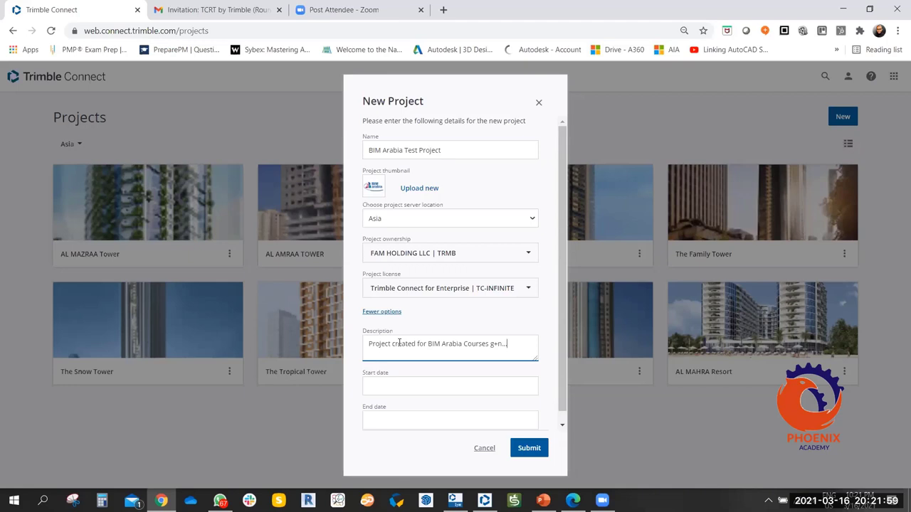
pyautogui.write('etc')
# Set start date 03/16/2021 and end date 06/16/2021, then submit the new project
pyautogui.click(447, 387)
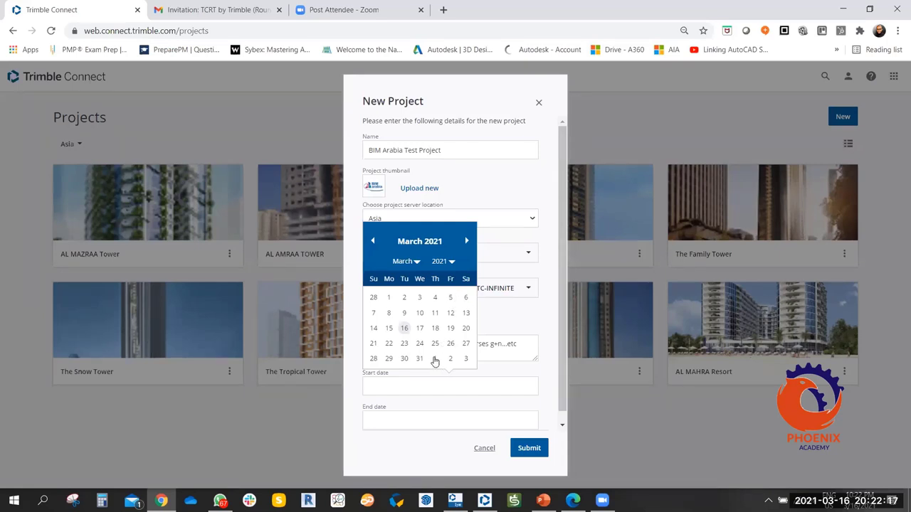
pyautogui.click(404, 327)
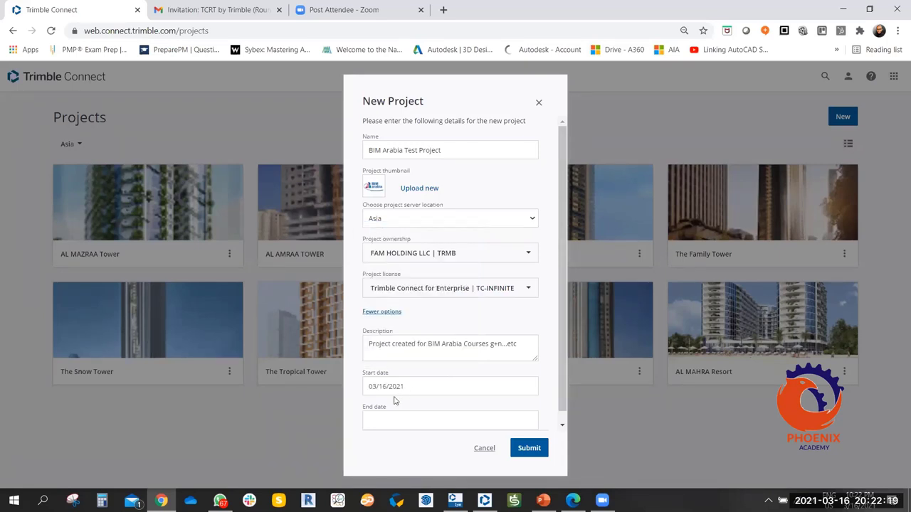
pyautogui.click(389, 426)
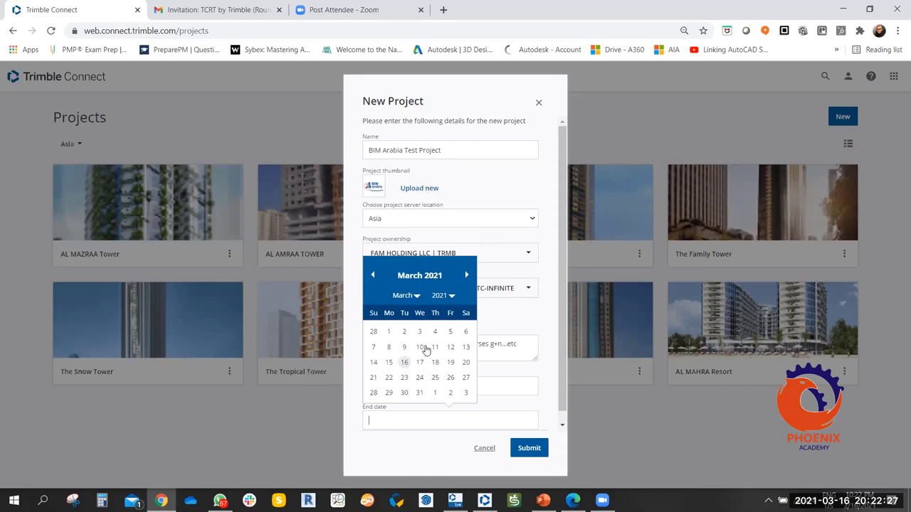
pyautogui.click(468, 276)
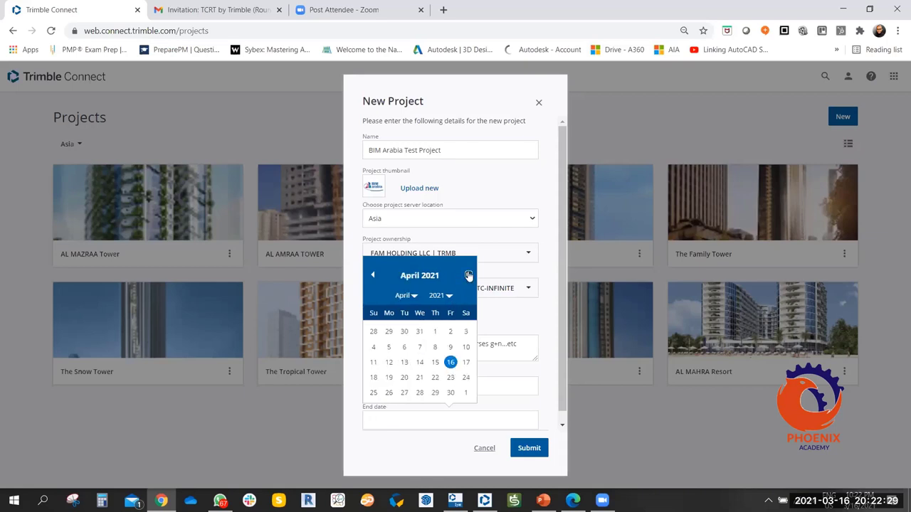
pyautogui.click(468, 276)
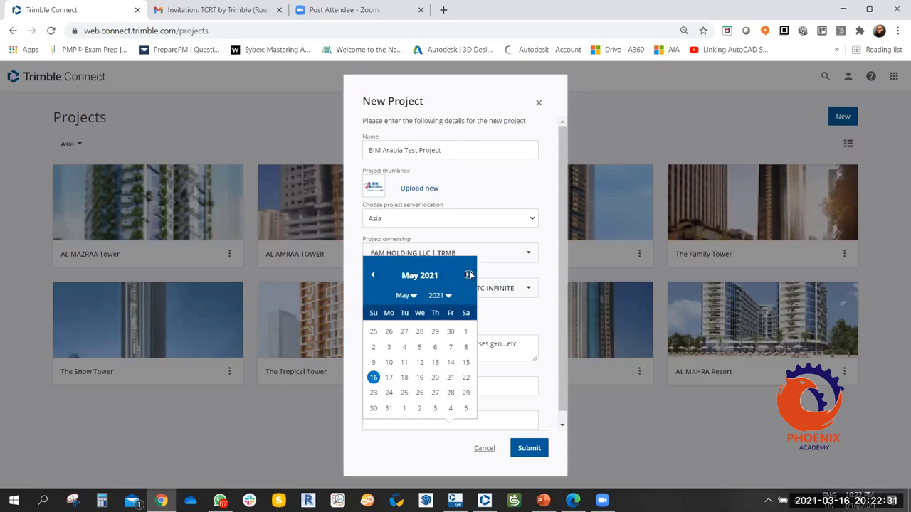
pyautogui.click(468, 275)
pyautogui.click(372, 274)
pyautogui.click(466, 276)
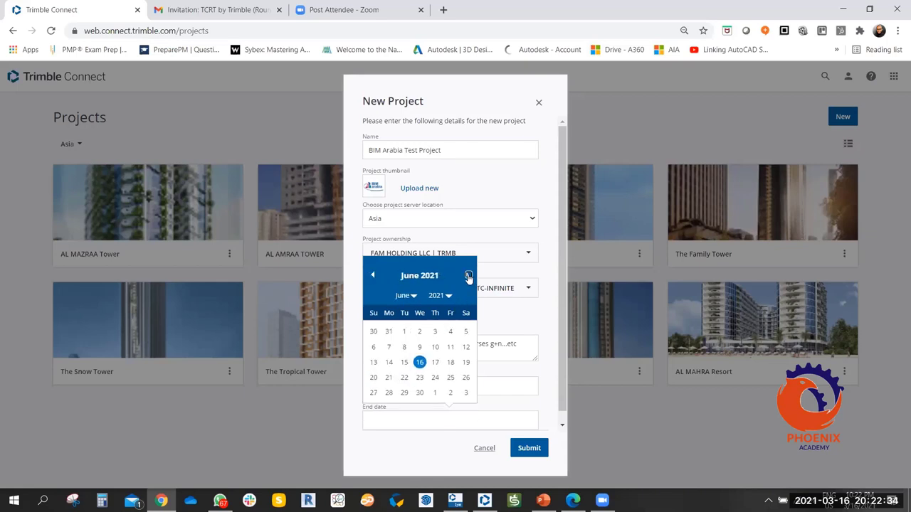
pyautogui.click(422, 363)
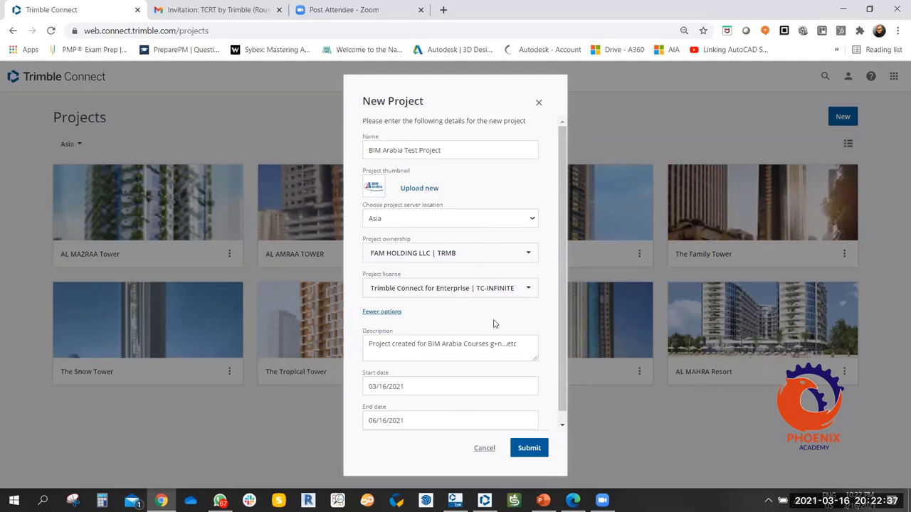
pyautogui.scroll(-1, 477, 349)
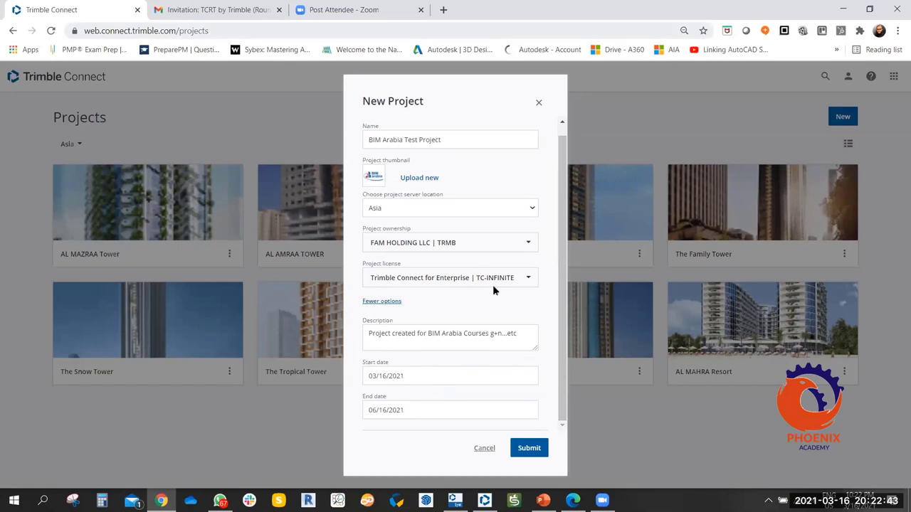
pyautogui.click(524, 441)
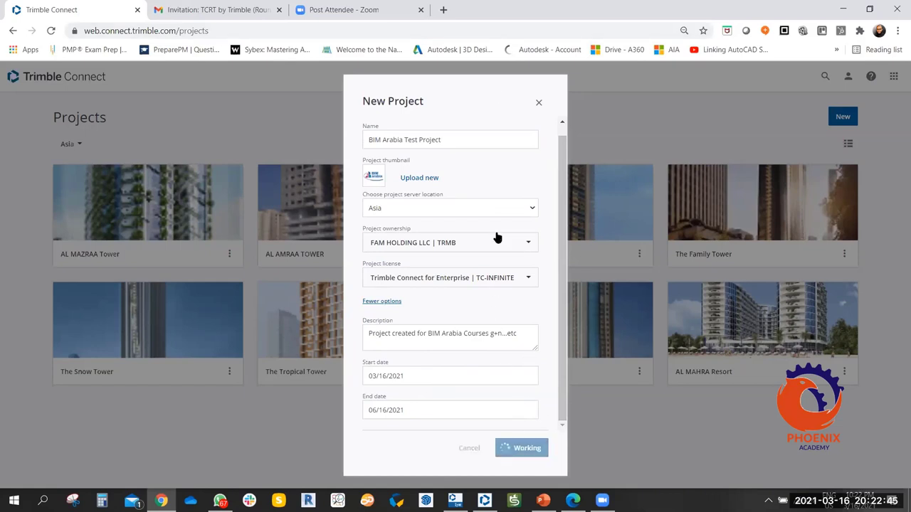
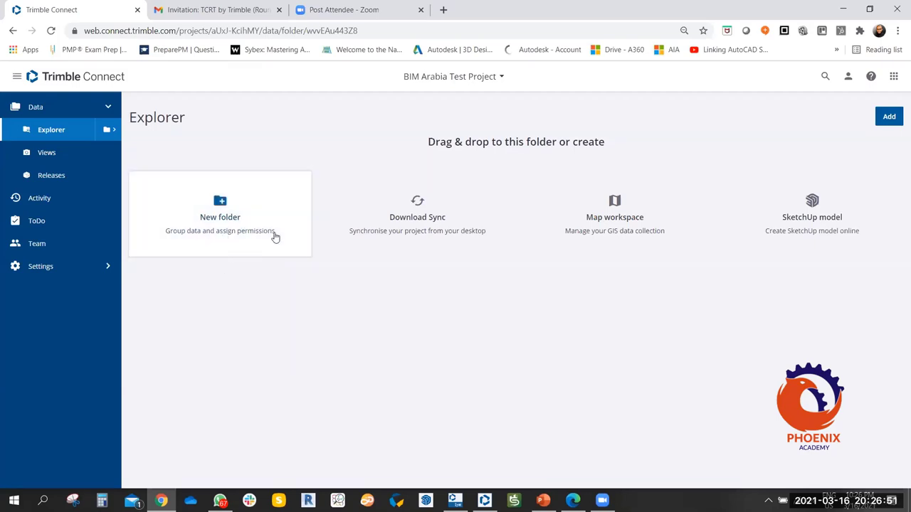
# Bring up the Create Folder dialog for the BIM Arabia Test Project
pyautogui.click(221, 203)
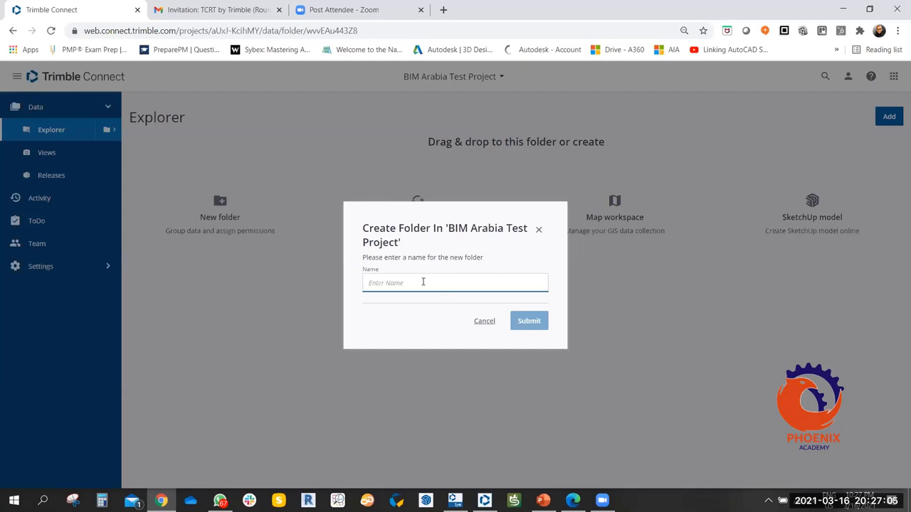
# Cancel the Create Folder dialog without creating a folder
pyautogui.click(538, 230)
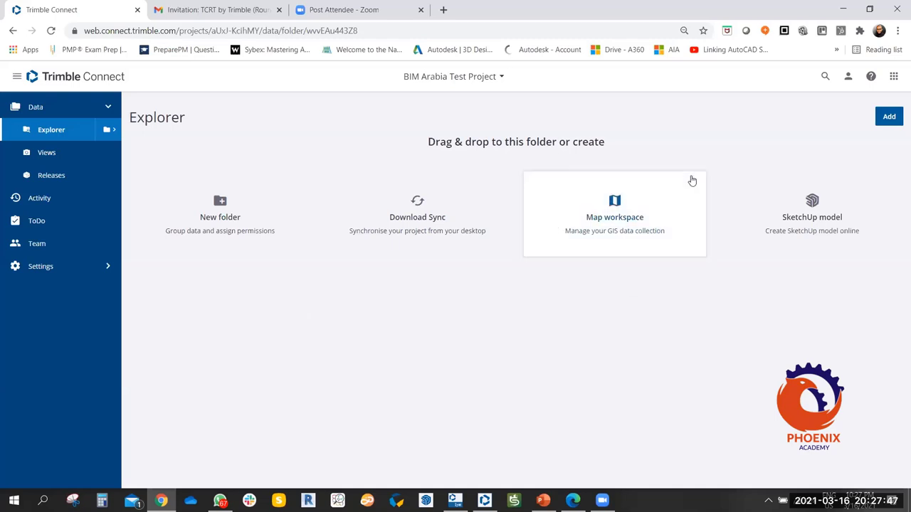
# Launch the project's Map workspace, which opens Map Viewer in a new tab
pyautogui.click(618, 212)
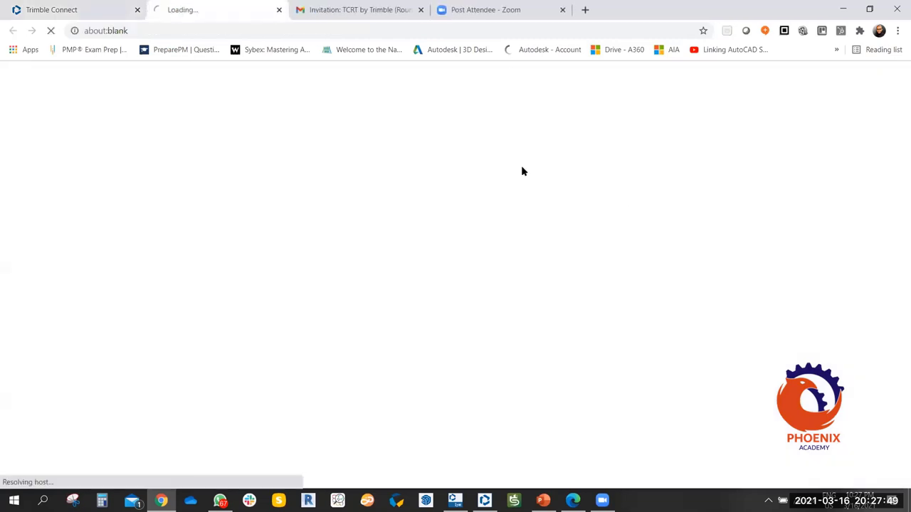
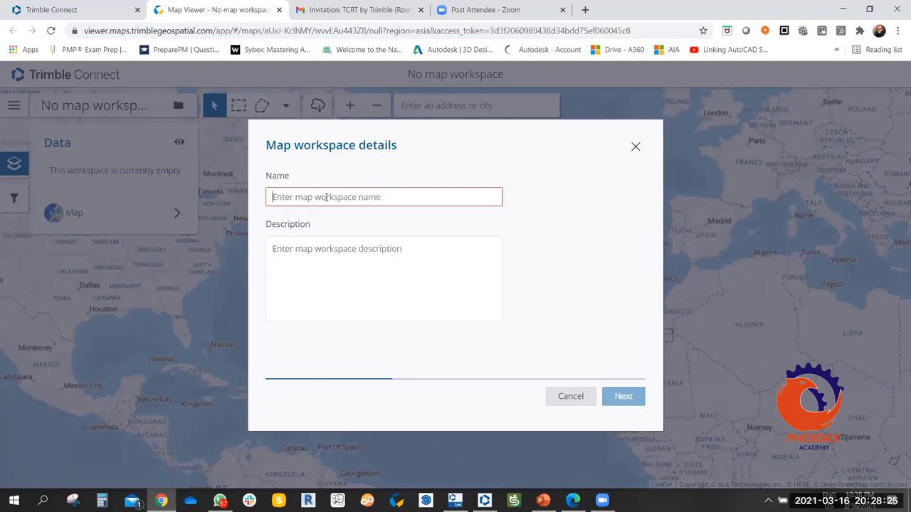
# Enter BIM Arabia Location as the map workspace name, along with its description
pyautogui.write('BIM Arabia Lo')
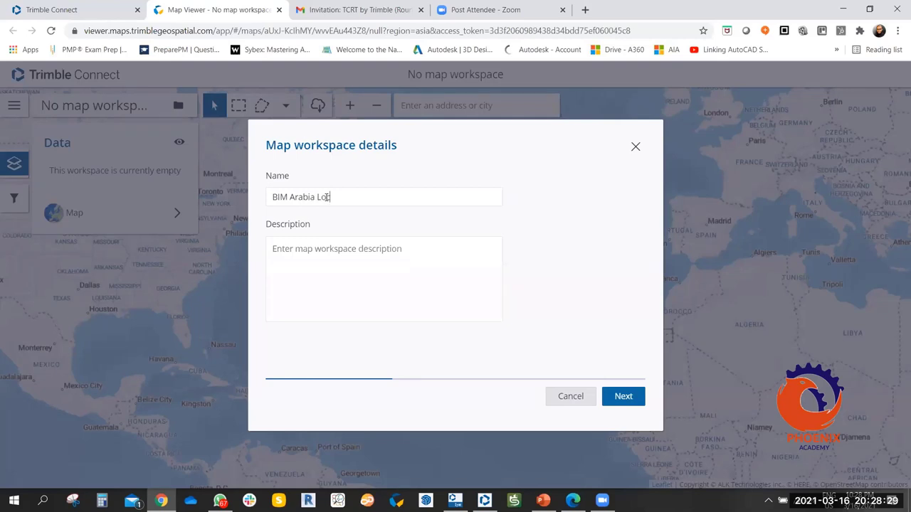
pyautogui.write('cation')
pyautogui.write('Test Lo')
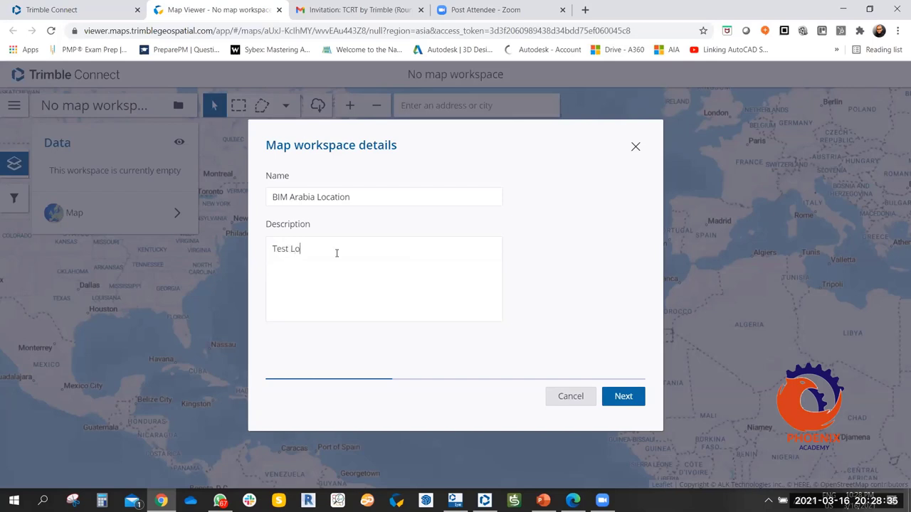
pyautogui.write('tion')
pyautogui.click(628, 397)
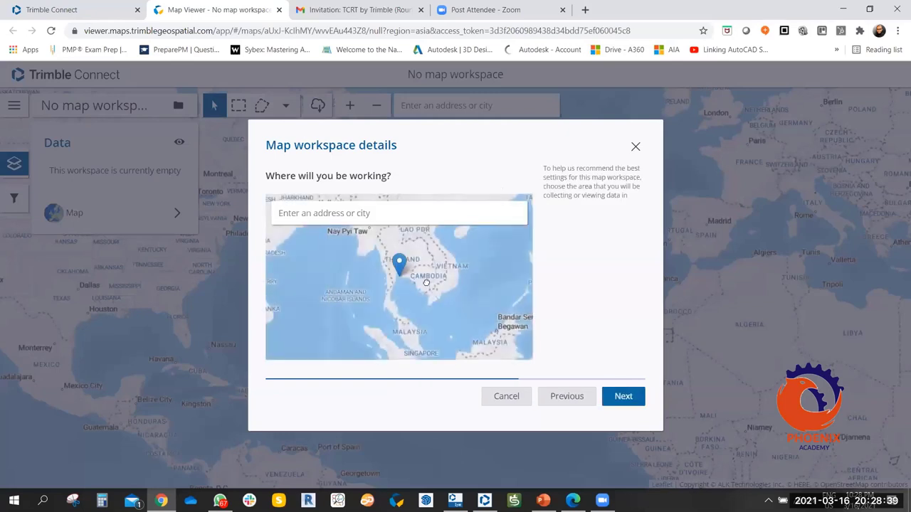
pyautogui.moveTo(426, 283); pyautogui.dragTo(369, 246)
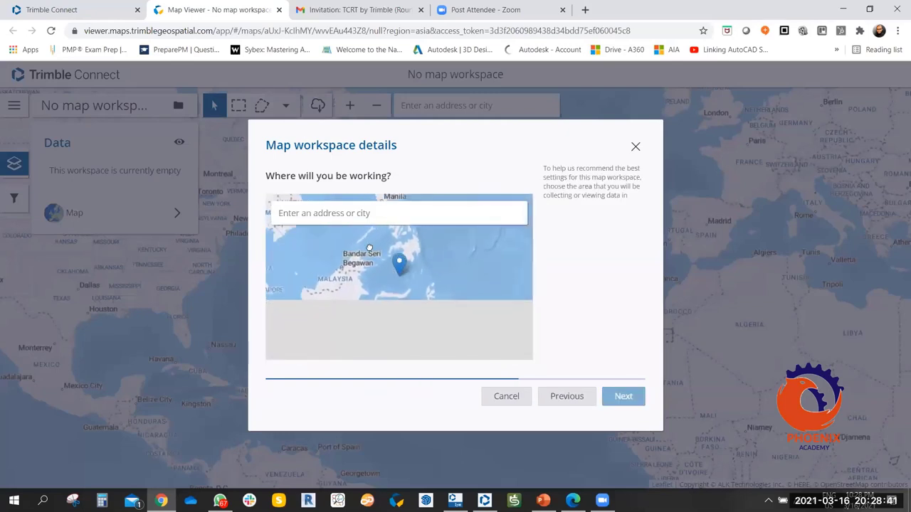
pyautogui.scroll(-3, 399, 285)
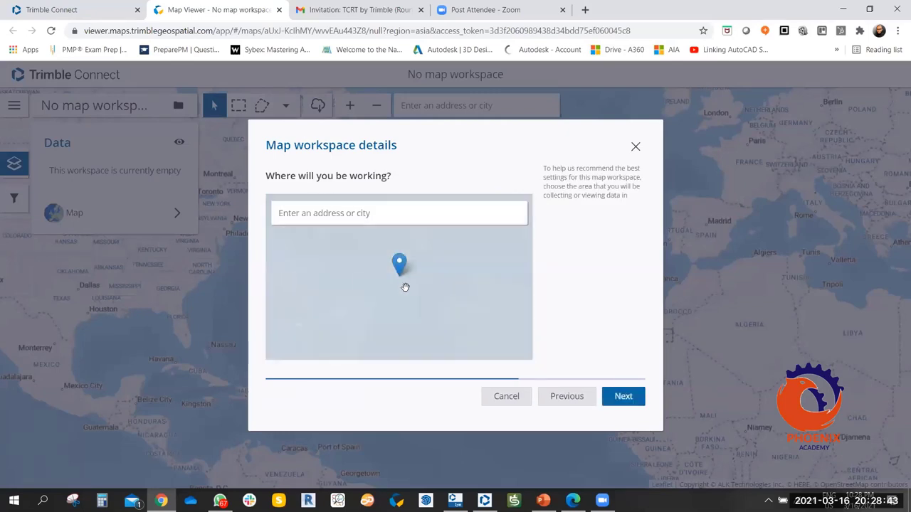
pyautogui.moveTo(410, 280)
pyautogui.mouseDown()
pyautogui.moveTo(264, 264)
pyautogui.moveTo(339, 256)
pyautogui.moveTo(324, 215)
pyautogui.mouseUp()
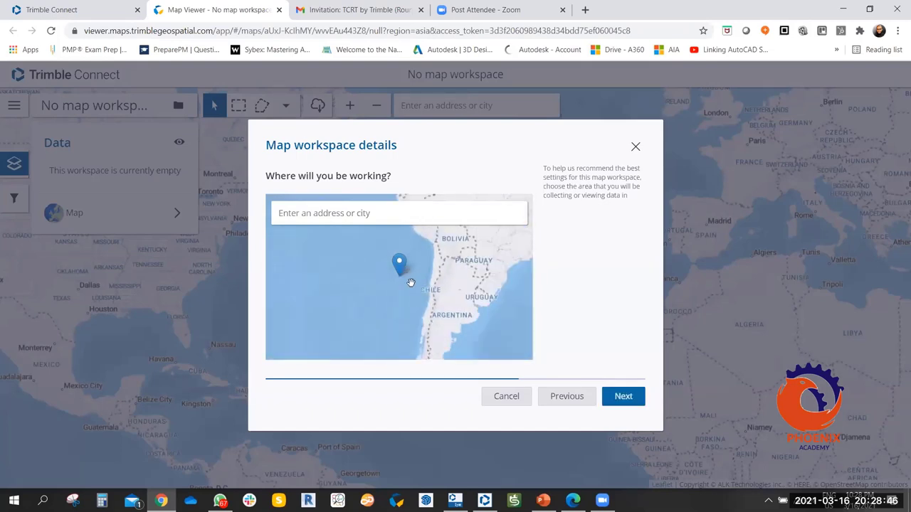
# Search for Dubai, fixing the misspelling, and choose it as the working location
pyautogui.click(325, 215)
pyautogui.write('Duabi')
pyautogui.moveTo(325, 215); pyautogui.dragTo(211, 219)
pyautogui.write('Dub')
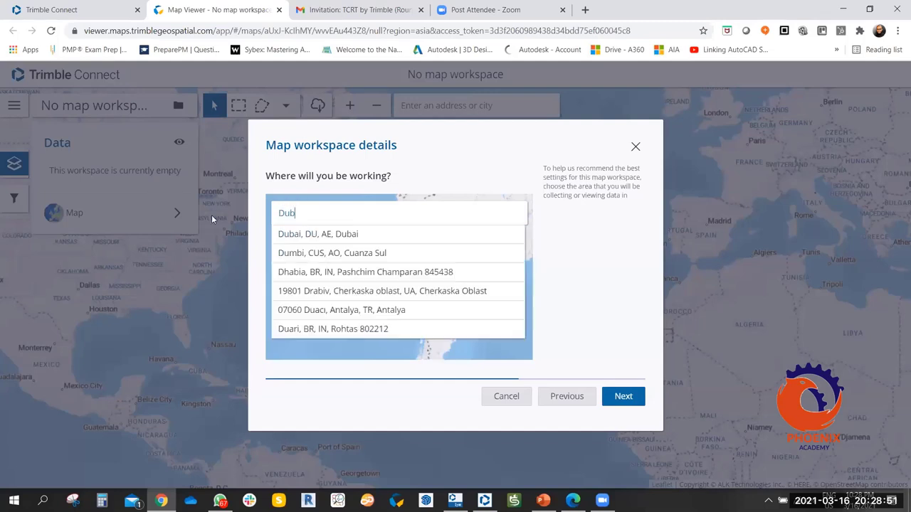
pyautogui.write('ai')
pyautogui.click(315, 234)
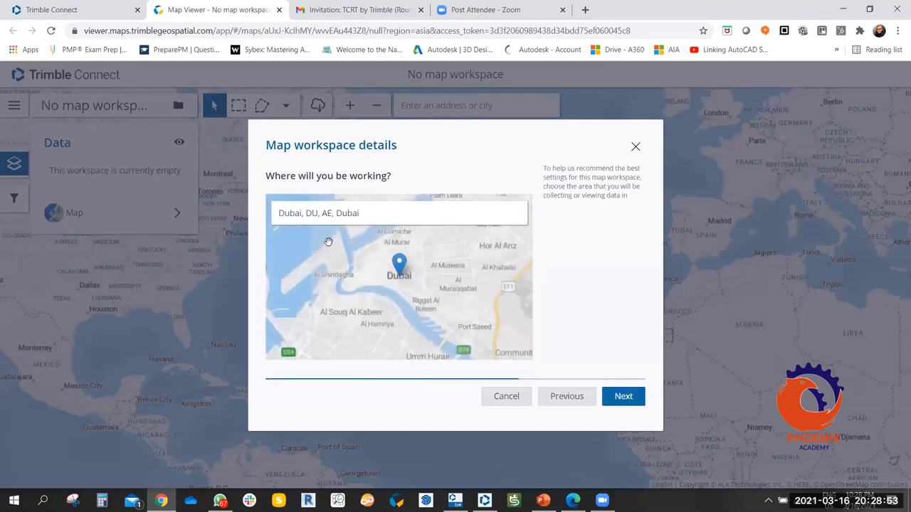
pyautogui.click(632, 395)
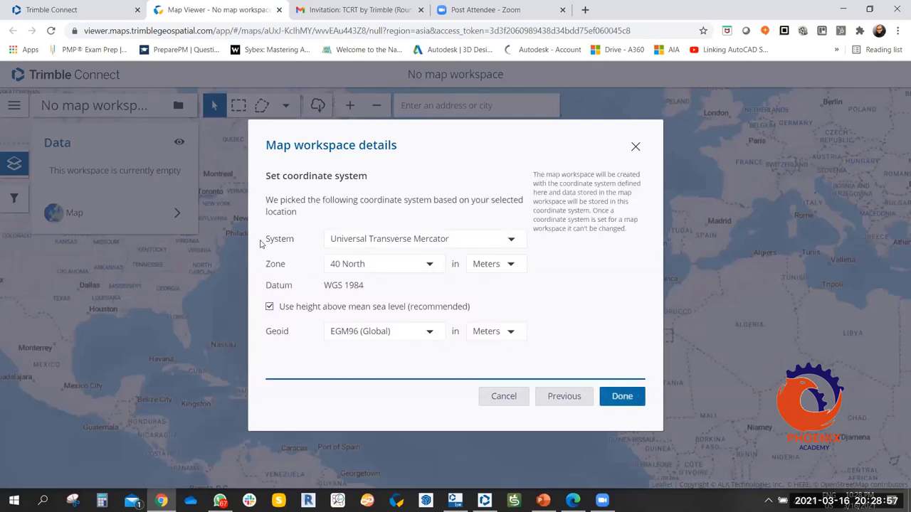
# Choose Geographic (Latitude/Longitude), keep feature heights in Meters, and finish the workspace
pyautogui.click(517, 243)
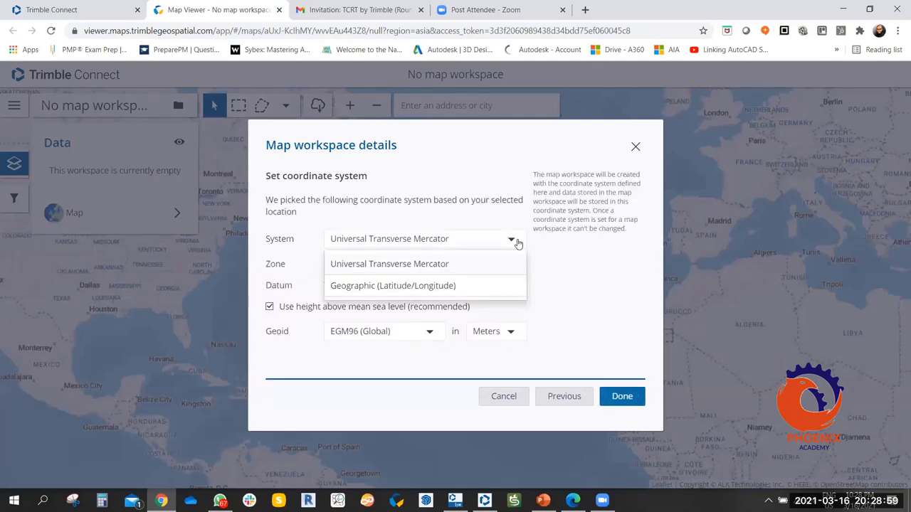
pyautogui.click(441, 285)
pyautogui.scroll(-1, 391, 299)
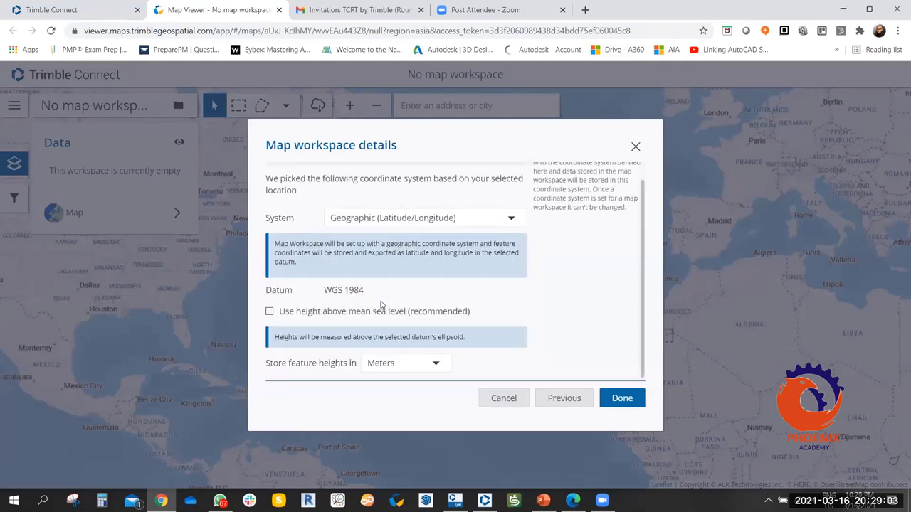
pyautogui.click(437, 365)
pyautogui.click(436, 365)
pyautogui.click(621, 398)
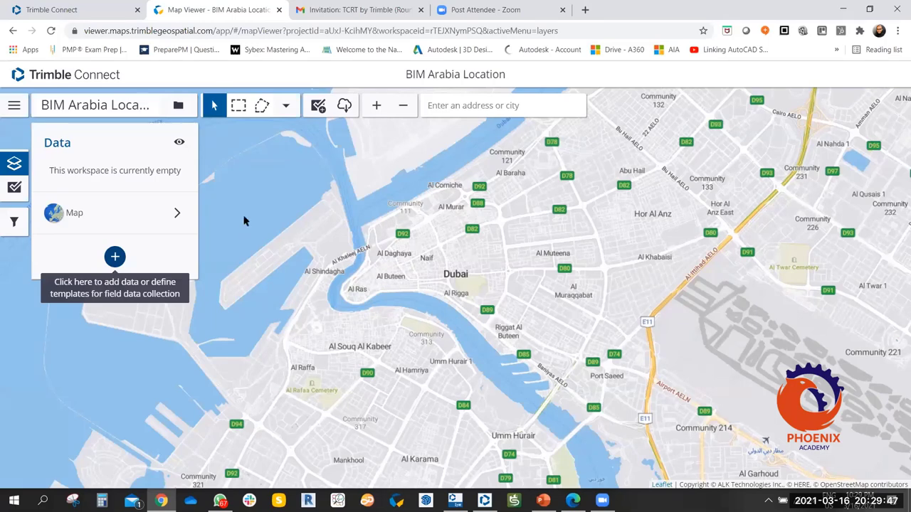
# Create a new online SketchUp model from the project explorer and switch to its tab
pyautogui.click(86, 6)
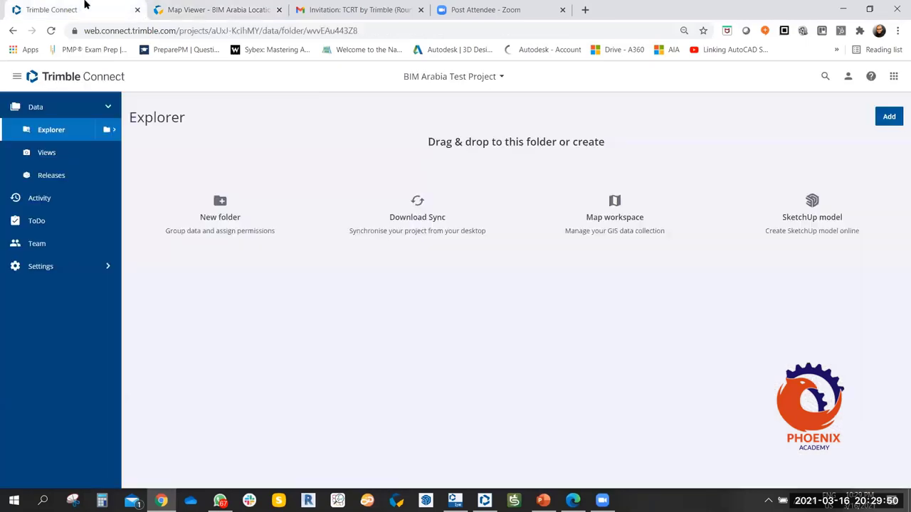
pyautogui.click(813, 206)
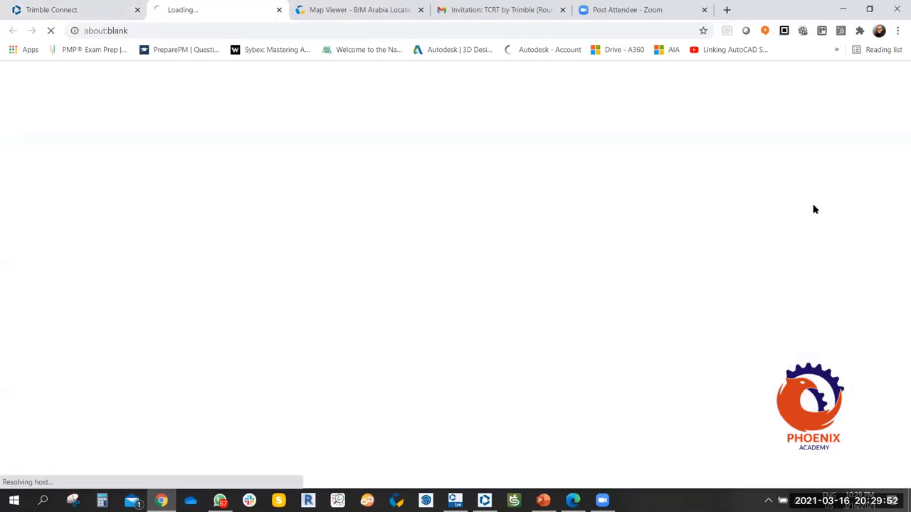
pyautogui.click(91, 14)
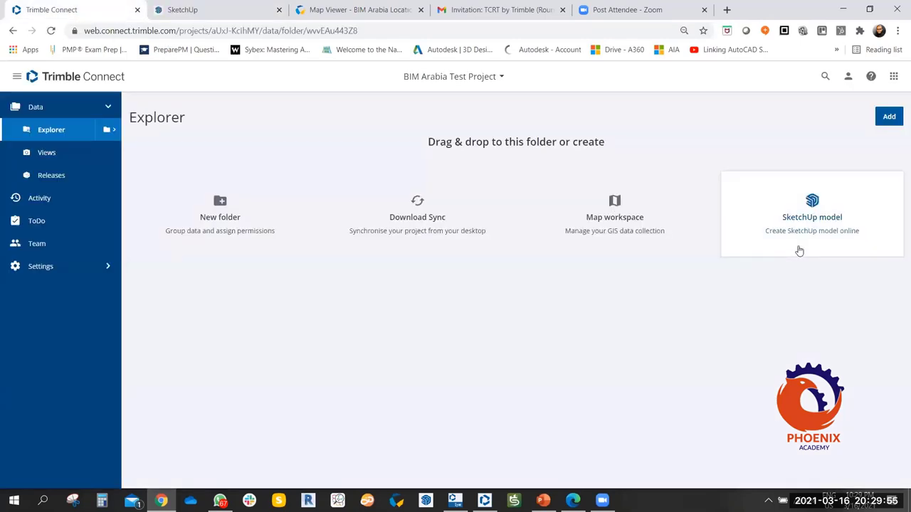
pyautogui.click(249, 10)
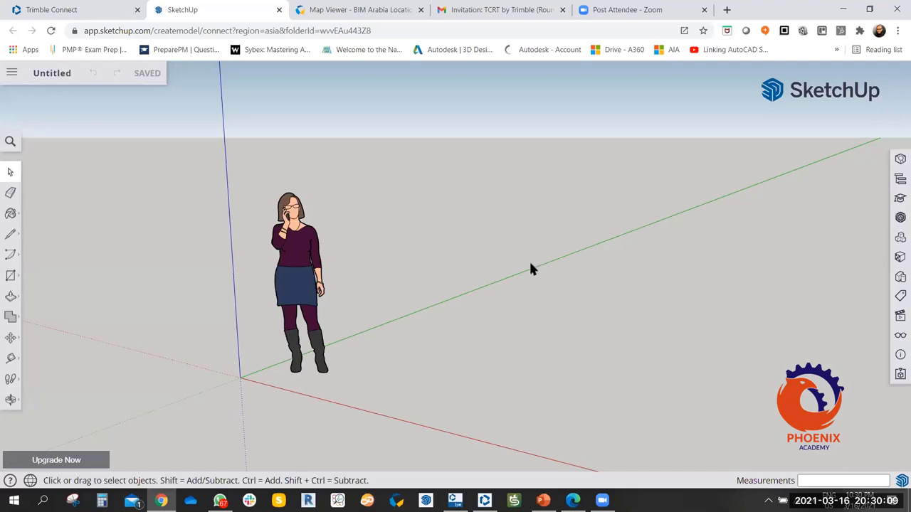
# Draw a rectangle on the ground plane
pyautogui.moveTo(360, 292)
pyautogui.mouseDown()
pyautogui.moveTo(463, 280)
pyautogui.moveTo(383, 267)
pyautogui.moveTo(396, 282)
pyautogui.moveTo(384, 280)
pyautogui.mouseUp()
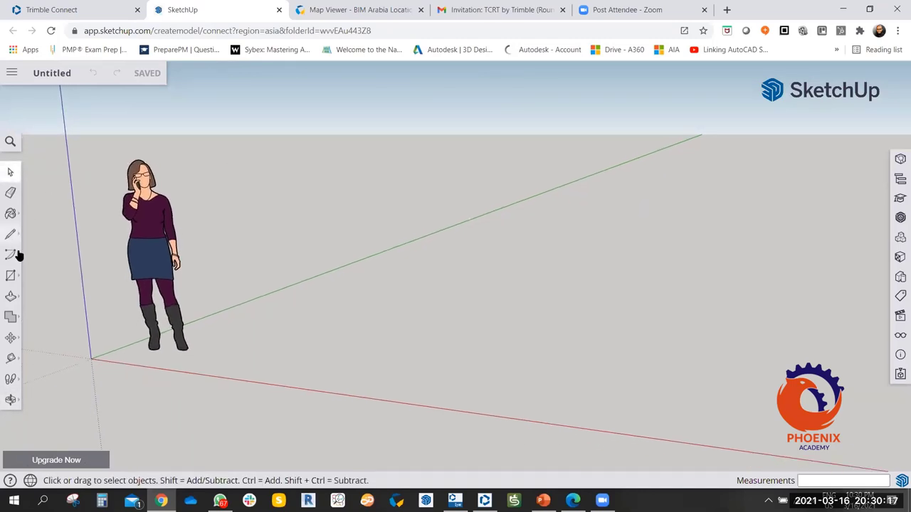
pyautogui.click(10, 275)
pyautogui.click(264, 346)
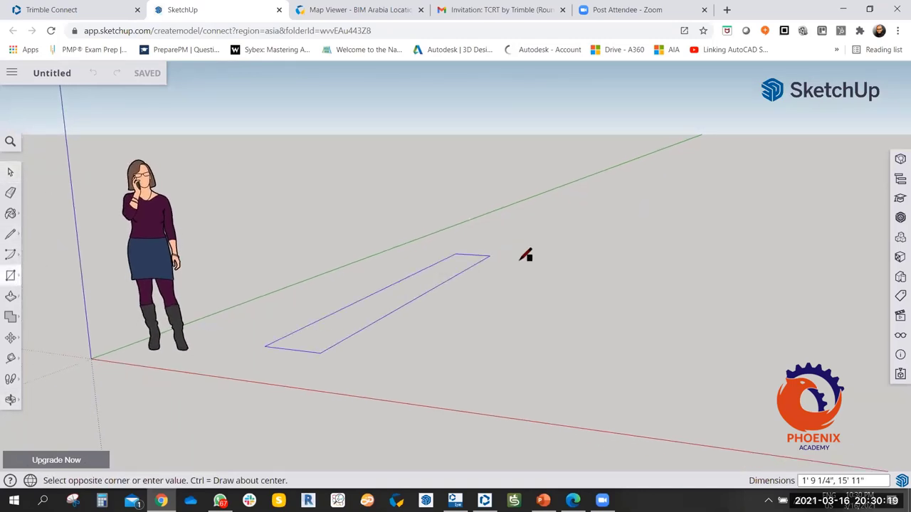
pyautogui.click(585, 277)
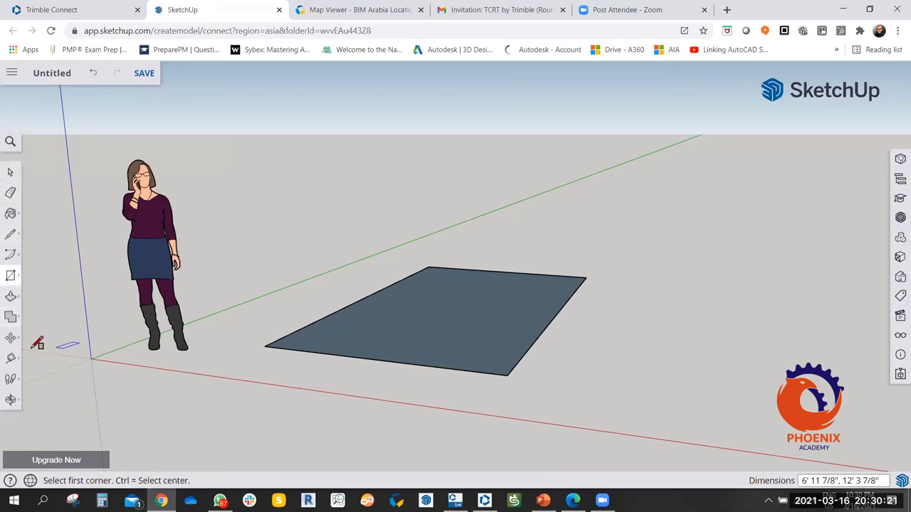
# Push/pull the rectangle up into a 2 1/2" slab and orbit to inspect it
pyautogui.click(10, 296)
pyautogui.moveTo(349, 326); pyautogui.dragTo(349, 321)
pyautogui.click(350, 322)
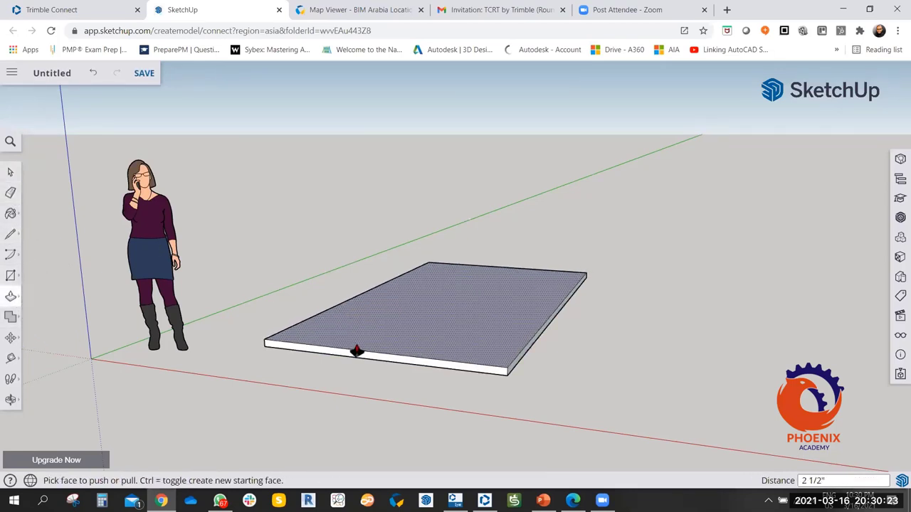
pyautogui.scroll(3, 360, 352)
pyautogui.moveTo(370, 358)
pyautogui.mouseDown()
pyautogui.moveTo(302, 297)
pyautogui.moveTo(311, 329)
pyautogui.mouseUp()
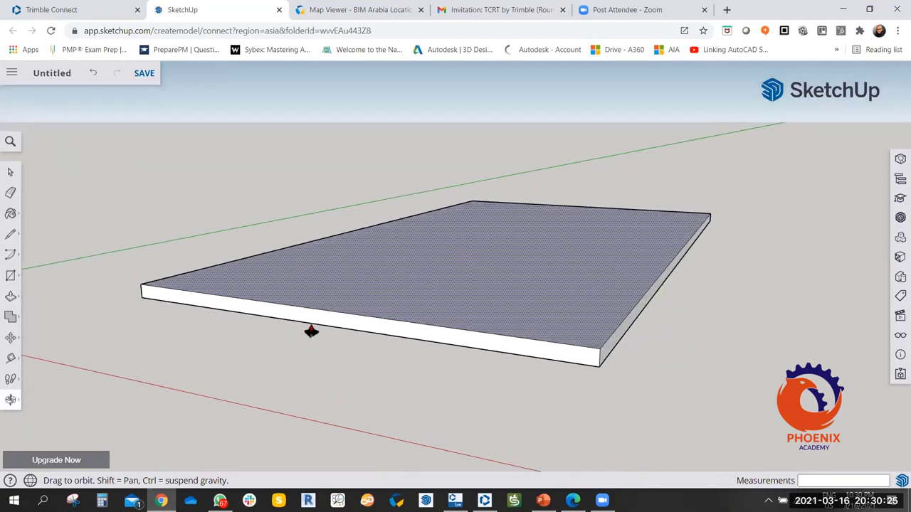
pyautogui.press('p')
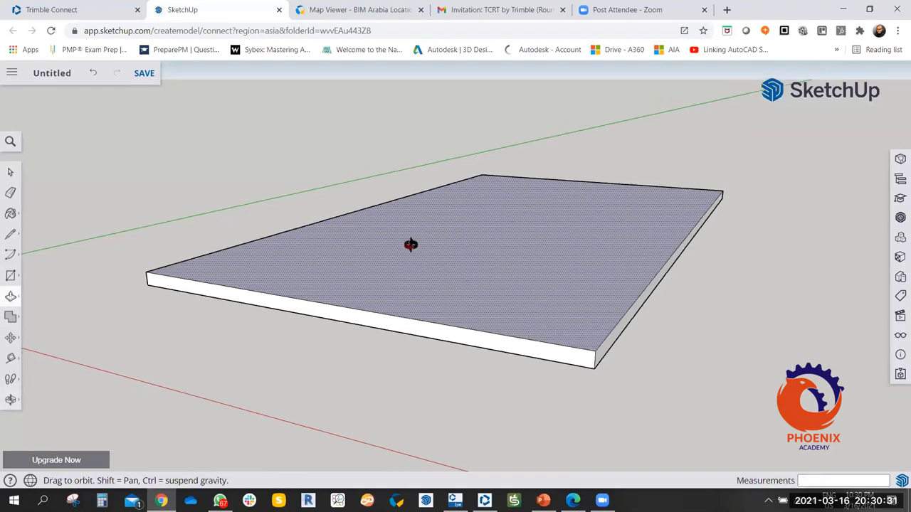
pyautogui.moveTo(409, 244)
pyautogui.mouseDown()
pyautogui.moveTo(426, 261)
pyautogui.moveTo(444, 249)
pyautogui.mouseUp()
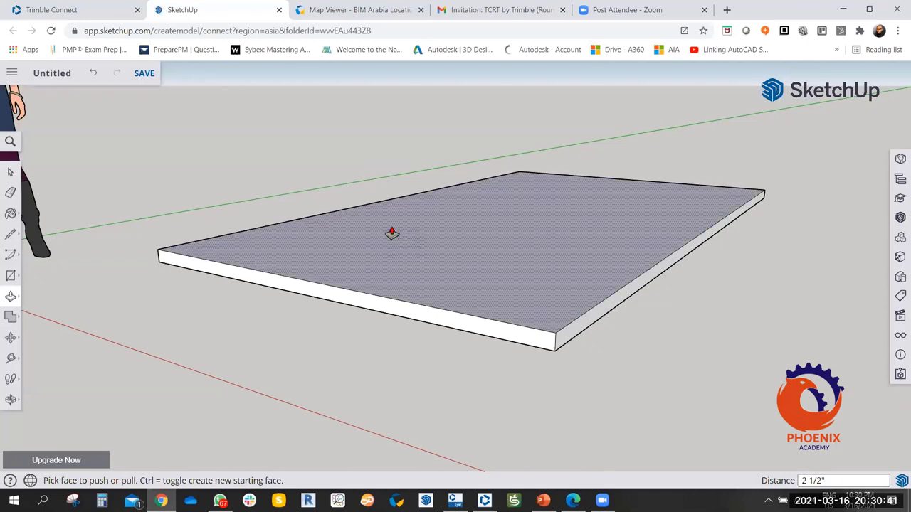
pyautogui.scroll(-2, 380, 231)
pyautogui.moveTo(393, 217); pyautogui.dragTo(410, 246)
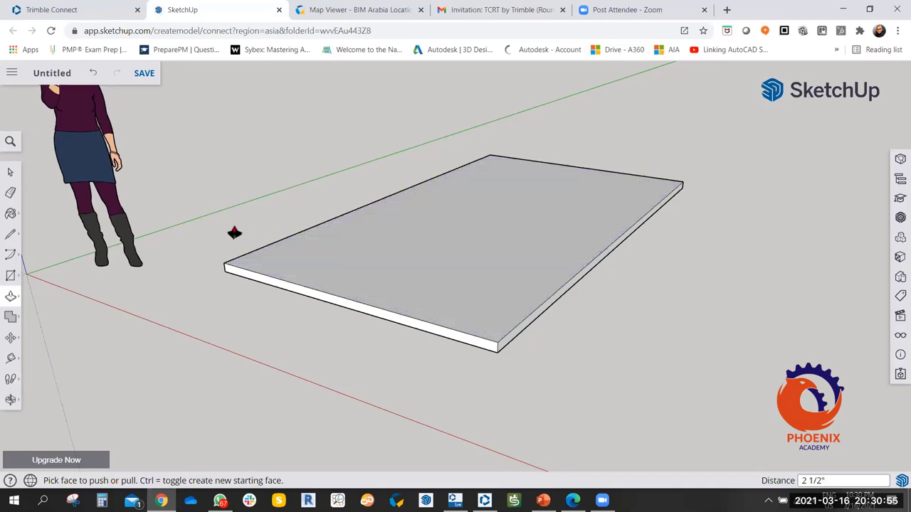
# Offset the slab's top face slightly inward to create a narrow border outline
pyautogui.click(13, 256)
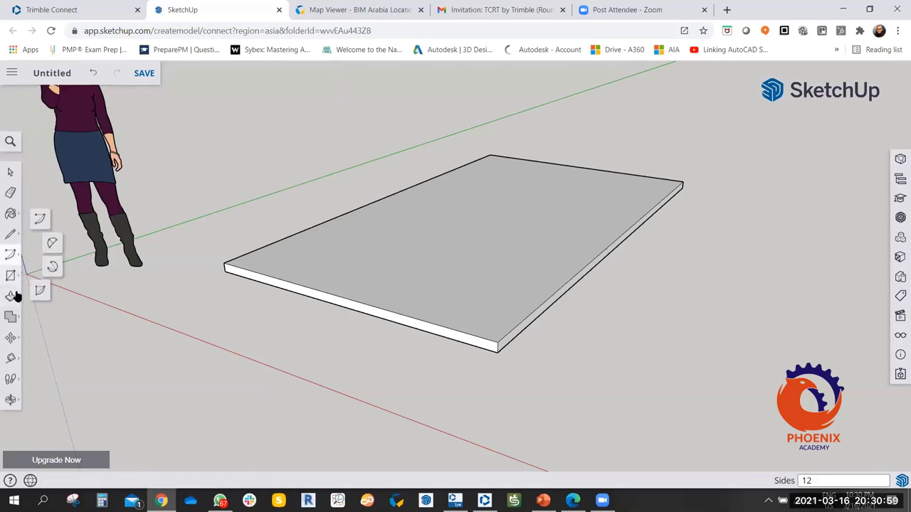
pyautogui.click(14, 299)
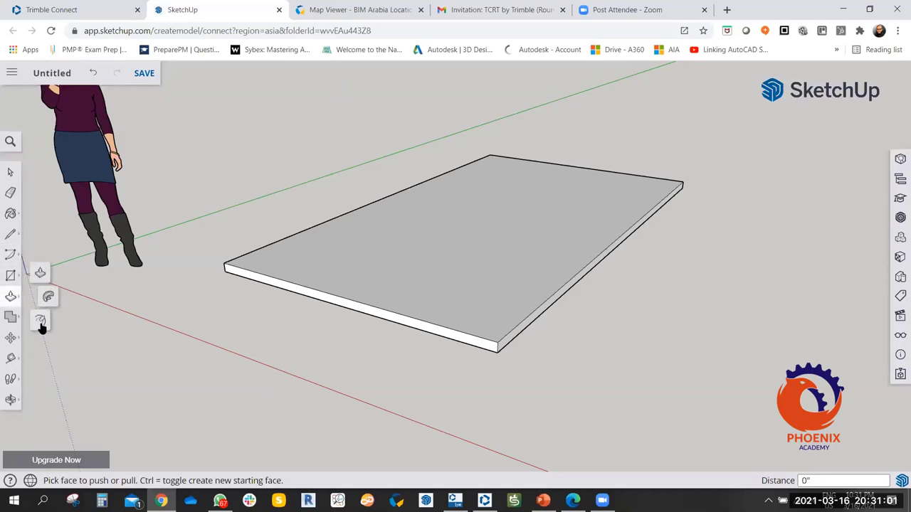
pyautogui.click(40, 320)
pyautogui.click(405, 233)
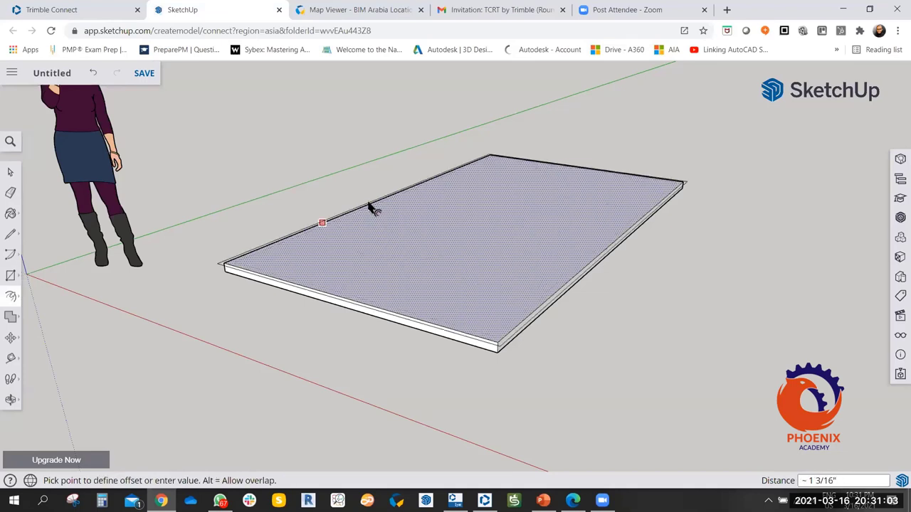
pyautogui.click(363, 211)
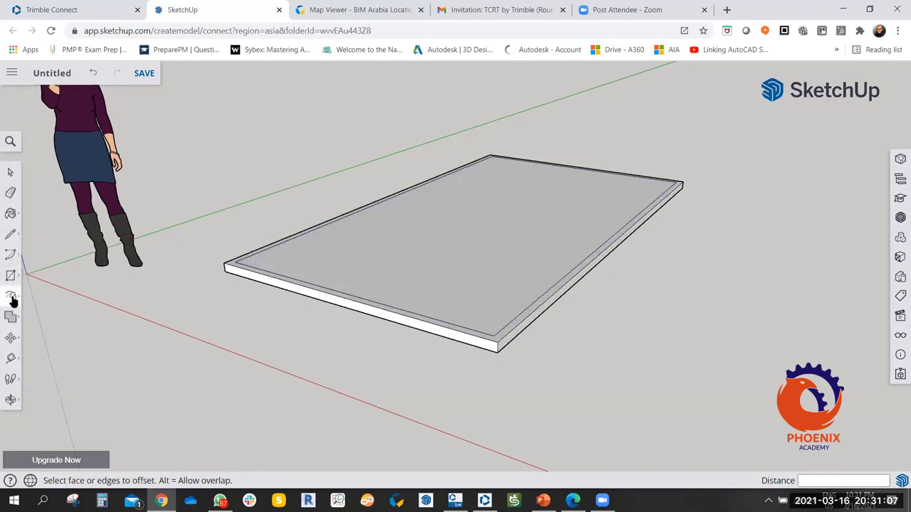
# Pull the inset face up 2' 9 1/4" into a tall box, leaving a base ledge
pyautogui.click(323, 287)
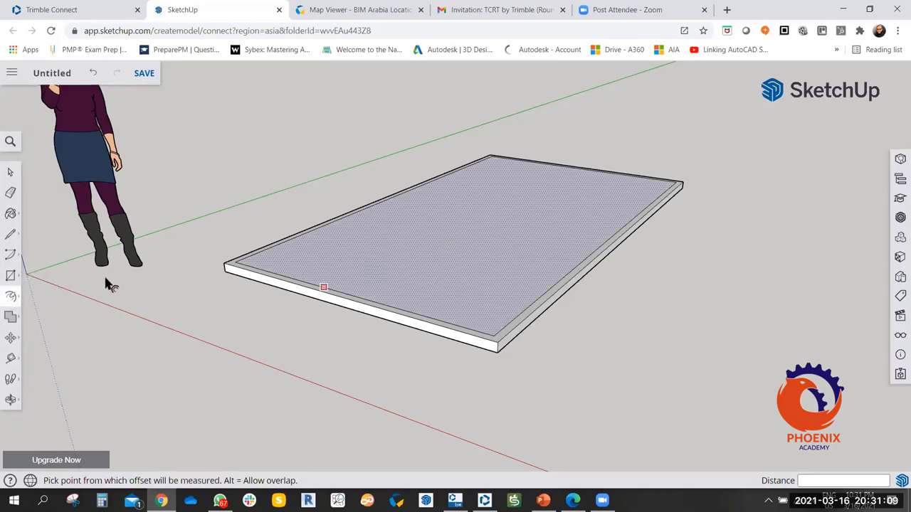
pyautogui.click(10, 296)
pyautogui.click(40, 275)
pyautogui.click(384, 224)
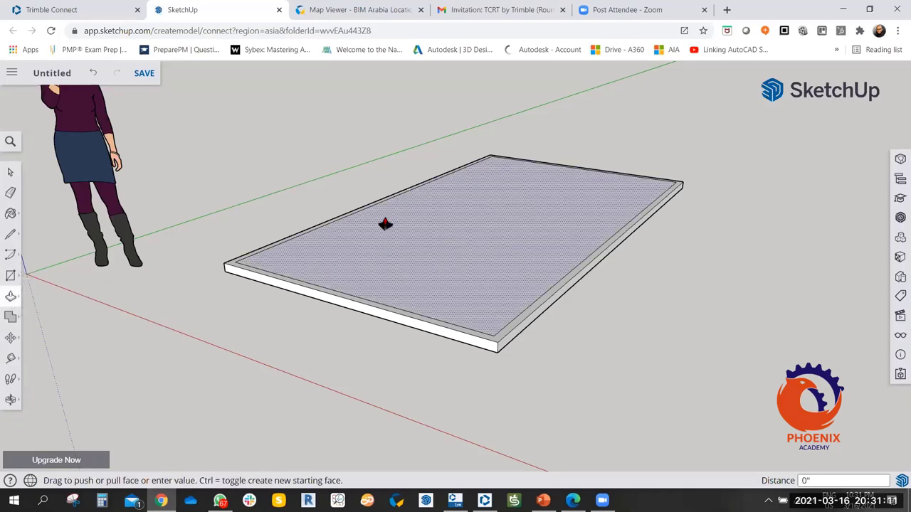
pyautogui.click(384, 224)
pyautogui.click(386, 135)
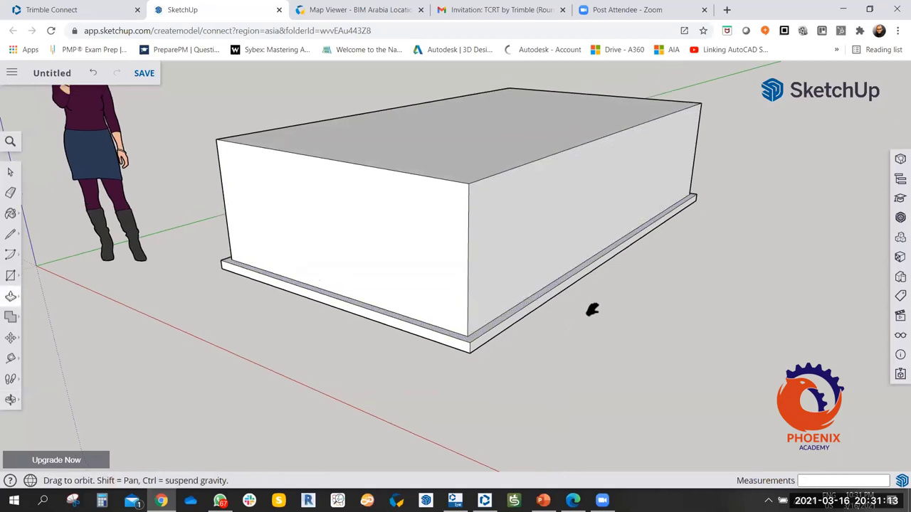
# Orbit around the box to inspect it from several angles
pyautogui.scroll(-3, 592, 310)
pyautogui.scroll(-2, 602, 320)
pyautogui.moveTo(586, 317)
pyautogui.mouseDown()
pyautogui.moveTo(588, 324)
pyautogui.moveTo(555, 311)
pyautogui.moveTo(569, 310)
pyautogui.mouseUp()
pyautogui.press('p')
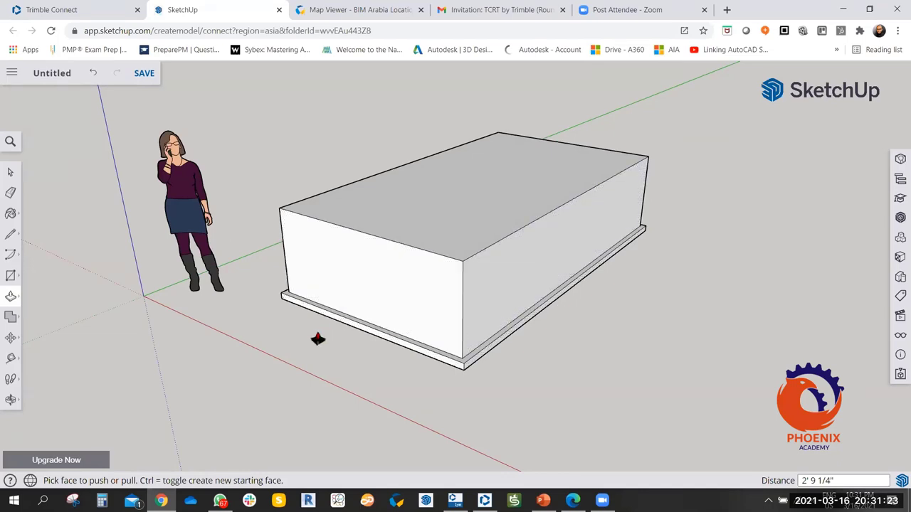
pyautogui.press('o')
pyautogui.moveTo(311, 329); pyautogui.dragTo(314, 326)
pyautogui.press('p')
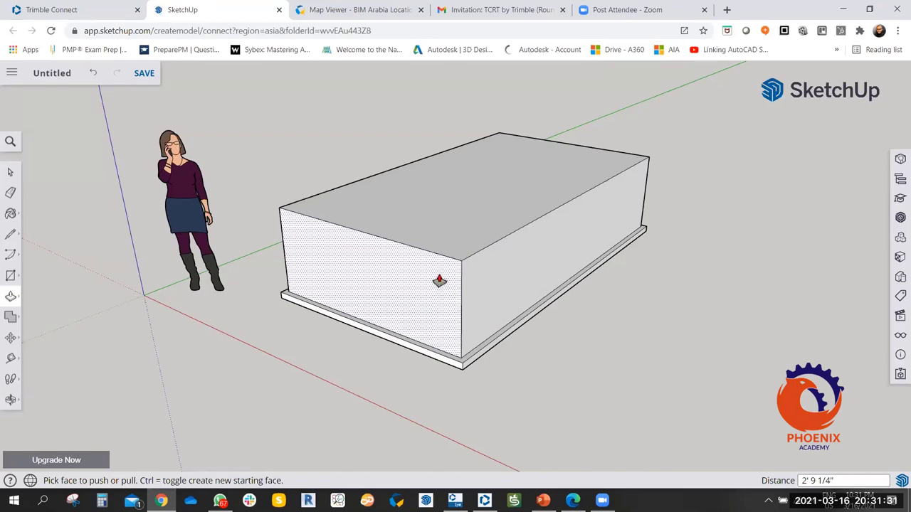
pyautogui.moveTo(633, 281)
pyautogui.mouseDown()
pyautogui.moveTo(606, 282)
pyautogui.moveTo(329, 175)
pyautogui.mouseUp()
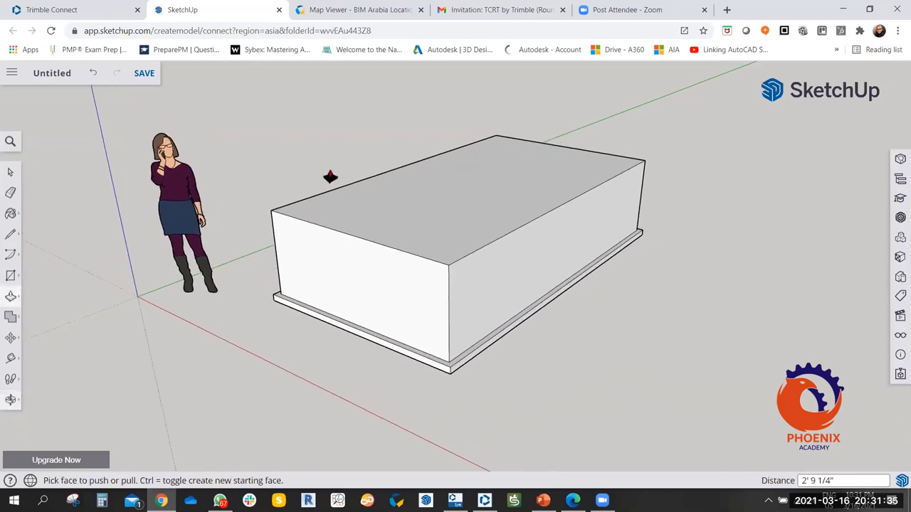
# Return to the Trimble Connect project explorer and open the Add menu
pyautogui.click(85, 12)
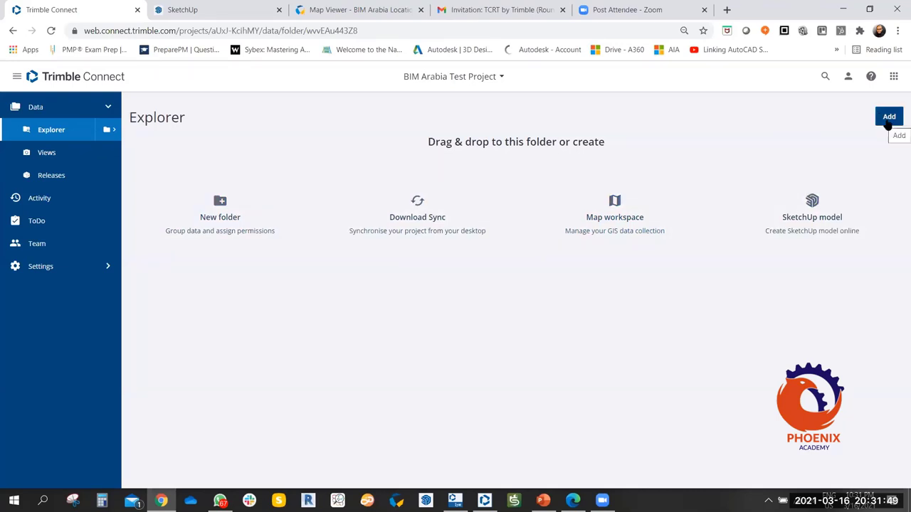
pyautogui.click(888, 121)
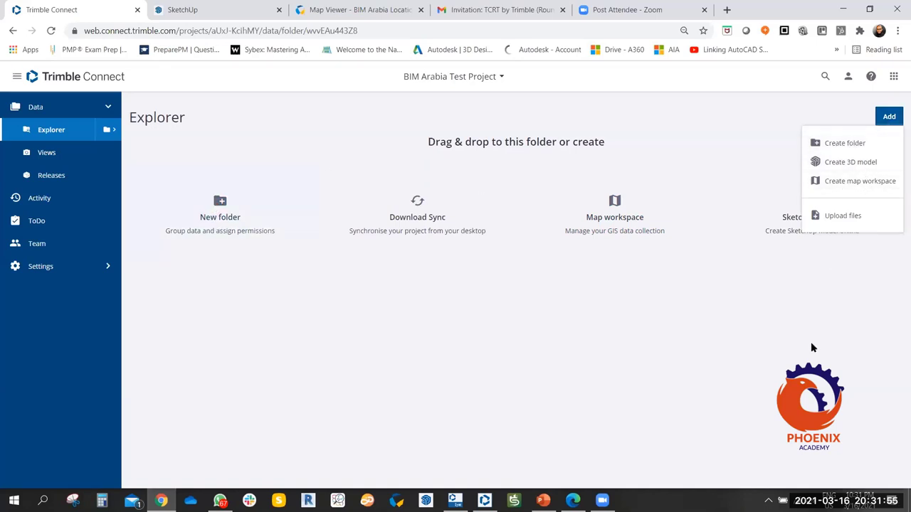
pyautogui.click(798, 147)
pyautogui.click(892, 115)
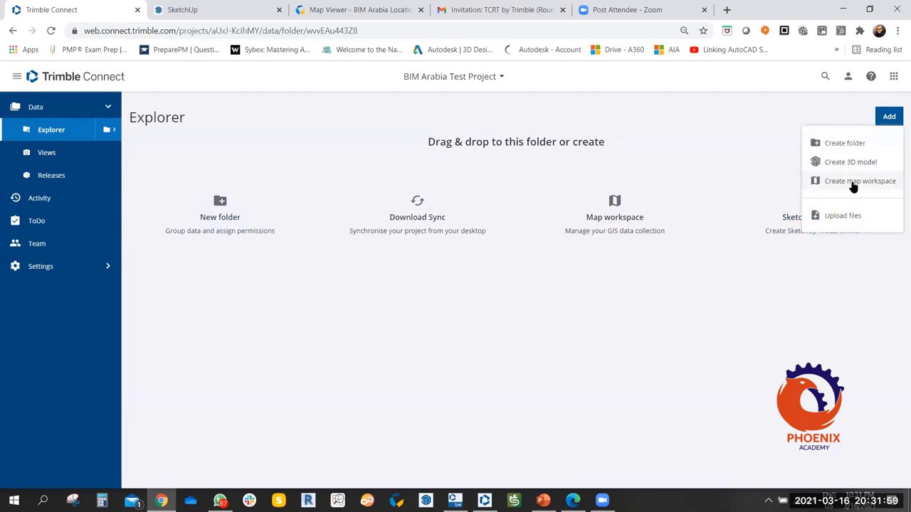
pyautogui.click(327, 9)
pyautogui.hotkey('ctrl', '1')
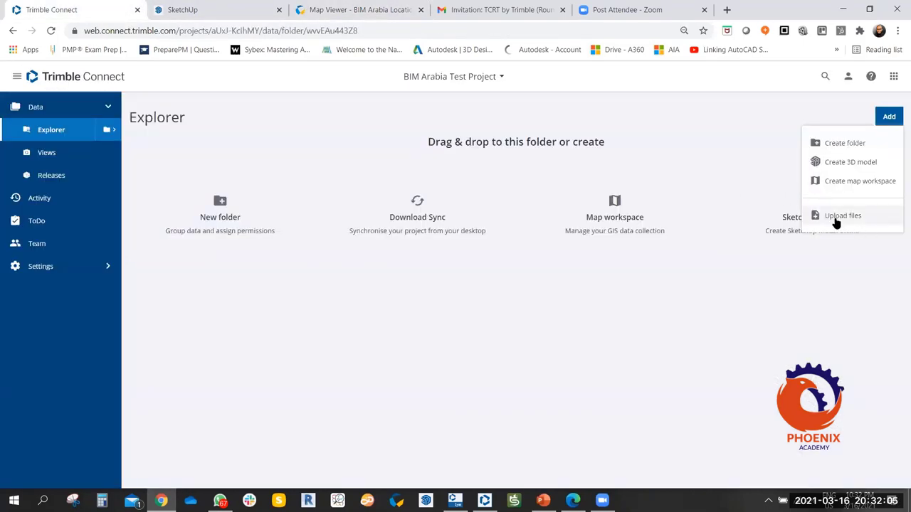
pyautogui.click(491, 306)
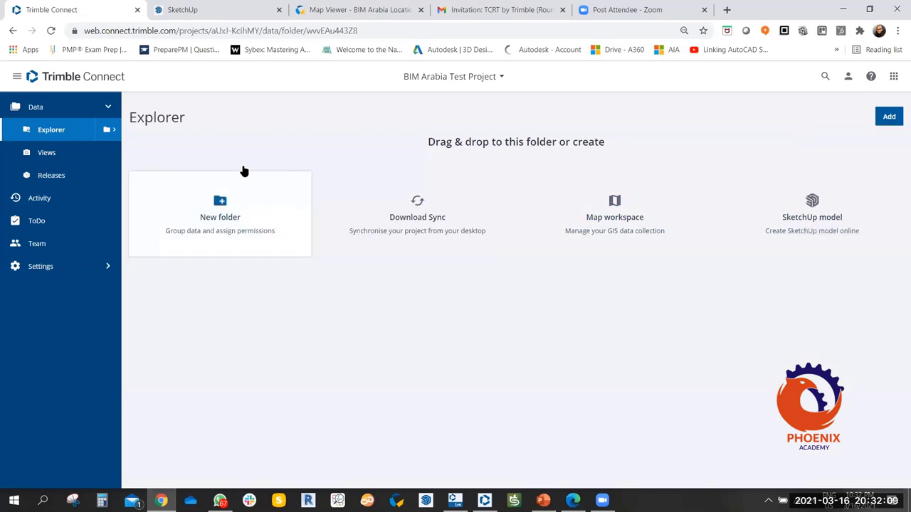
pyautogui.click(887, 121)
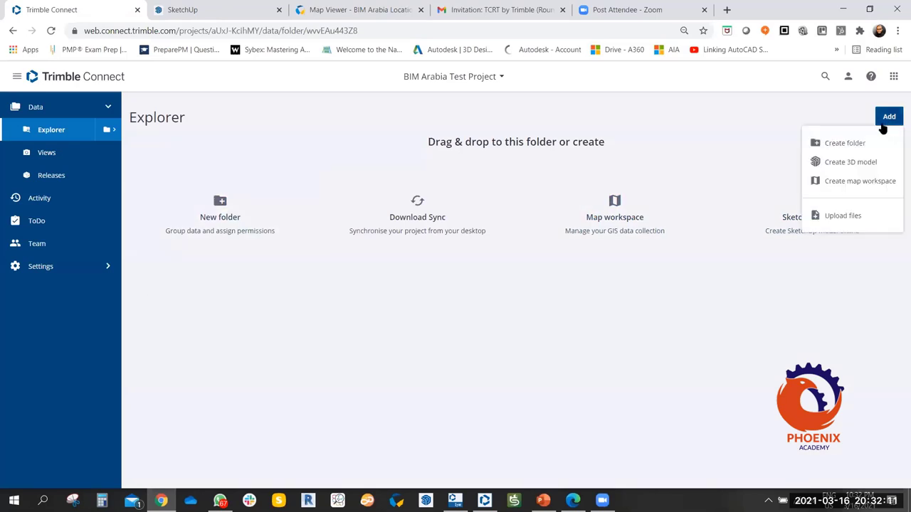
# Open Upload files and try dragging a file from the desktop onto it
pyautogui.click(839, 217)
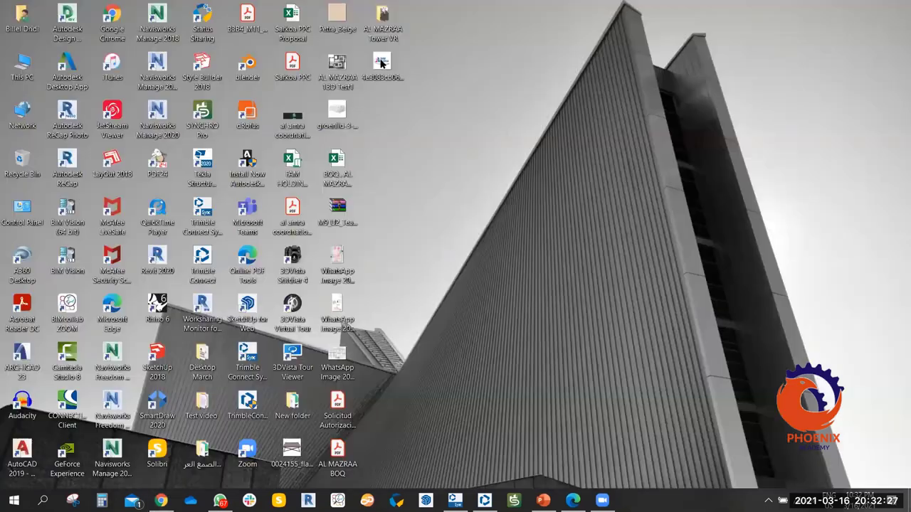
pyautogui.press('super+d')
pyautogui.moveTo(382, 64)
pyautogui.mouseDown()
pyautogui.moveTo(476, 257)
pyautogui.moveTo(647, 392)
pyautogui.mouseUp()
pyautogui.press('super+d')
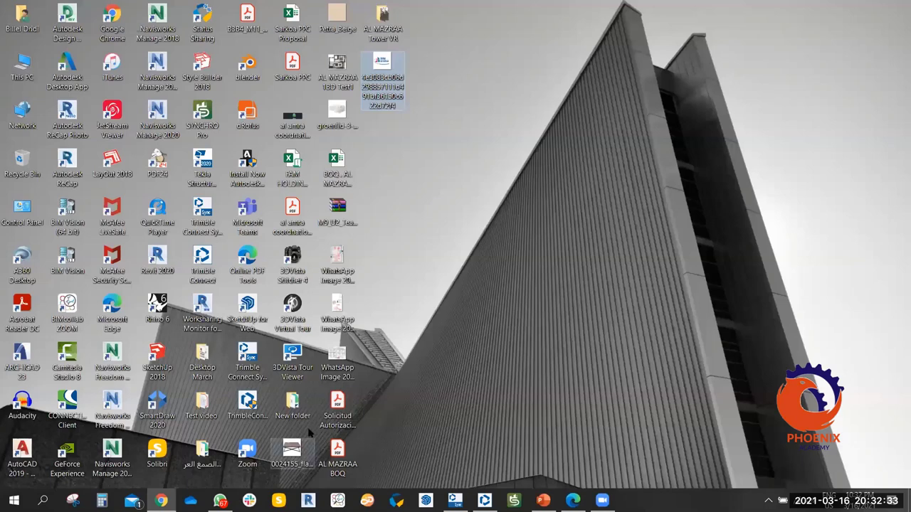
pyautogui.click(161, 500)
# Browse the computer for a file to upload, then cancel the Open dialog
pyautogui.click(455, 334)
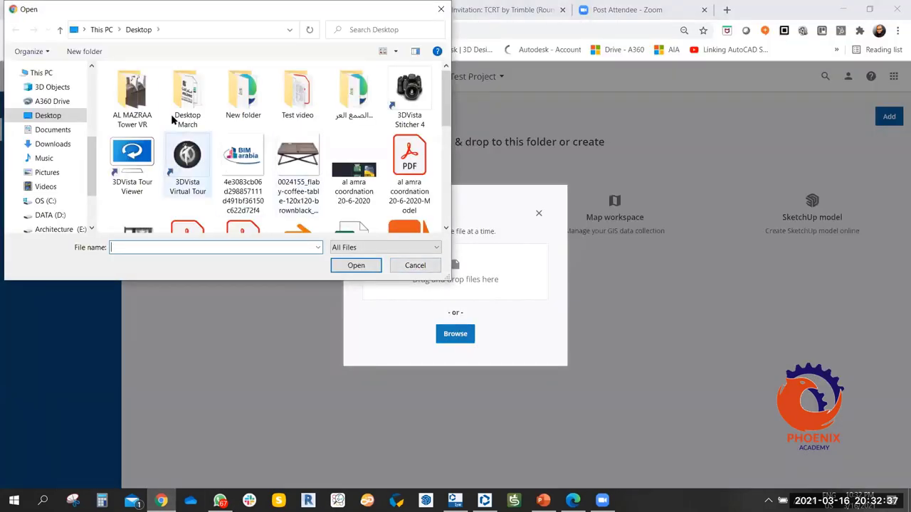
pyautogui.scroll(-5, 218, 156)
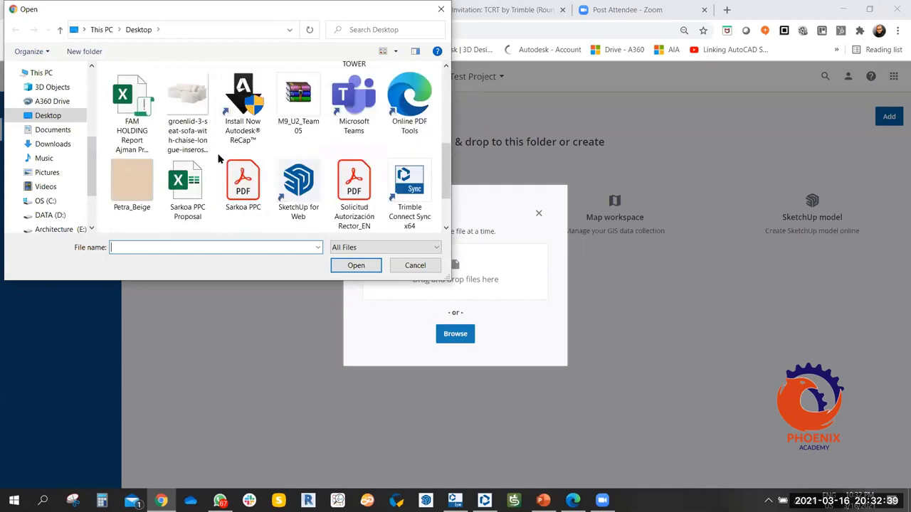
pyautogui.scroll(2, 217, 156)
pyautogui.scroll(3, 217, 157)
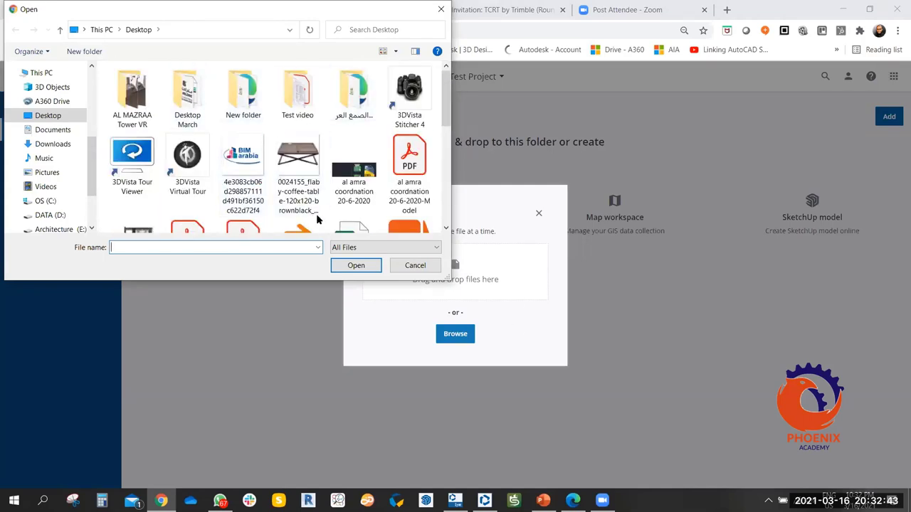
pyautogui.click(420, 266)
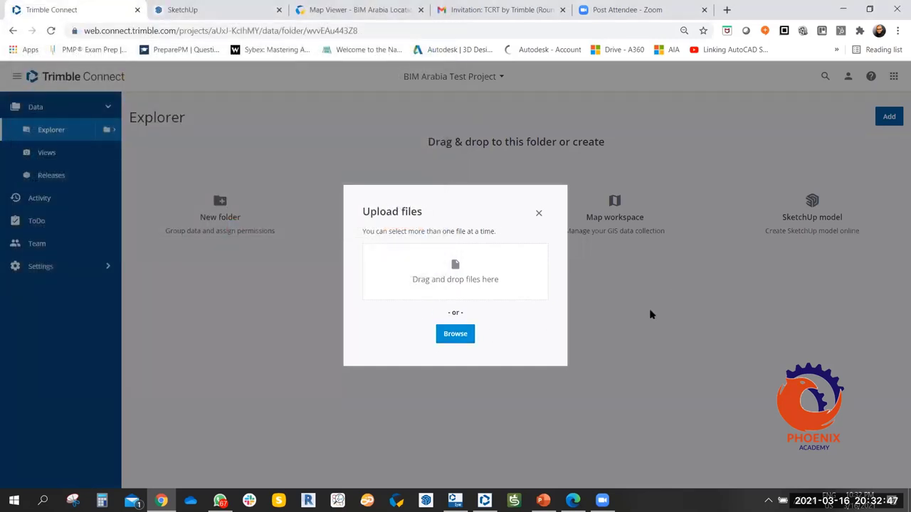
# Close the upload dialog and create a folder named 'ISO 19650-2 Folder Structure'
pyautogui.click(539, 215)
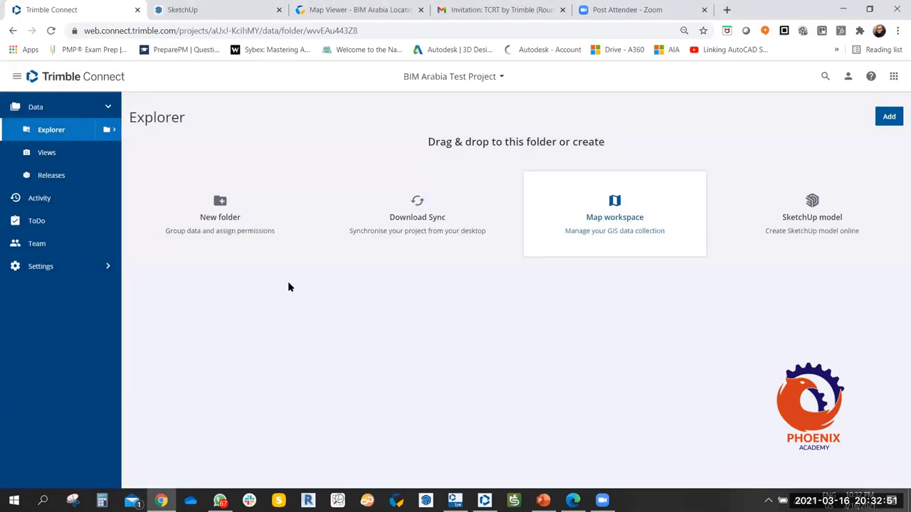
pyautogui.click(220, 214)
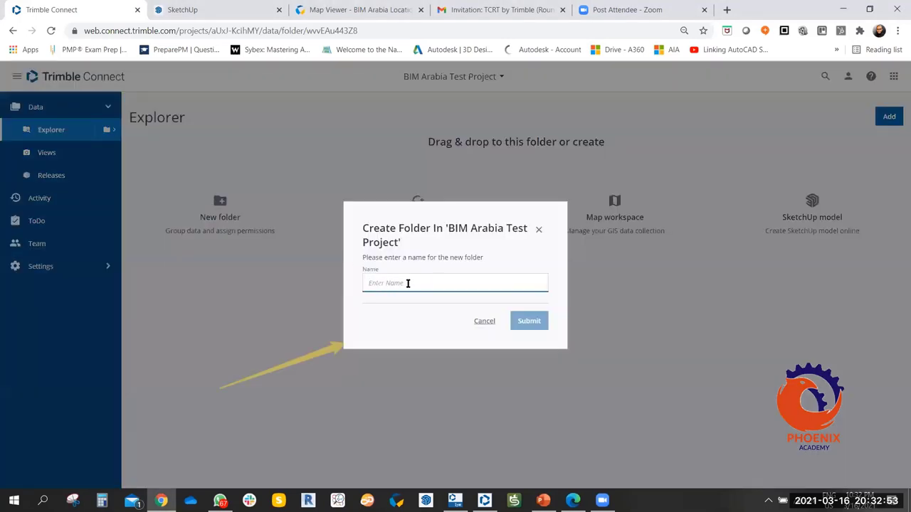
pyautogui.write('CD')
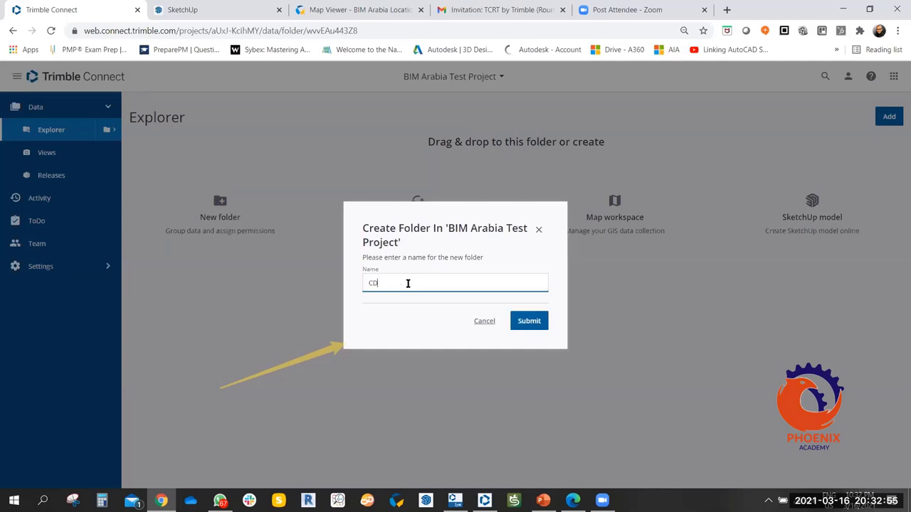
pyautogui.write('D')
pyautogui.press('BackSpace')
pyautogui.press('BackSpace')
pyautogui.press('BackSpace')
pyautogui.press('BackSpace')
pyautogui.press('BackSpace')
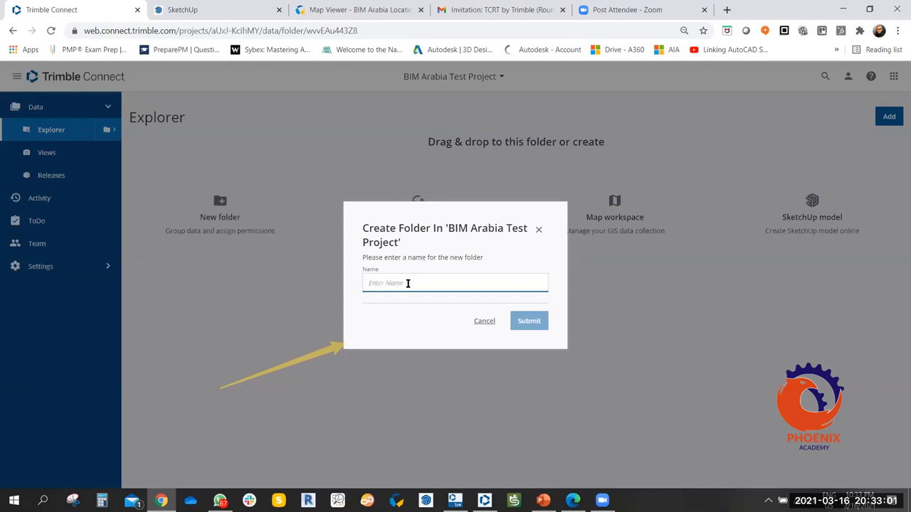
pyautogui.write('C')
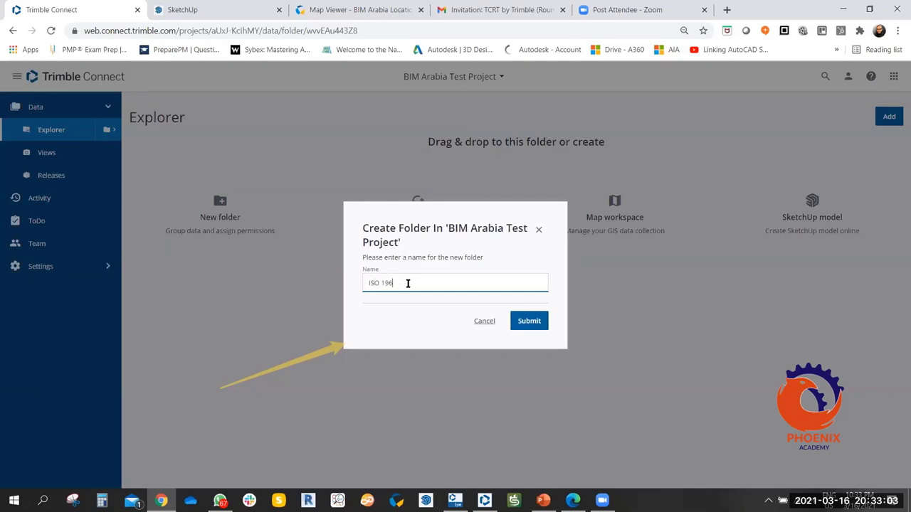
pyautogui.write('50-2 Fold')
pyautogui.write('er Struc')
pyautogui.write('ture')
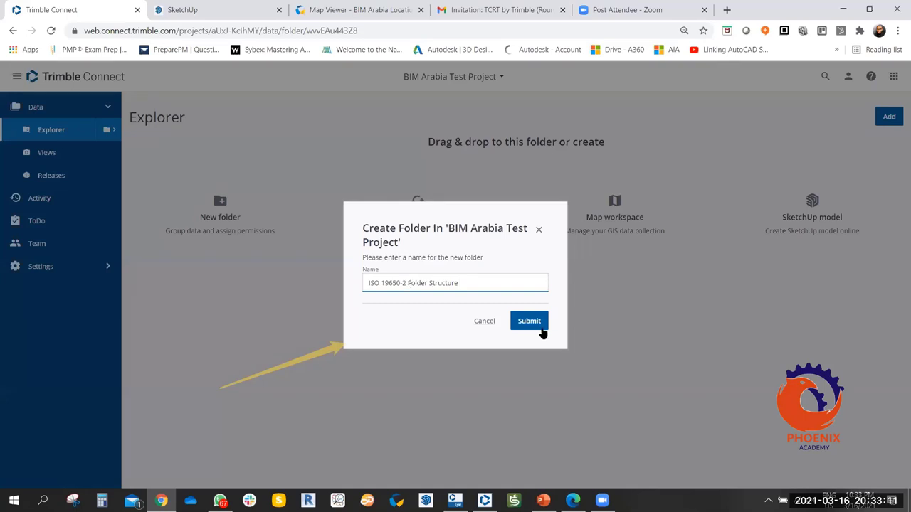
pyautogui.click(537, 326)
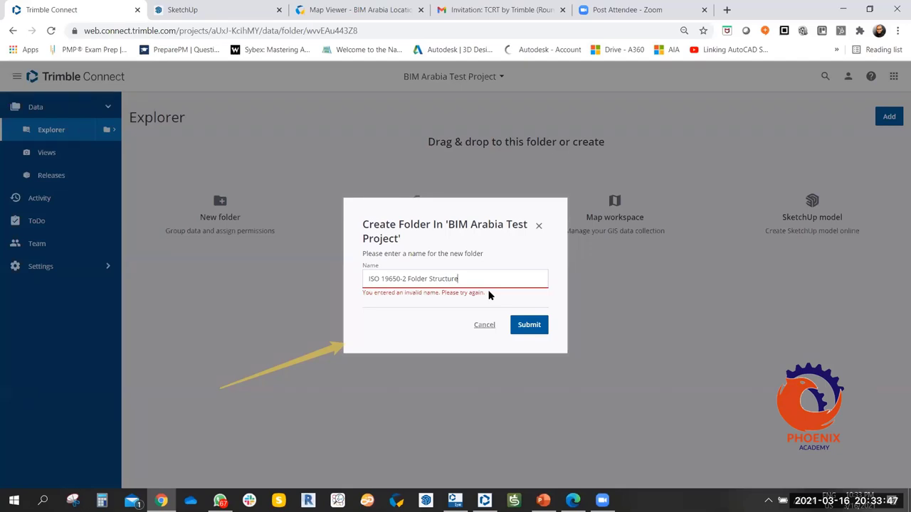
pyautogui.press('Return')
pyautogui.press('Return')
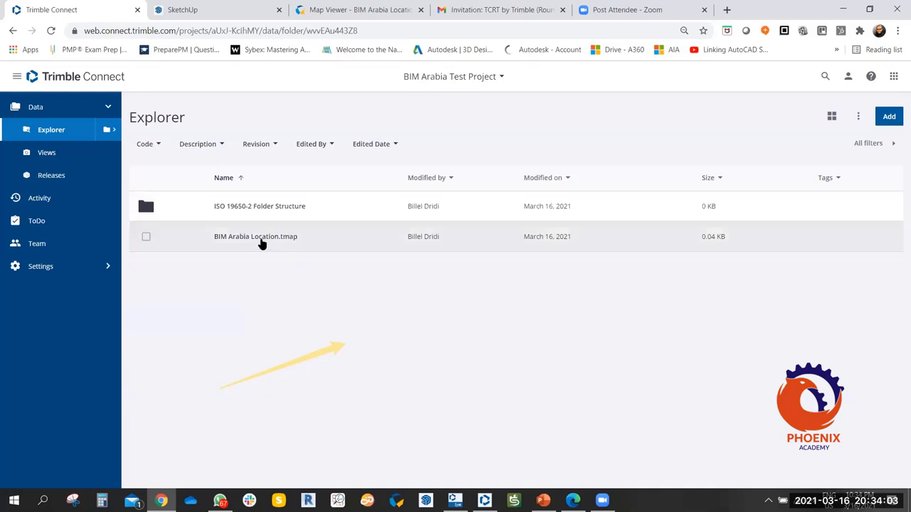
# Close the Map Viewer tab and the SketchUp tab, leaving the unsaved model
pyautogui.click(421, 10)
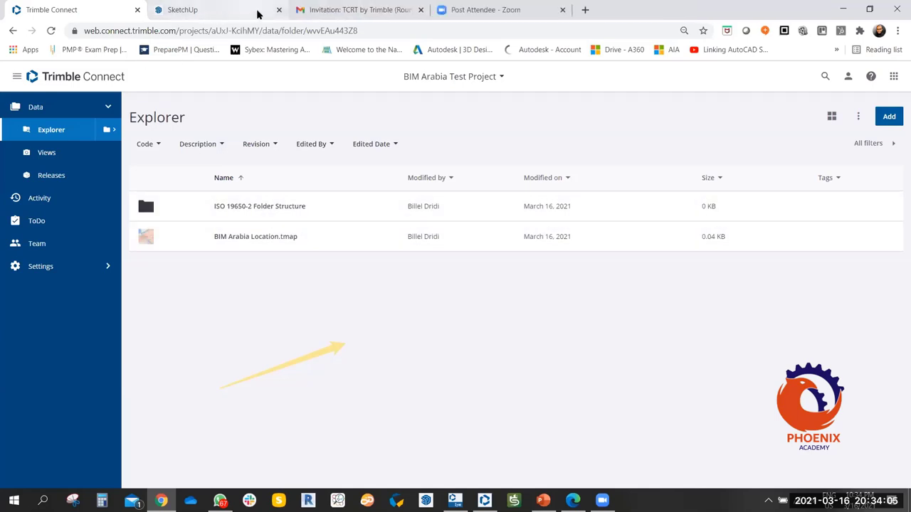
pyautogui.click(279, 10)
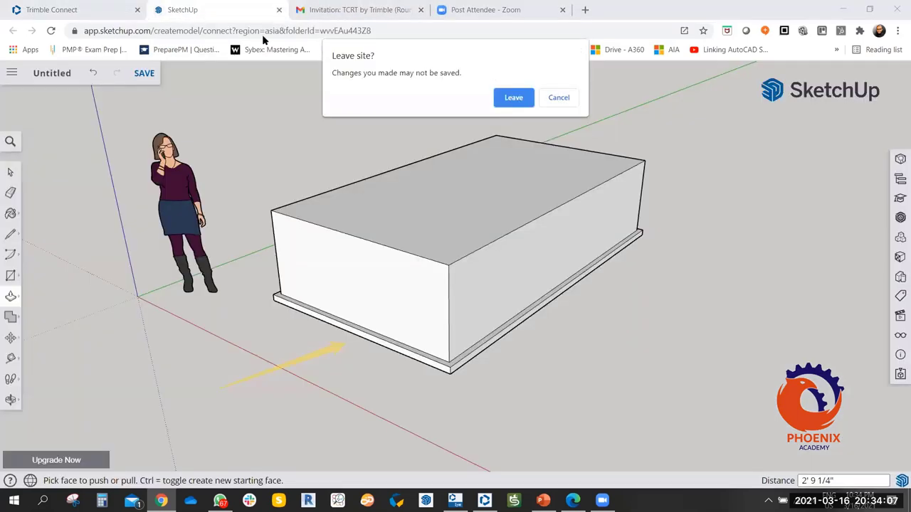
pyautogui.click(509, 97)
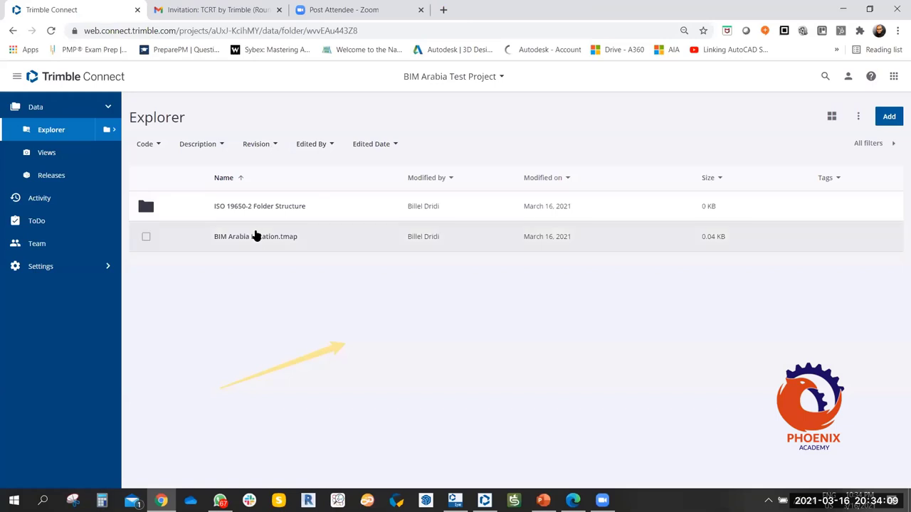
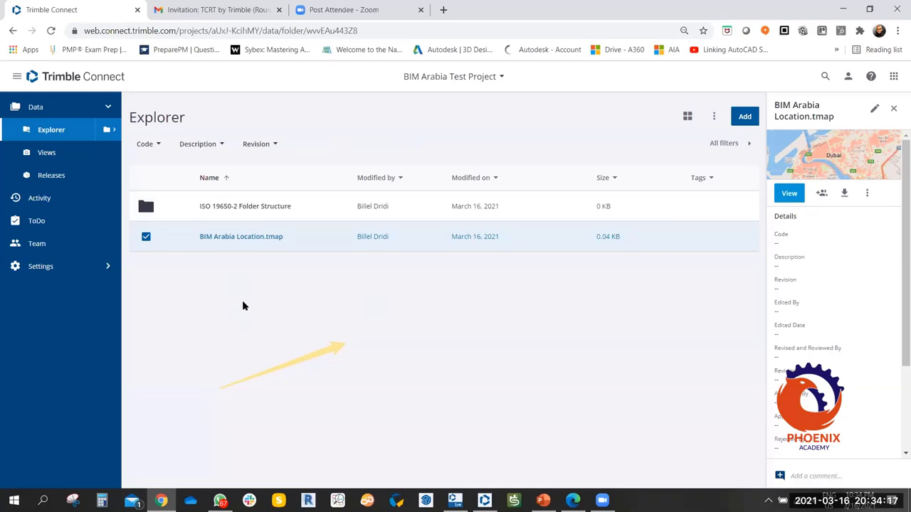
# Deselect the BIM Arabia Location.tmap row so its details panel closes
pyautogui.click(147, 240)
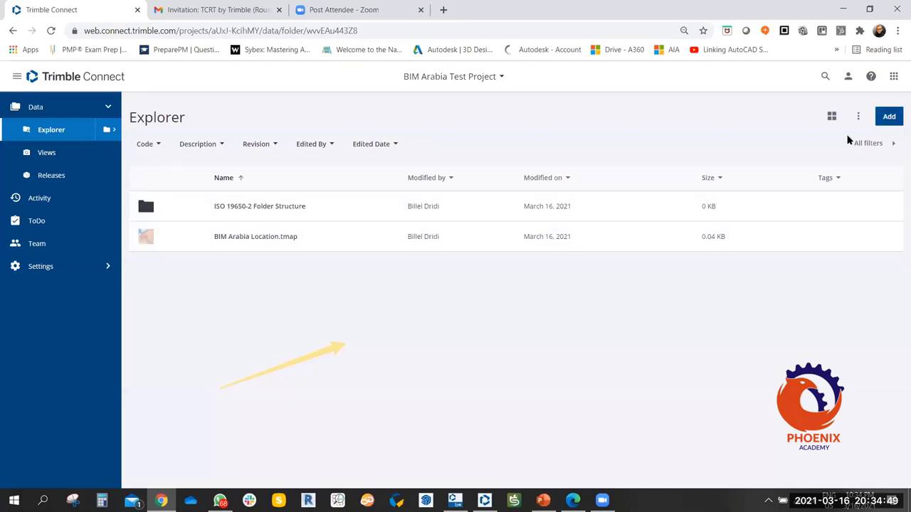
# Upload 0024155_flaby-coffee-table-120x120-brownblack_870.jpeg from the desktop into the project Explorer
pyautogui.click(895, 120)
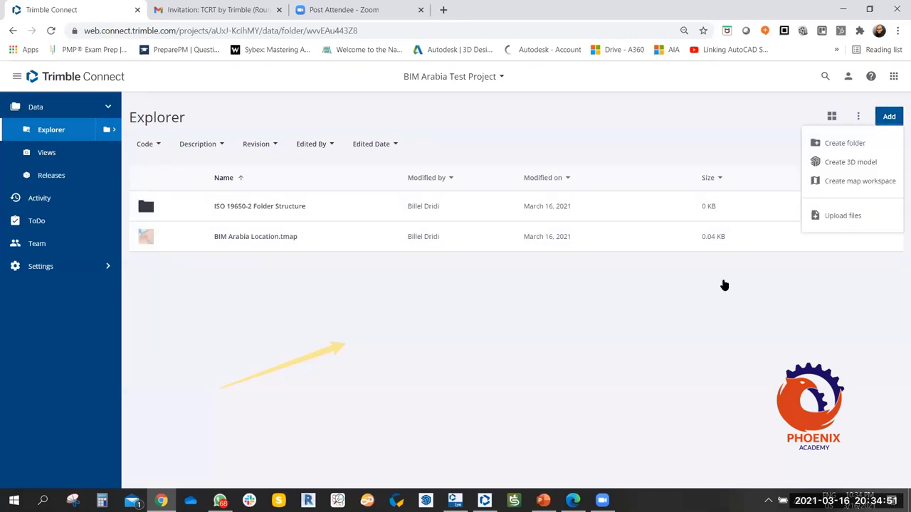
pyautogui.click(833, 215)
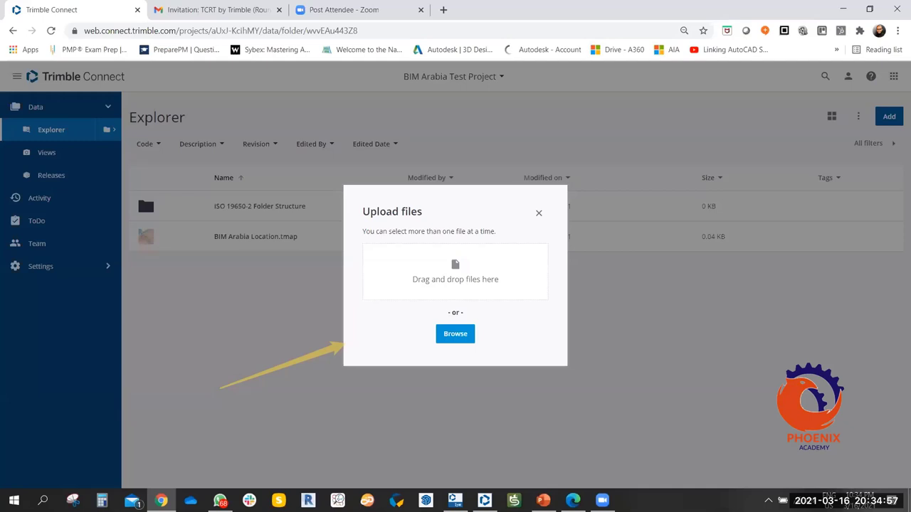
pyautogui.click(470, 336)
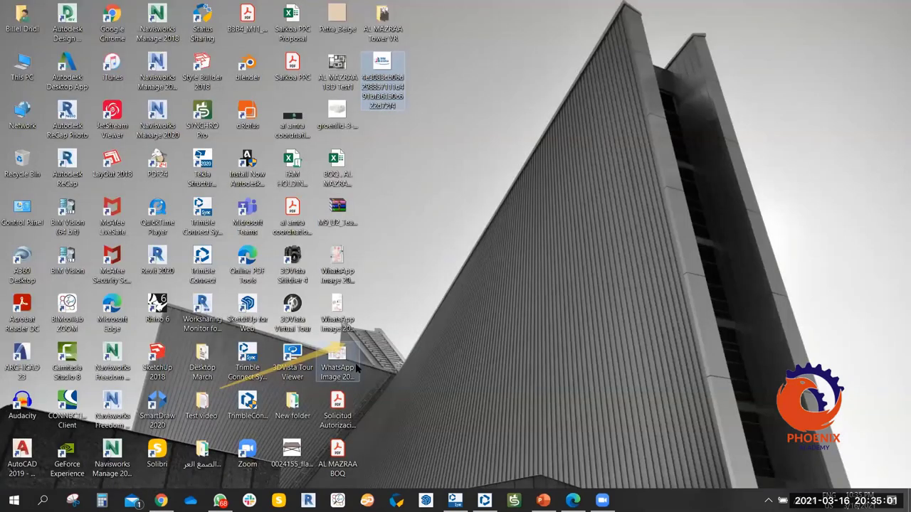
pyautogui.moveTo(302, 443)
pyautogui.mouseDown()
pyautogui.moveTo(166, 501)
pyautogui.moveTo(470, 290)
pyautogui.mouseUp()
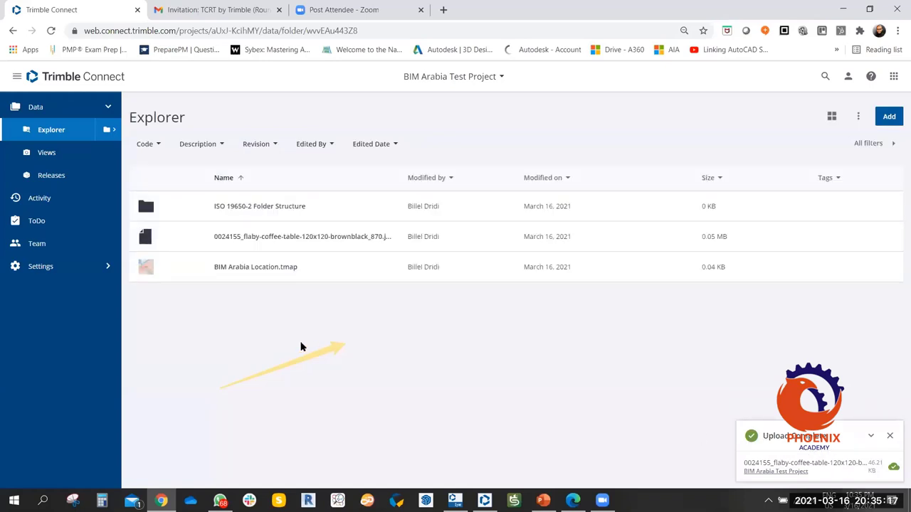
pyautogui.moveTo(302, 236)
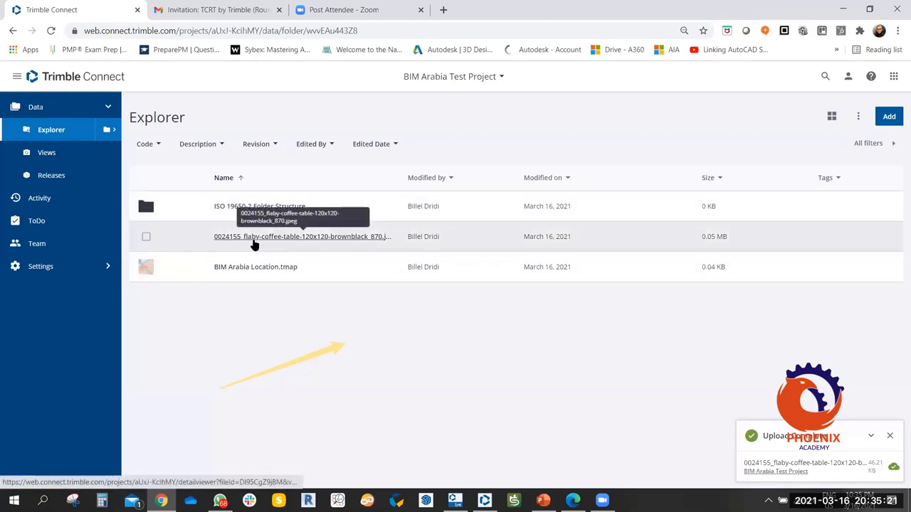
pyautogui.click(254, 240)
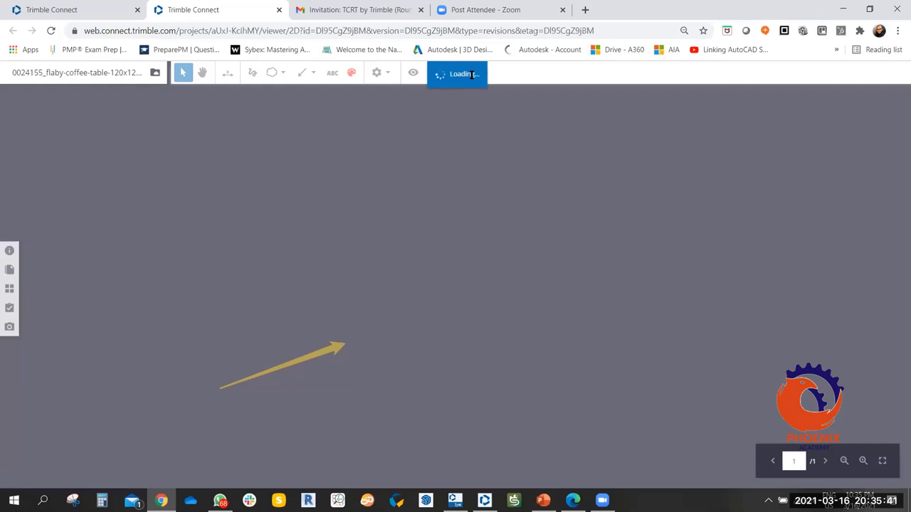
pyautogui.click(90, 14)
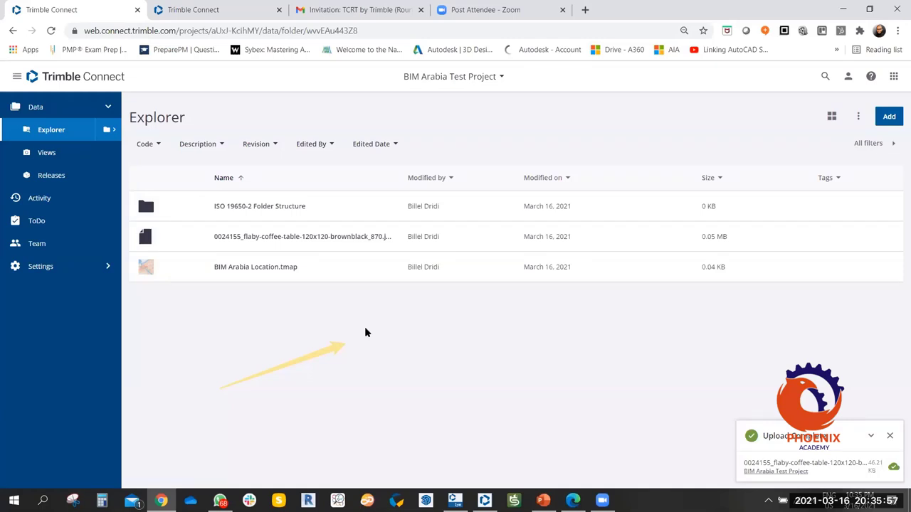
pyautogui.click(237, 6)
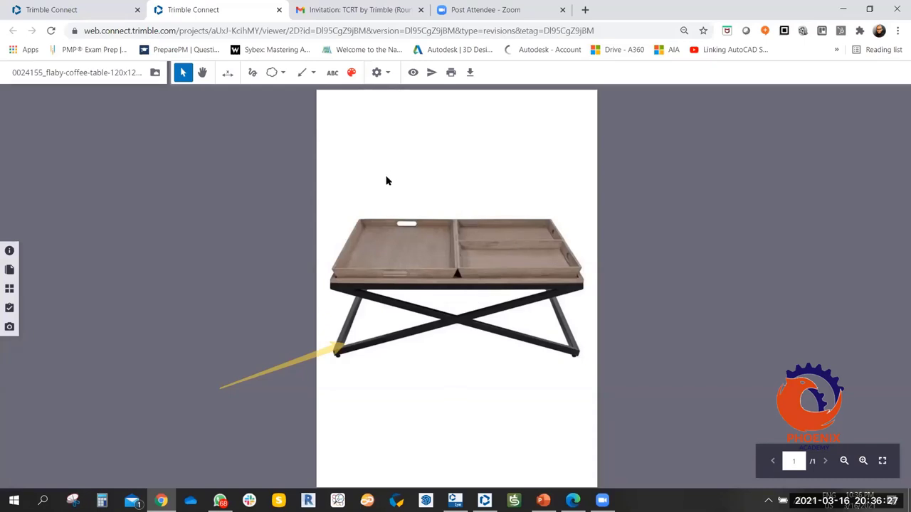
pyautogui.click(279, 10)
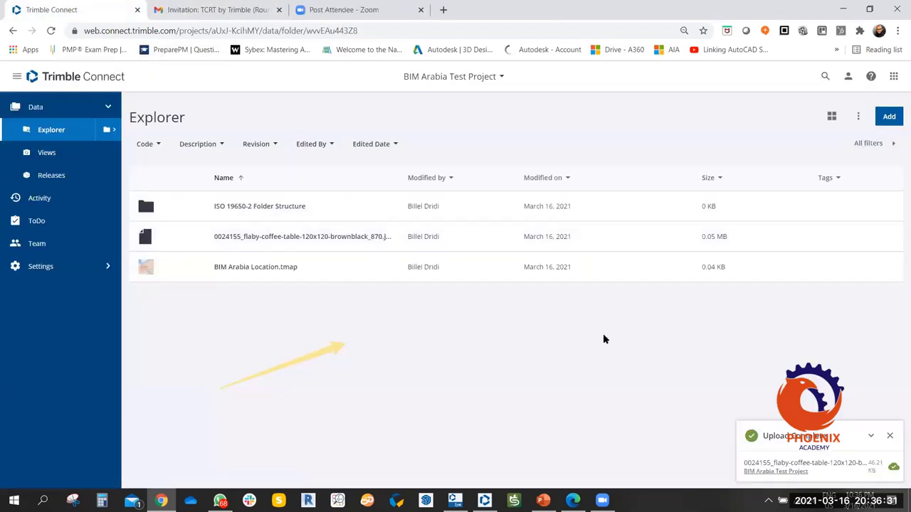
# Dismiss the upload notice and delete the coffee-table JPEG through its details menu
pyautogui.click(889, 436)
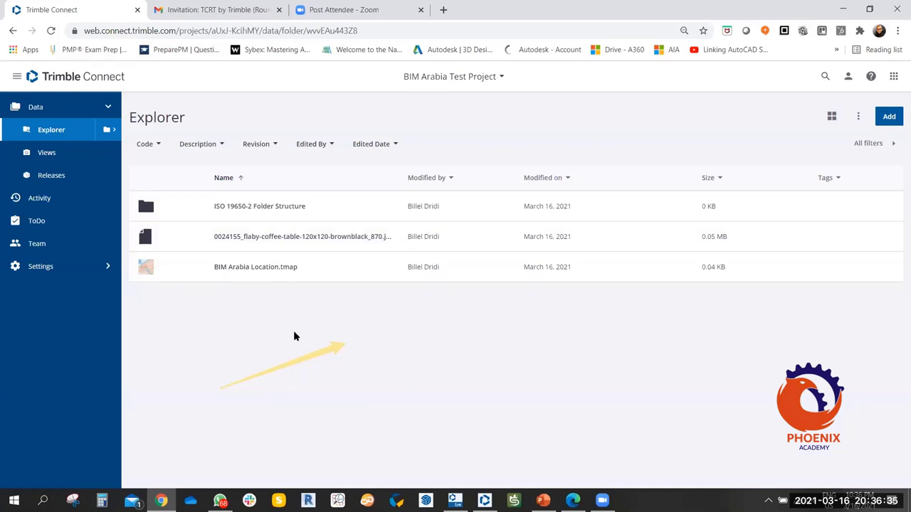
pyautogui.moveTo(303, 236)
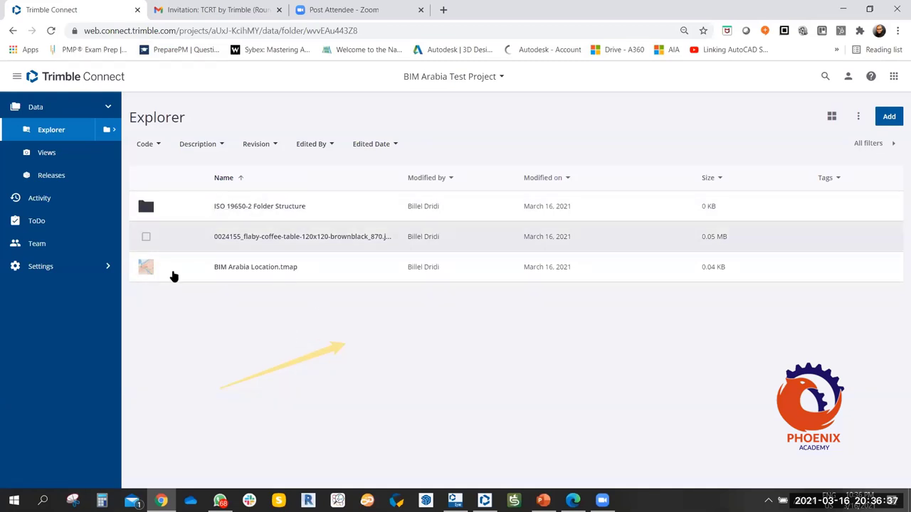
pyautogui.click(146, 236)
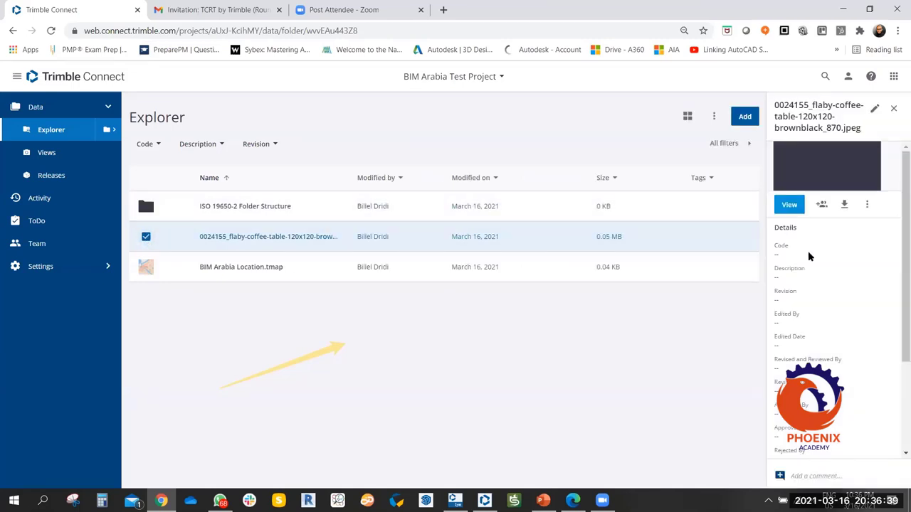
pyautogui.click(868, 205)
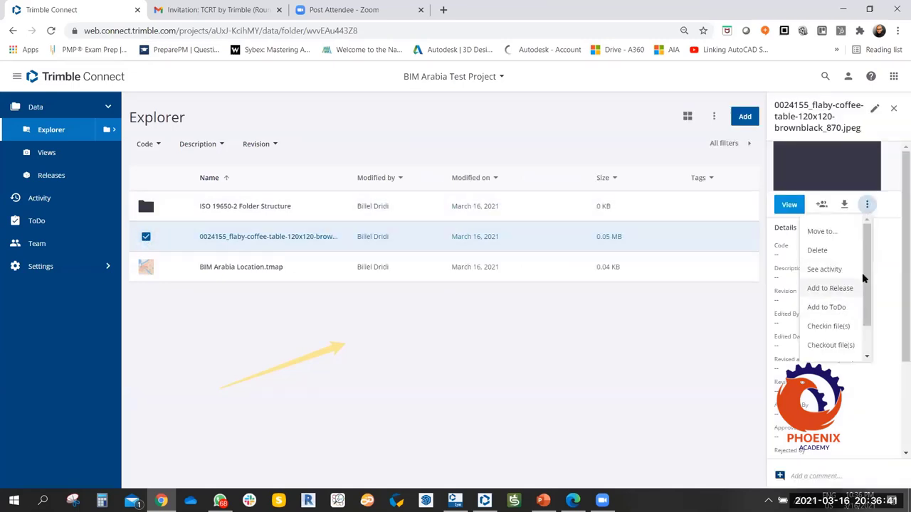
pyautogui.click(818, 251)
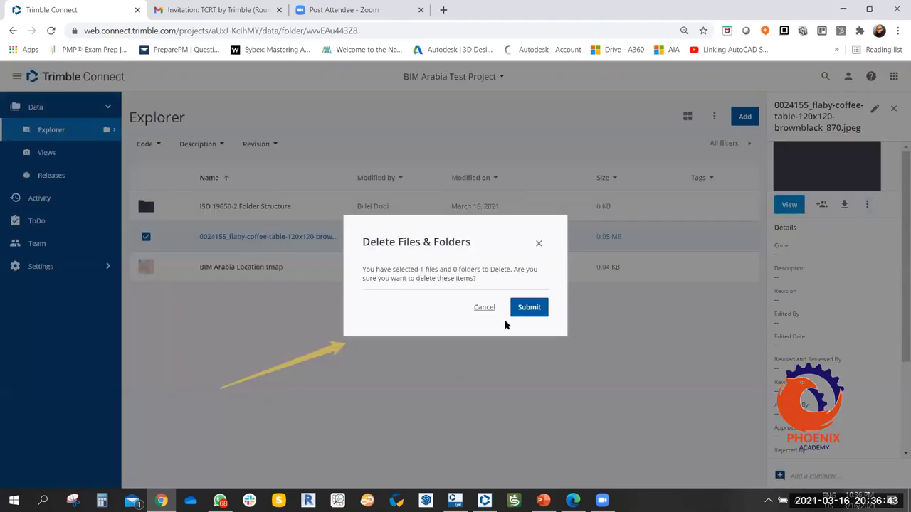
pyautogui.click(518, 308)
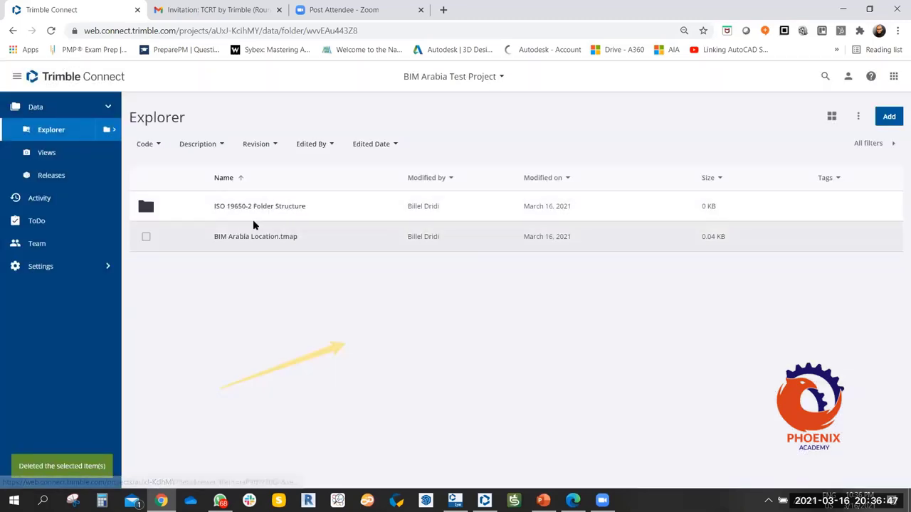
pyautogui.moveTo(455, 206)
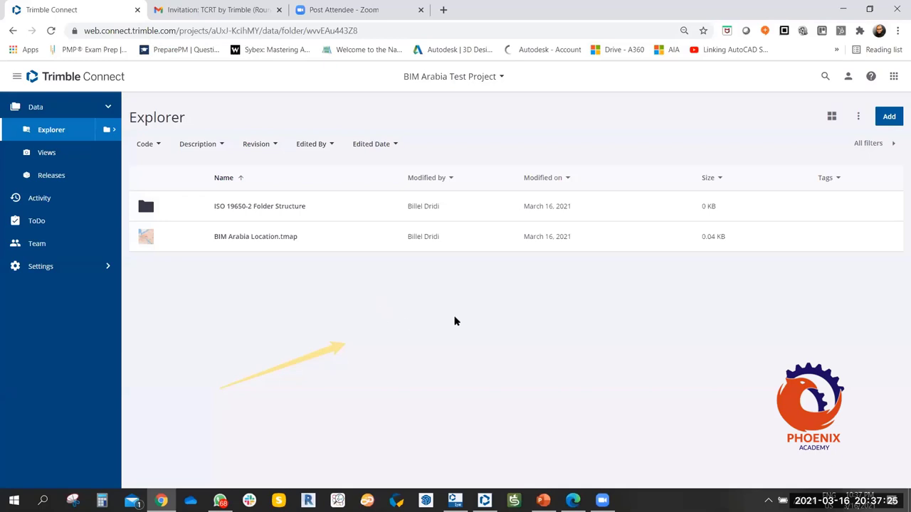
pyautogui.moveTo(498, 207)
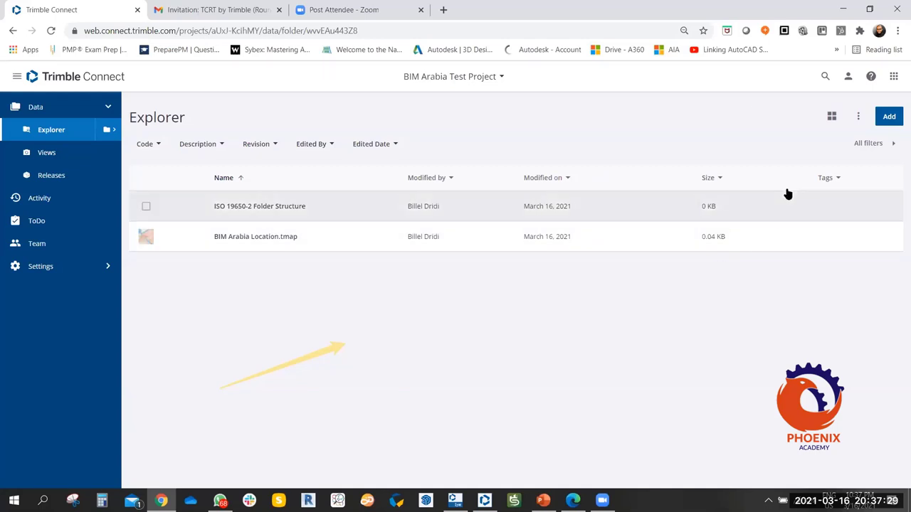
pyautogui.click(859, 116)
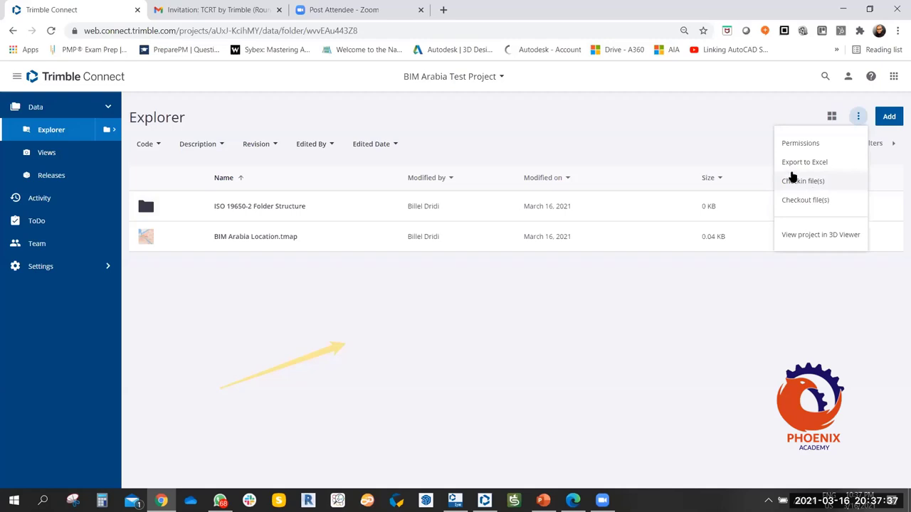
pyautogui.click(719, 144)
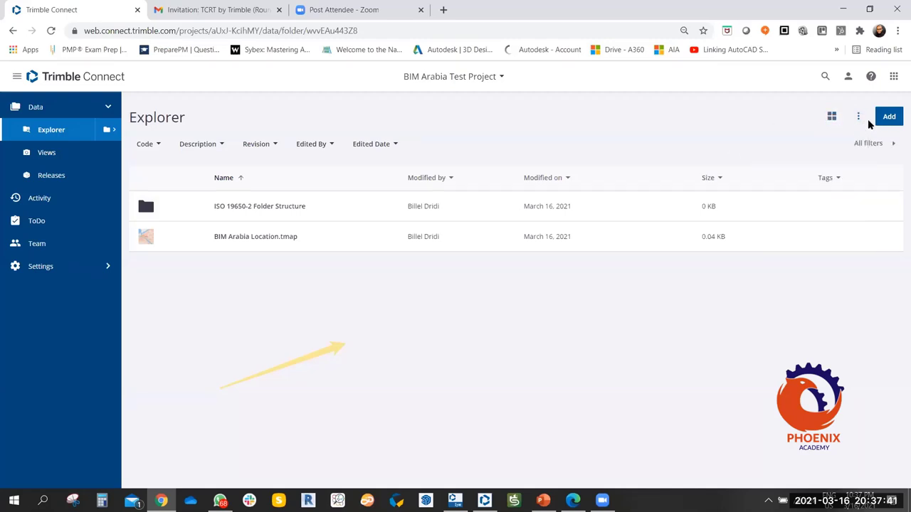
pyautogui.click(833, 117)
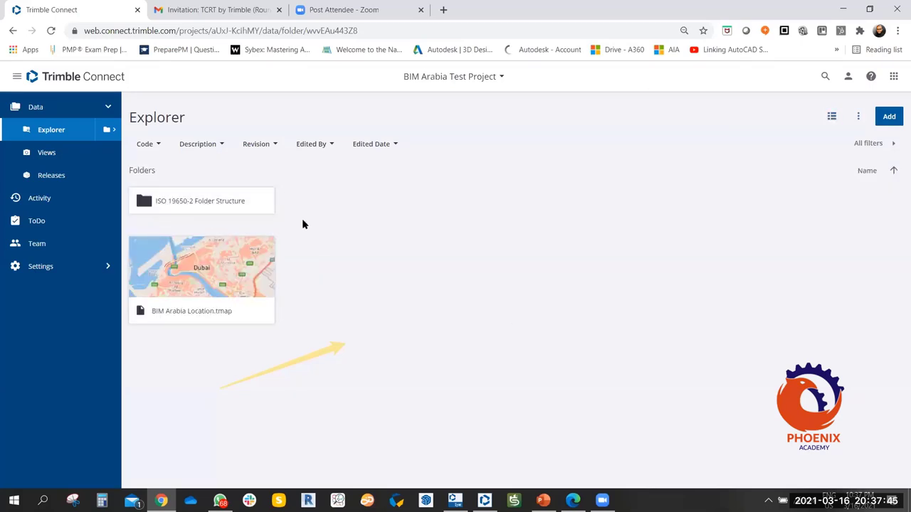
pyautogui.click(832, 117)
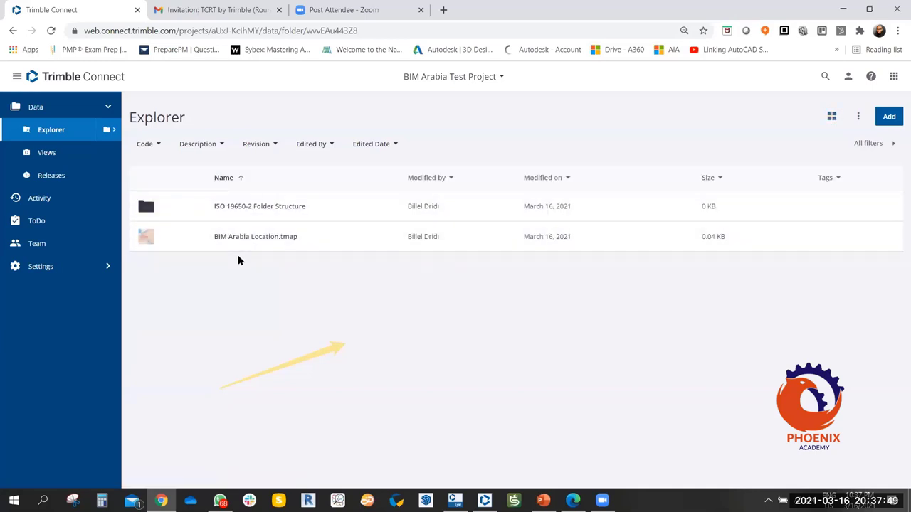
pyautogui.click(829, 116)
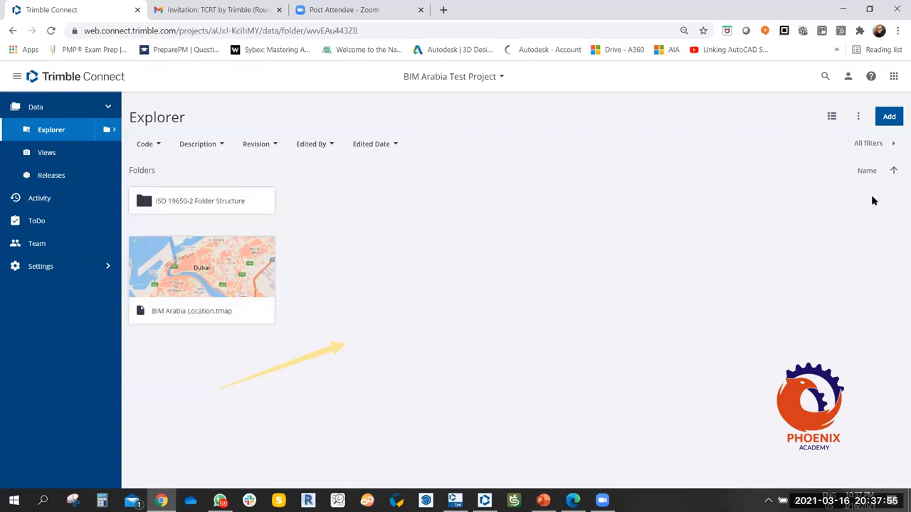
pyautogui.click(833, 118)
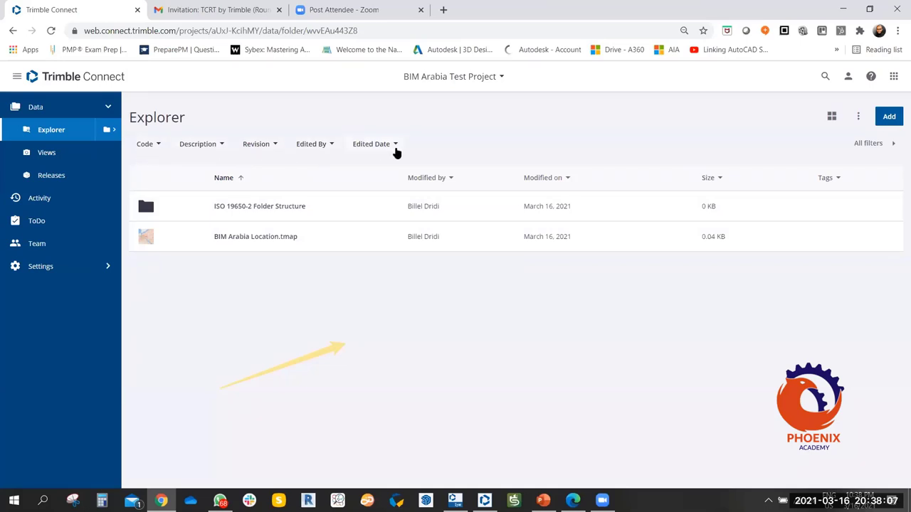
pyautogui.moveTo(455, 206)
pyautogui.moveTo(498, 207)
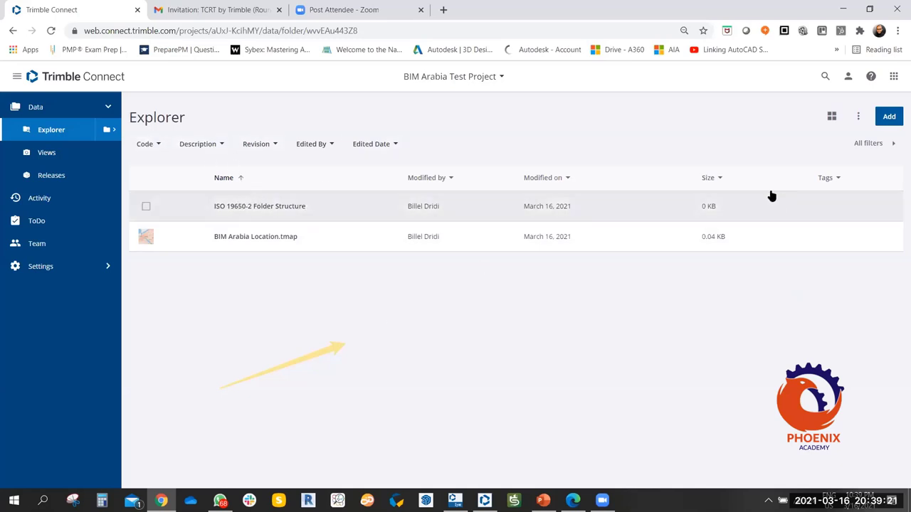
# Check the Explorer column choices without changes, then expand Settings in the sidebar
pyautogui.click(840, 178)
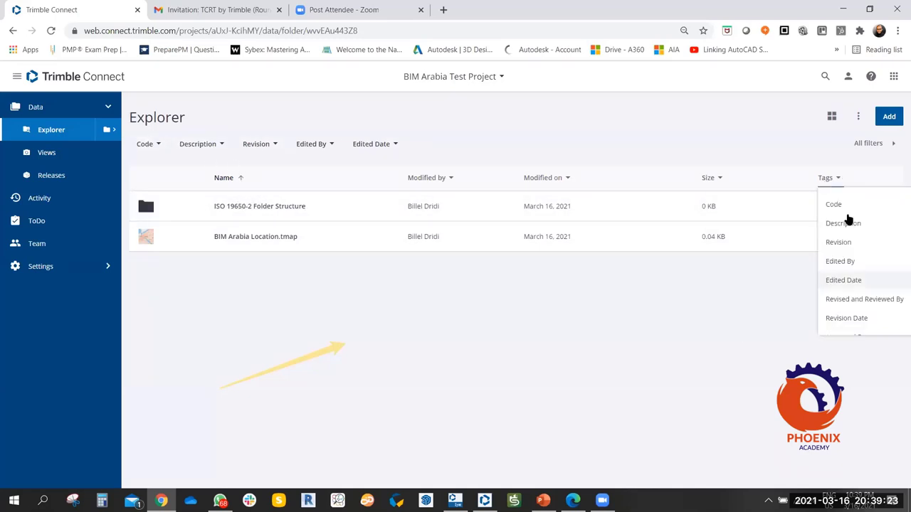
pyautogui.click(566, 330)
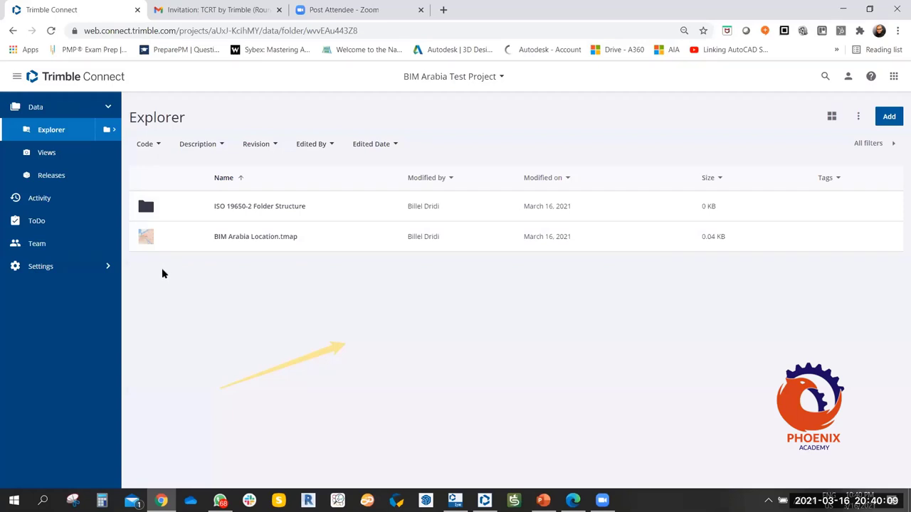
pyautogui.click(108, 268)
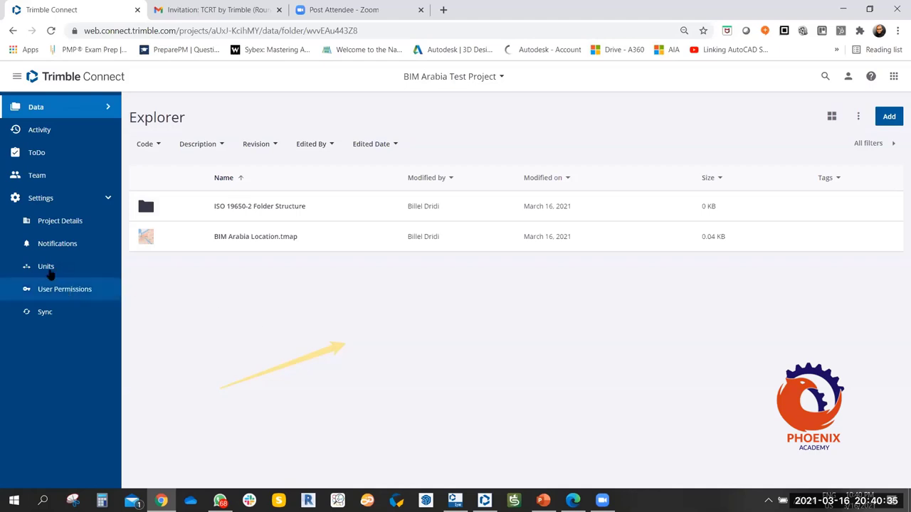
# On Project Details, edit the project name to read 'BIM Arabia Test PROJECT'
pyautogui.click(65, 221)
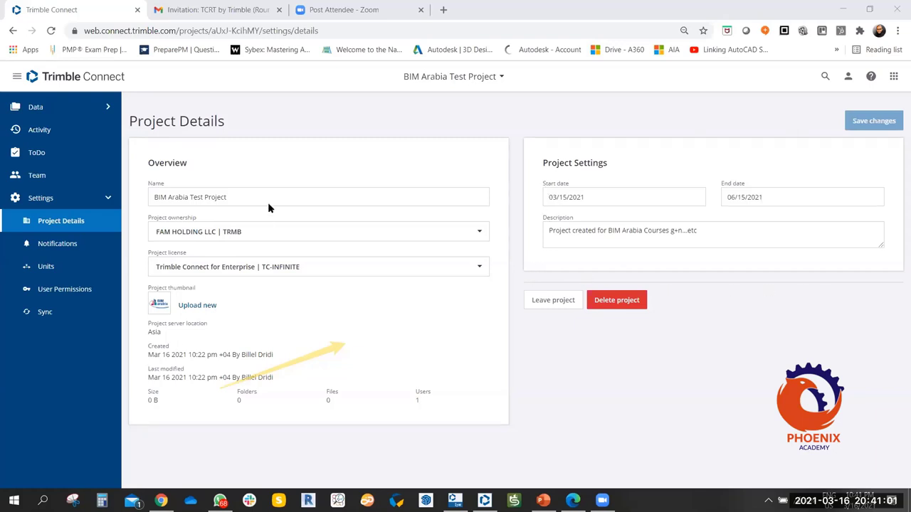
pyautogui.moveTo(226, 198); pyautogui.dragTo(129, 201)
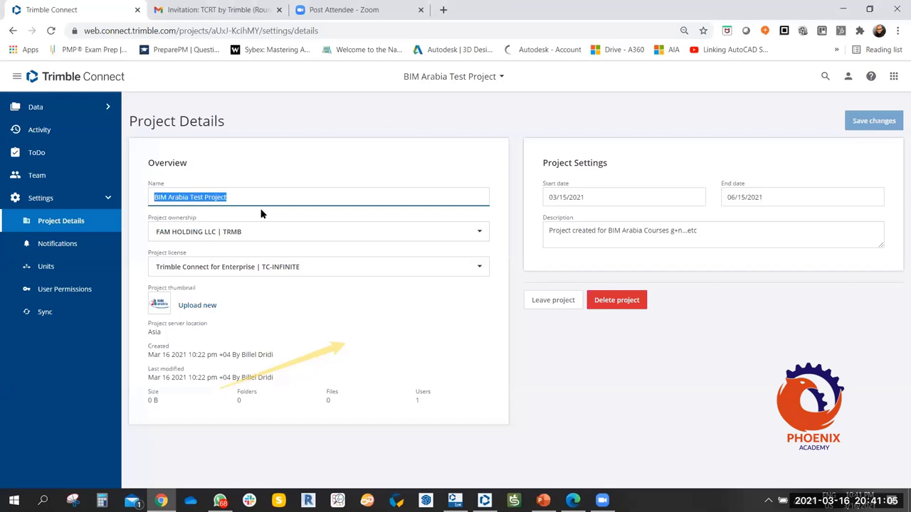
pyautogui.click(242, 196)
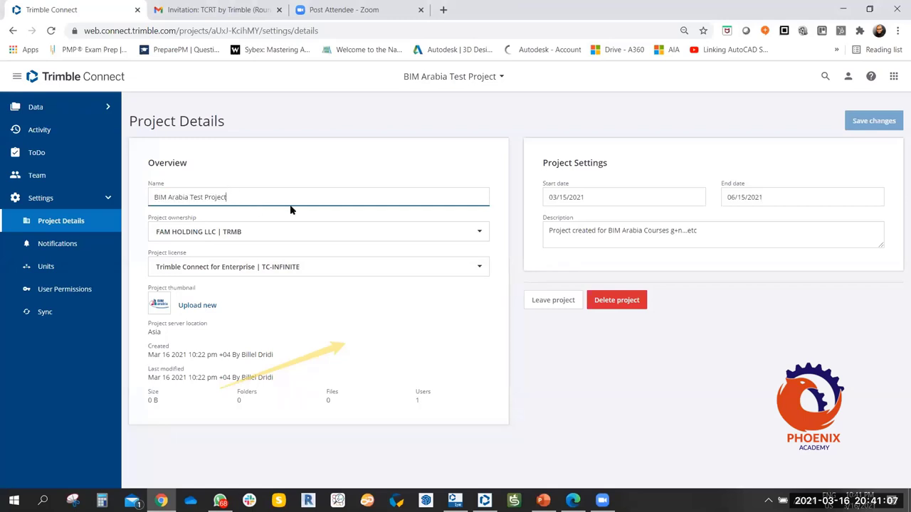
pyautogui.press('BackSpace')
pyautogui.press('BackSpace')
pyautogui.press('BackSpace')
pyautogui.press('BackSpace')
pyautogui.press('BackSpace')
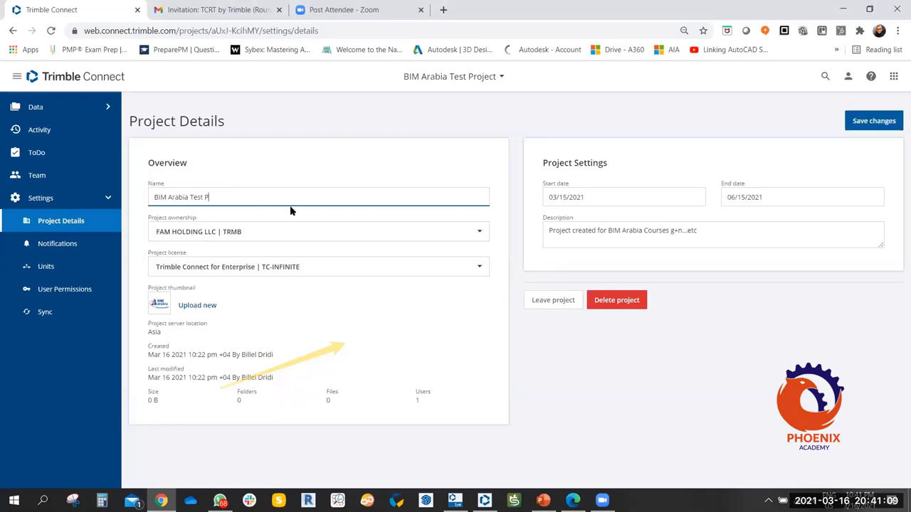
pyautogui.write('ROJECT')
pyautogui.click(874, 122)
pyautogui.click(284, 233)
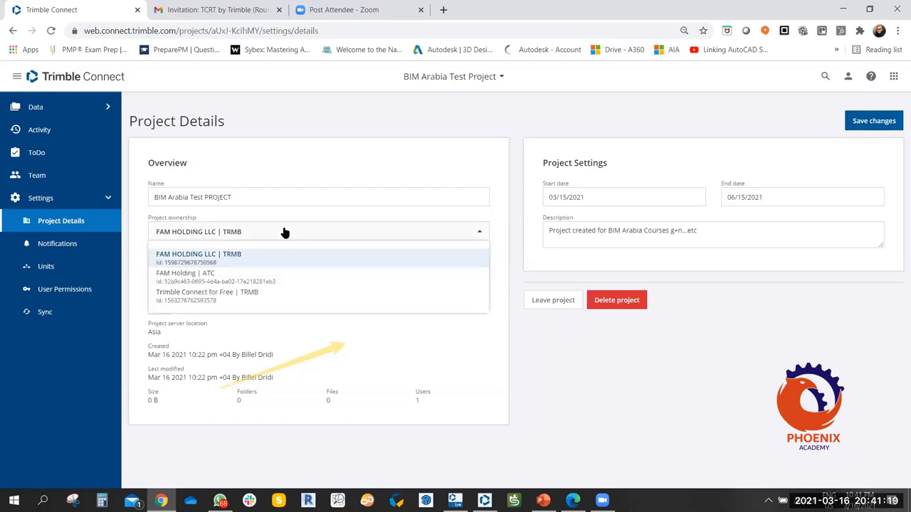
pyautogui.click(284, 232)
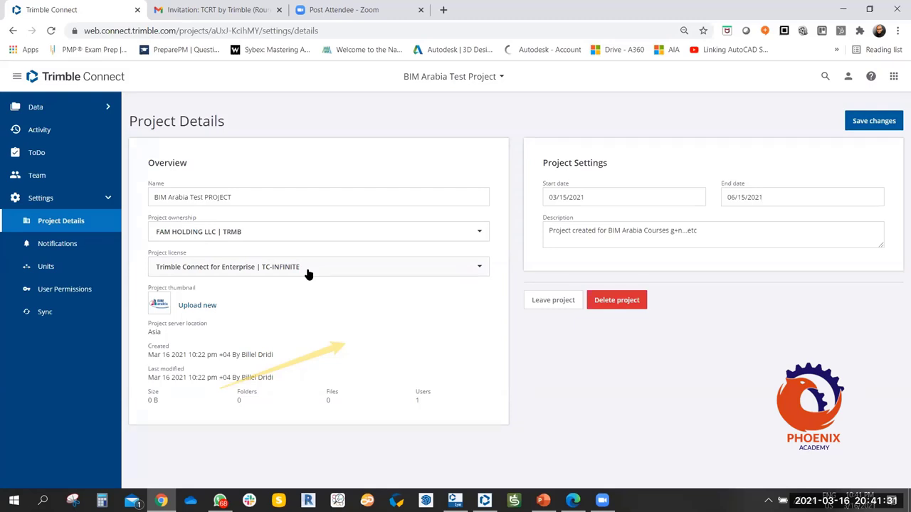
pyautogui.click(308, 275)
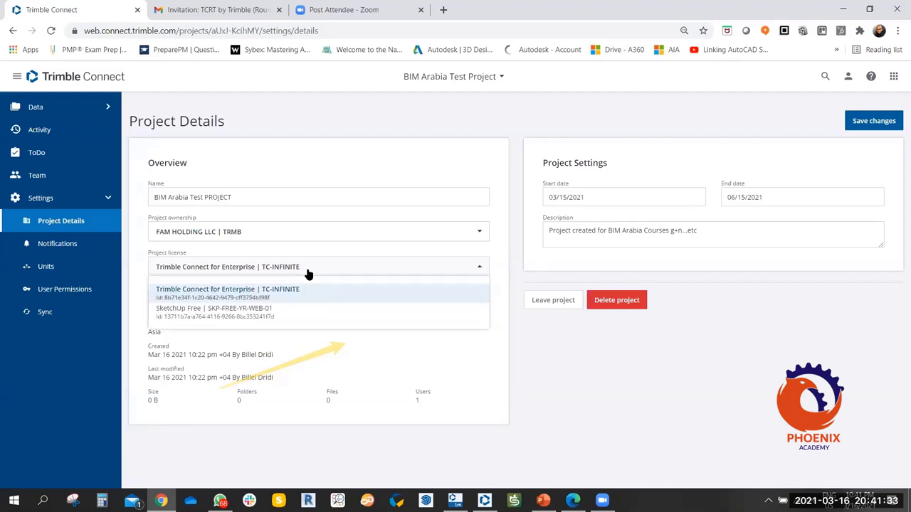
pyautogui.click(592, 368)
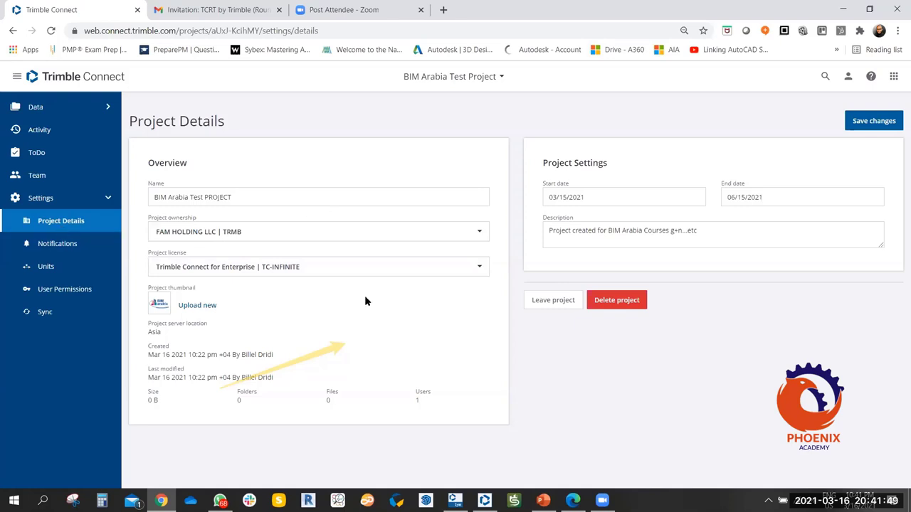
pyautogui.click(320, 273)
pyautogui.click(675, 351)
pyautogui.click(193, 309)
pyautogui.moveTo(164, 333); pyautogui.dragTo(150, 327)
pyautogui.click(224, 326)
pyautogui.moveTo(149, 354); pyautogui.dragTo(281, 360)
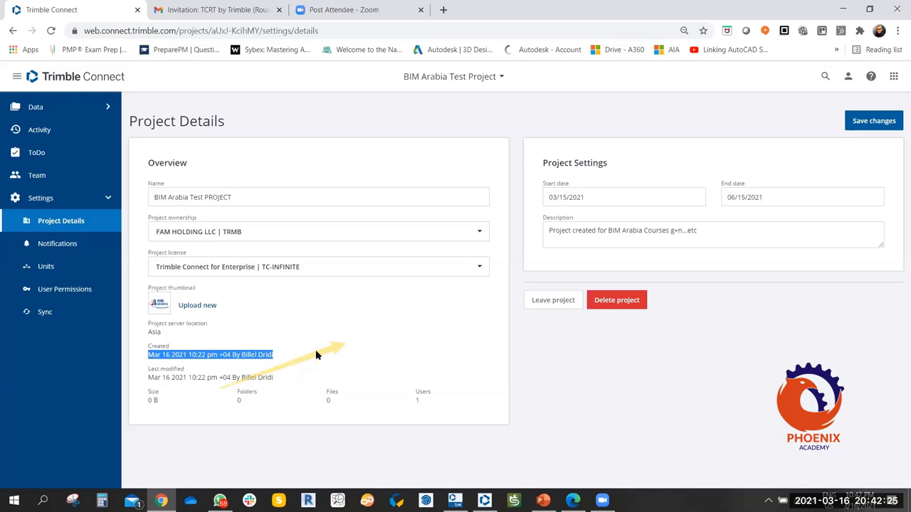
pyautogui.click(281, 351)
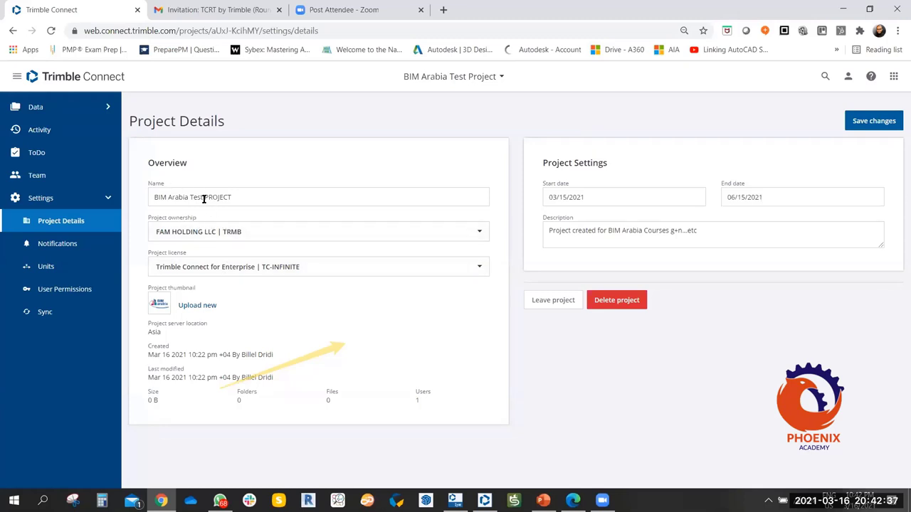
pyautogui.moveTo(204, 199); pyautogui.dragTo(231, 197)
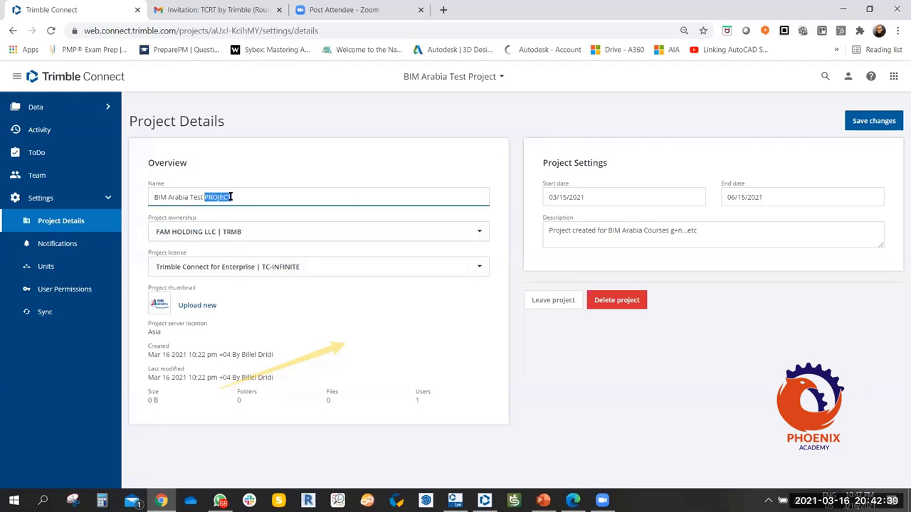
pyautogui.click(247, 197)
# Save the 'BIM Arabia Test PROJECT' name change on Project Details
pyautogui.click(874, 121)
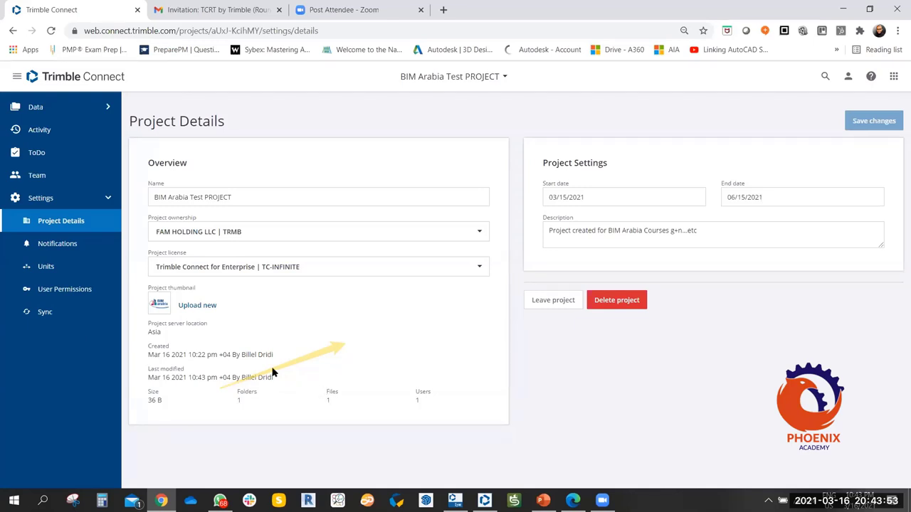
# Review the Activity log's Renamed Project entry with old and new project names
pyautogui.click(40, 131)
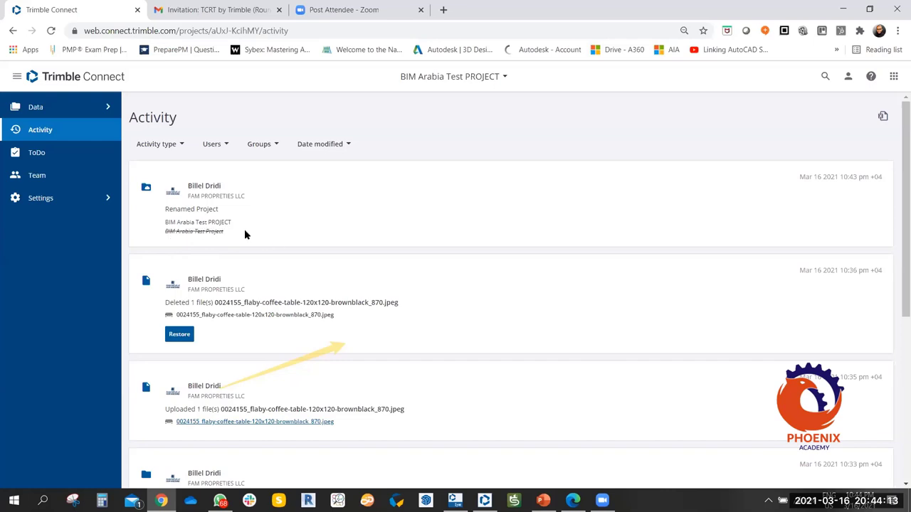
pyautogui.moveTo(232, 222)
pyautogui.mouseDown()
pyautogui.moveTo(171, 221)
pyautogui.moveTo(244, 221)
pyautogui.mouseUp()
pyautogui.click(206, 221)
pyautogui.click(166, 209)
pyautogui.moveTo(167, 210); pyautogui.dragTo(204, 209)
pyautogui.click(237, 215)
pyautogui.moveTo(218, 211); pyautogui.dragTo(166, 209)
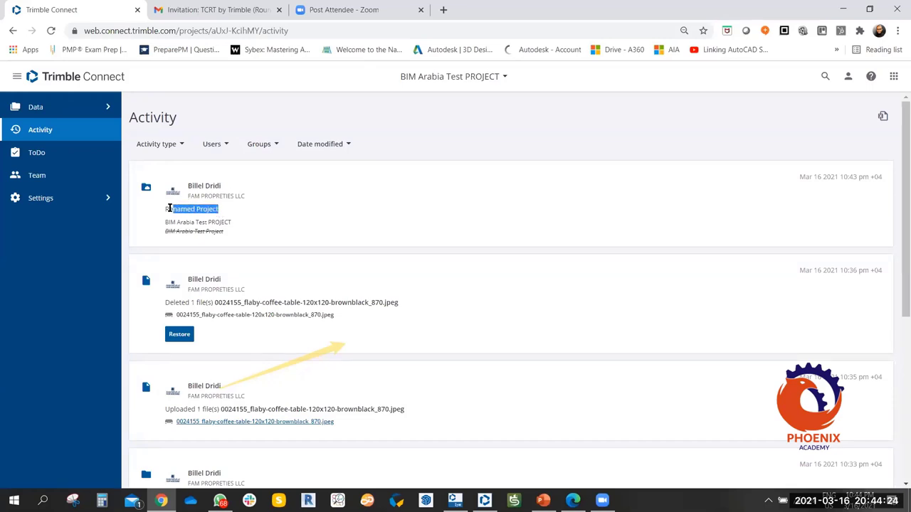
pyautogui.click(256, 213)
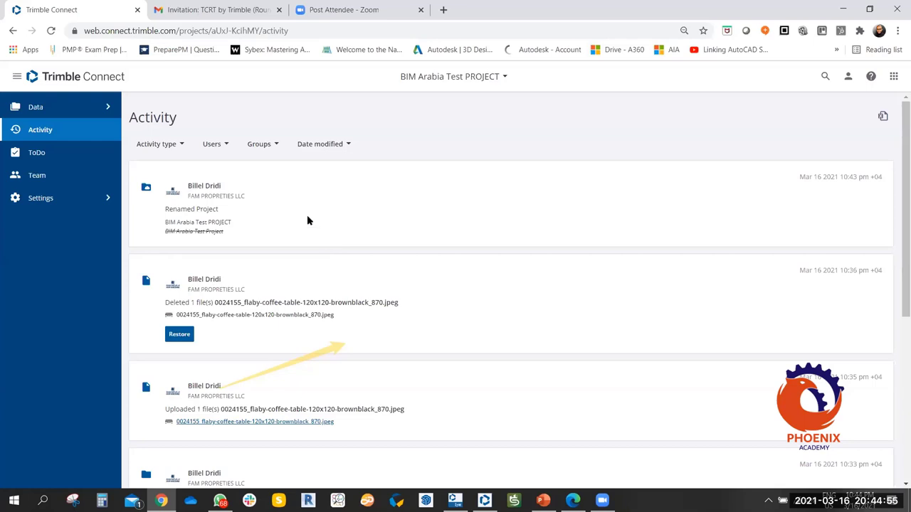
pyautogui.click(54, 130)
# Open Settings > Project Details and review the Asia server location and creation date
pyautogui.click(110, 202)
pyautogui.click(69, 220)
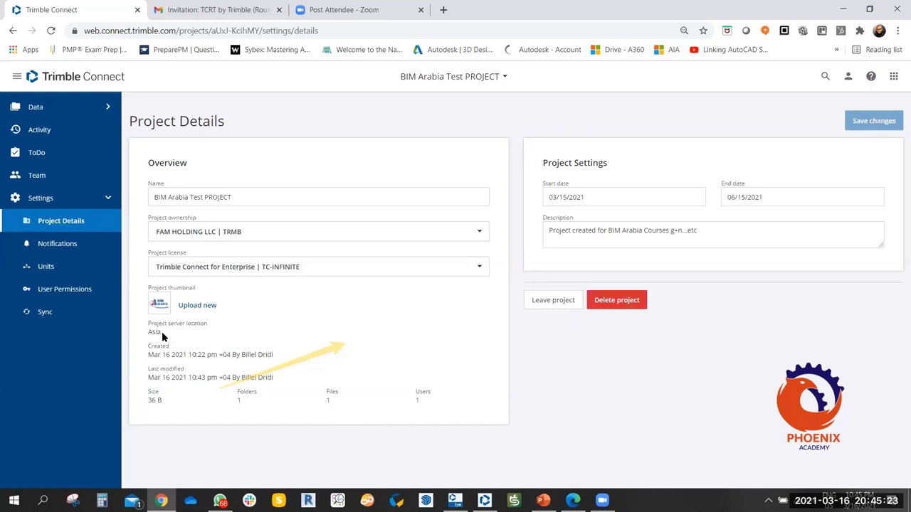
pyautogui.moveTo(162, 334); pyautogui.dragTo(155, 333)
pyautogui.moveTo(273, 354); pyautogui.dragTo(137, 352)
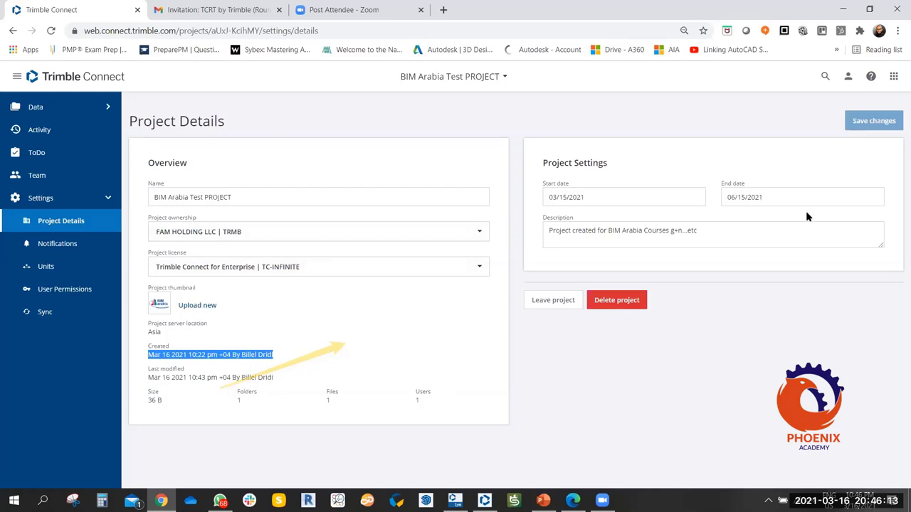
# Open the start and end date pickers, keeping the dates 03/15/2021 to 06/15/2021
pyautogui.click(603, 197)
pyautogui.click(778, 197)
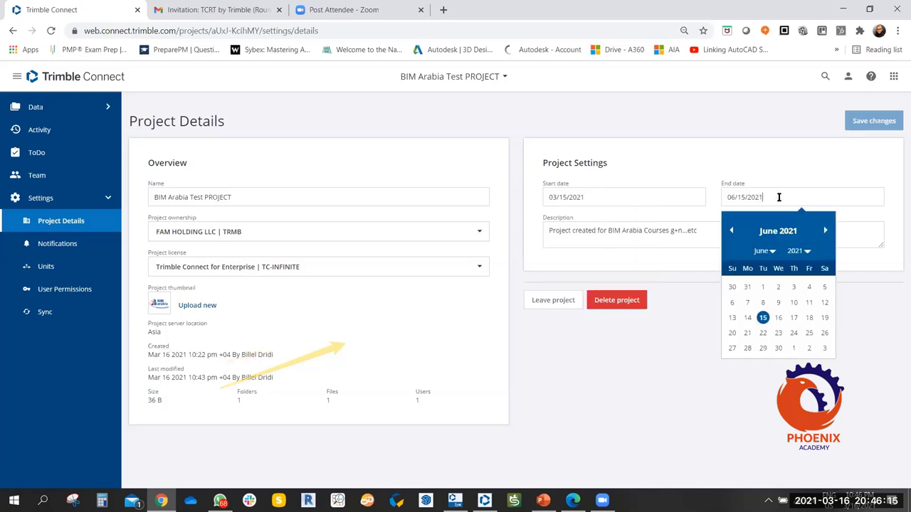
pyautogui.click(610, 199)
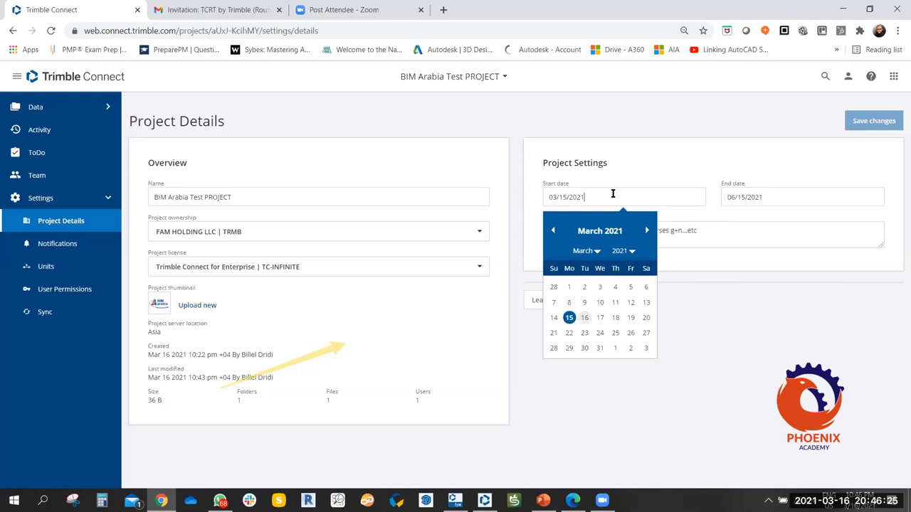
pyautogui.click(788, 203)
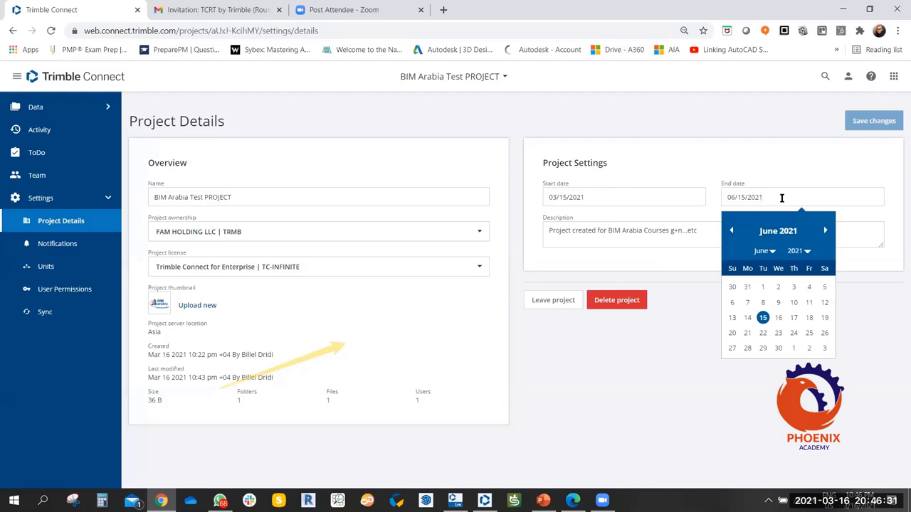
pyautogui.doubleClick(781, 198)
pyautogui.click(784, 195)
pyautogui.tripleClick(771, 197)
pyautogui.click(766, 198)
pyautogui.moveTo(765, 200); pyautogui.dragTo(705, 198)
# Close the end date calendar, select the description text, then press Delete project
pyautogui.click(788, 196)
pyautogui.click(710, 238)
pyautogui.moveTo(705, 234); pyautogui.dragTo(494, 238)
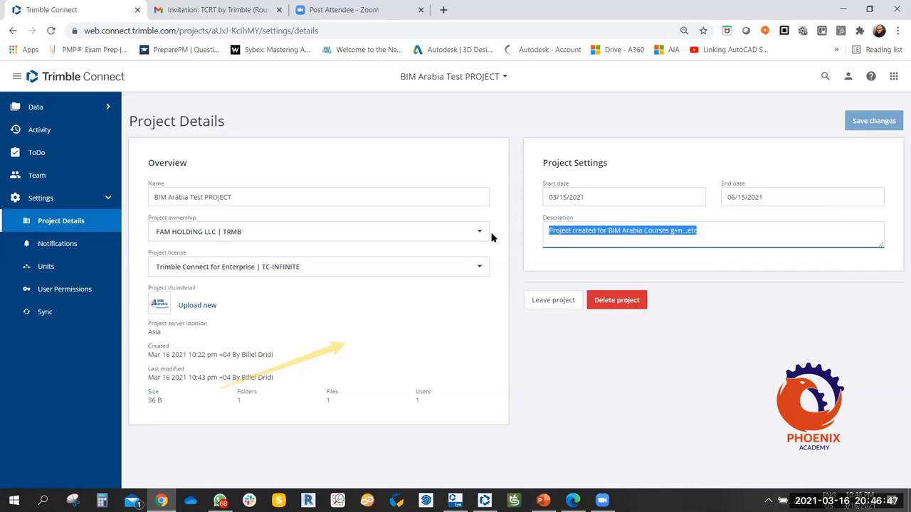
pyautogui.click(741, 231)
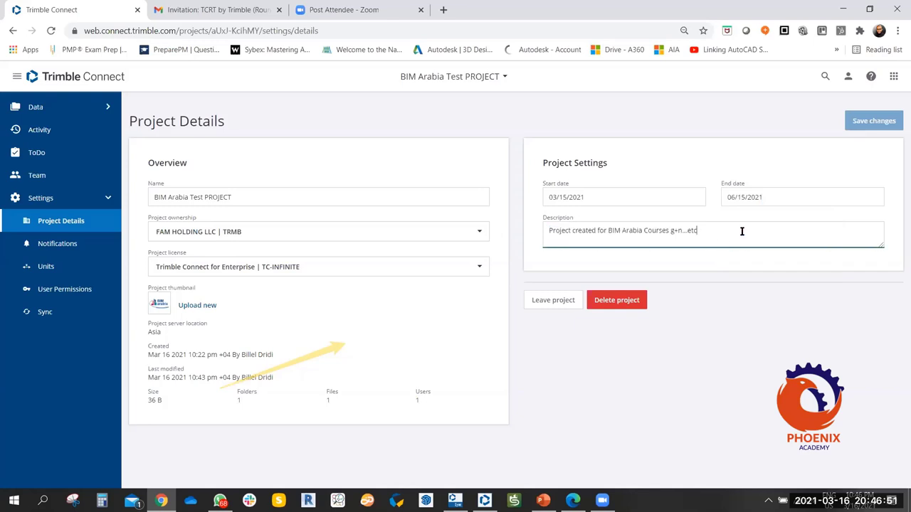
pyautogui.moveTo(730, 232); pyautogui.dragTo(466, 240)
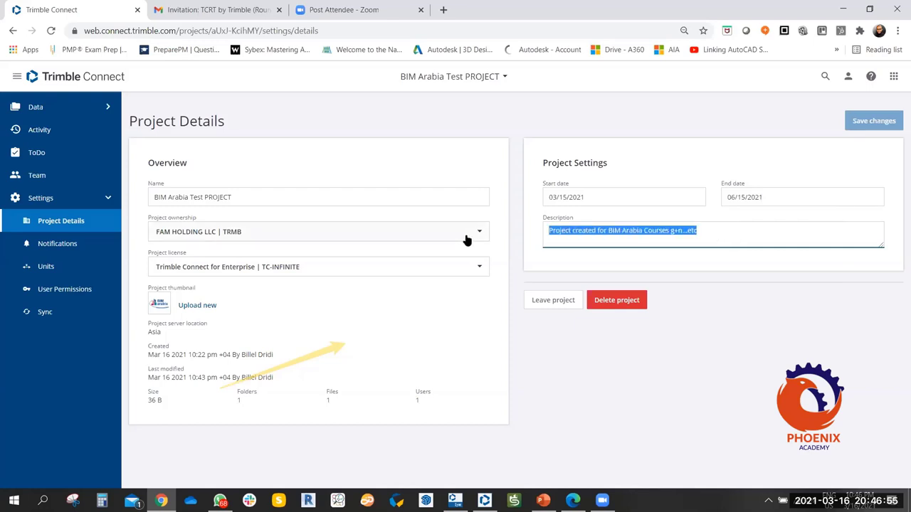
pyautogui.click(875, 118)
pyautogui.click(629, 306)
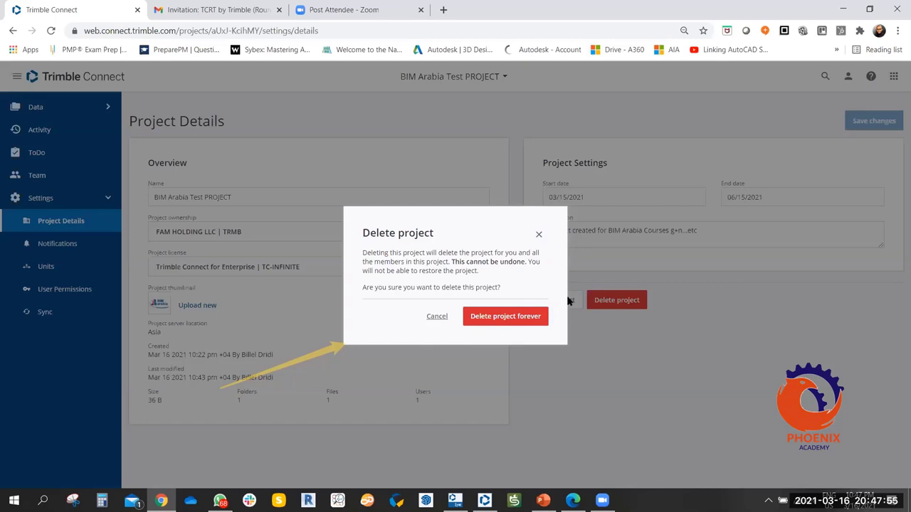
# Cancel the project deletion so BIM Arabia Test PROJECT stays intact
pyautogui.click(539, 236)
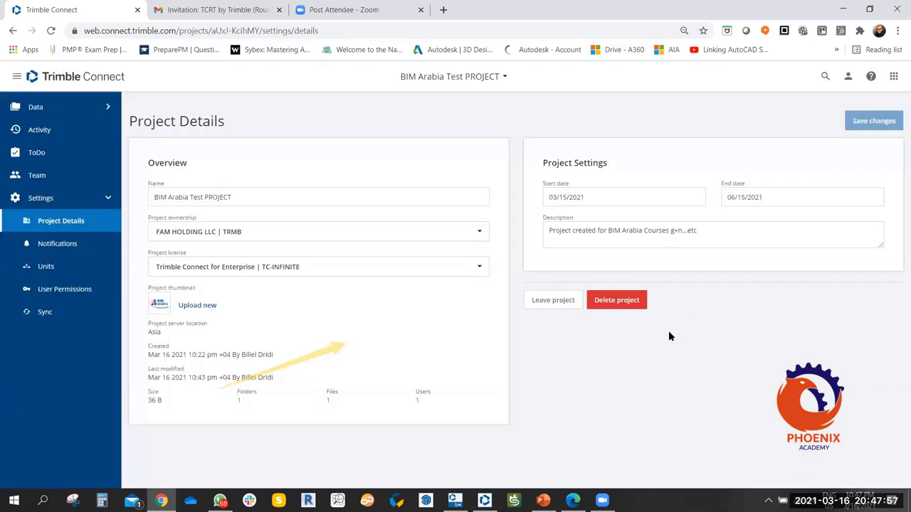
pyautogui.click(560, 302)
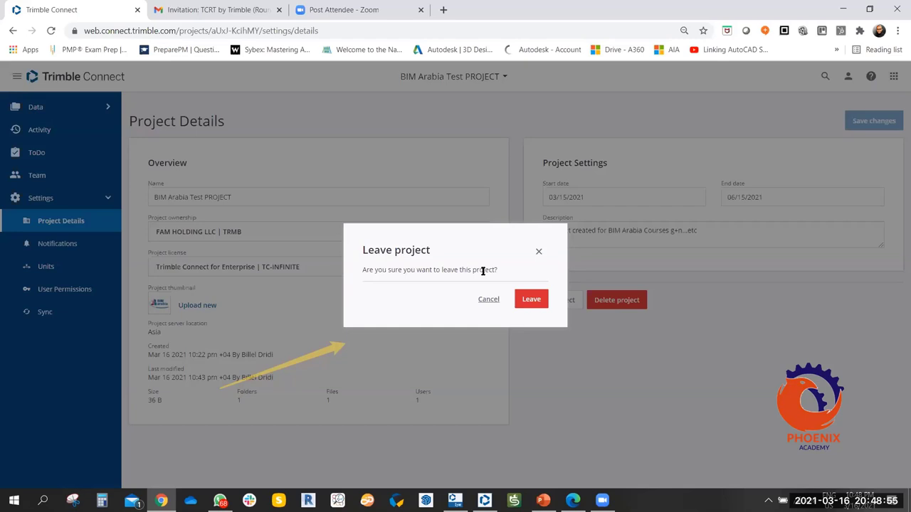
pyautogui.click(538, 252)
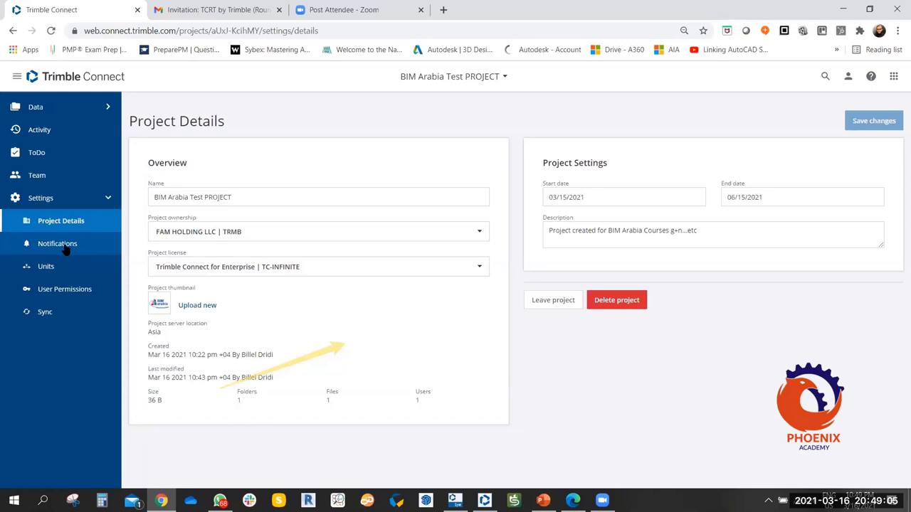
# Open the project's Units settings showing Metric, Millimeter, Sq Meter, C Meter, Tonne and Degrees
pyautogui.click(44, 266)
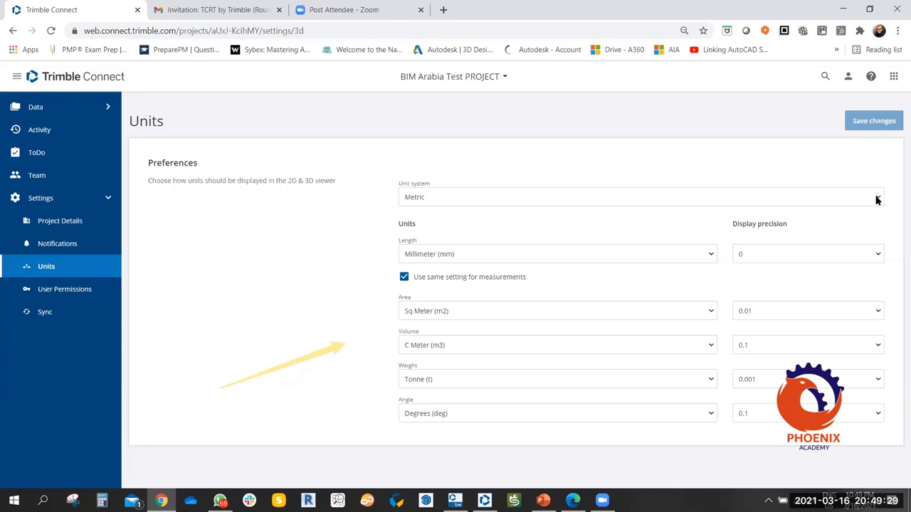
# Keep the Metric unit system and Millimeter length, with length display precision 0.01
pyautogui.click(878, 199)
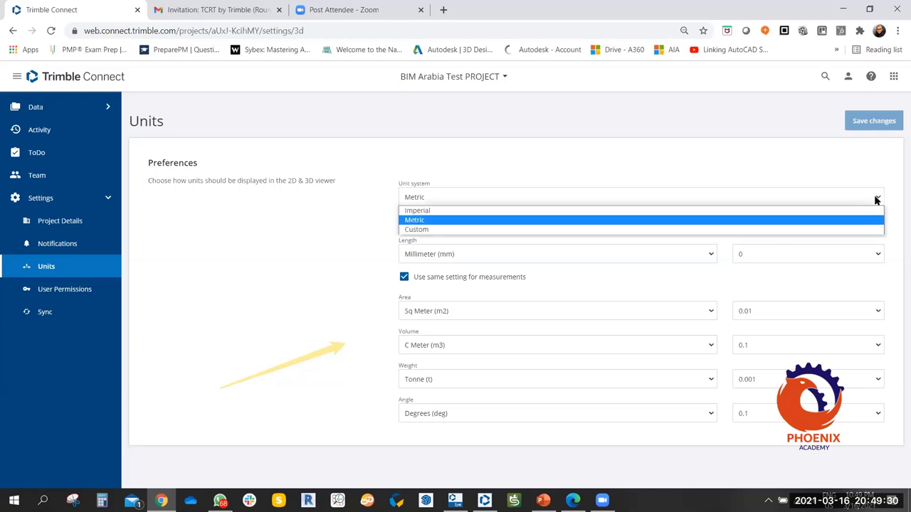
pyautogui.click(410, 229)
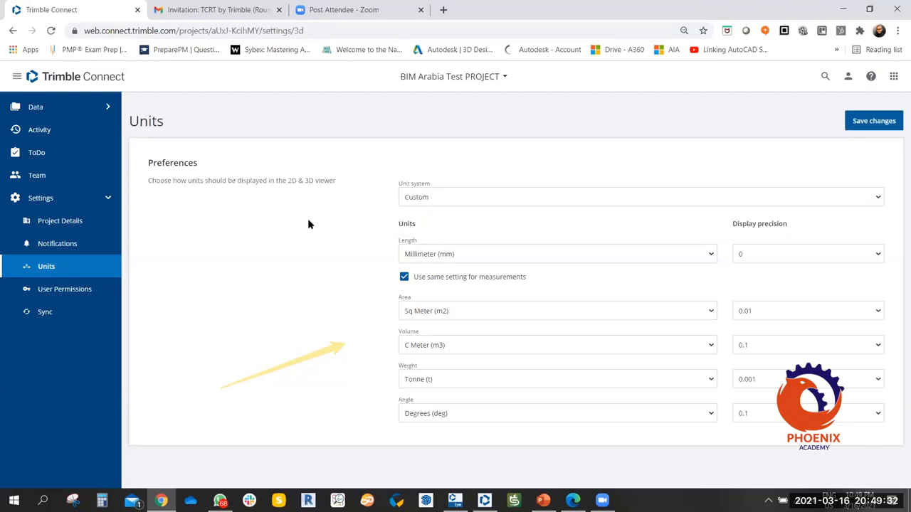
pyautogui.click(852, 200)
pyautogui.click(480, 222)
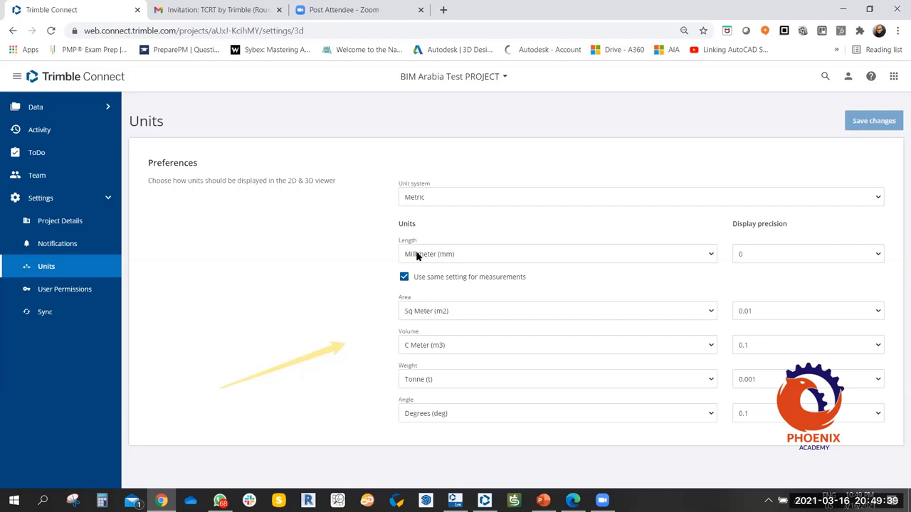
pyautogui.click(555, 254)
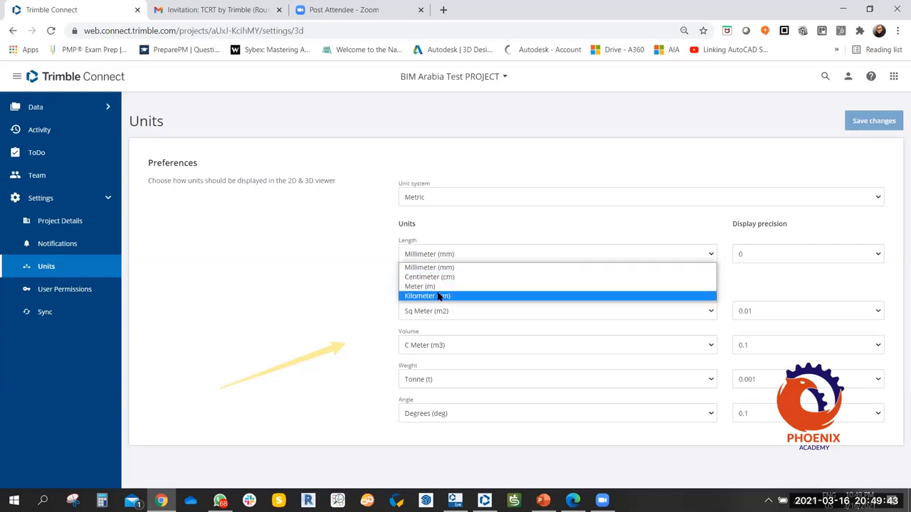
pyautogui.click(336, 271)
pyautogui.click(776, 250)
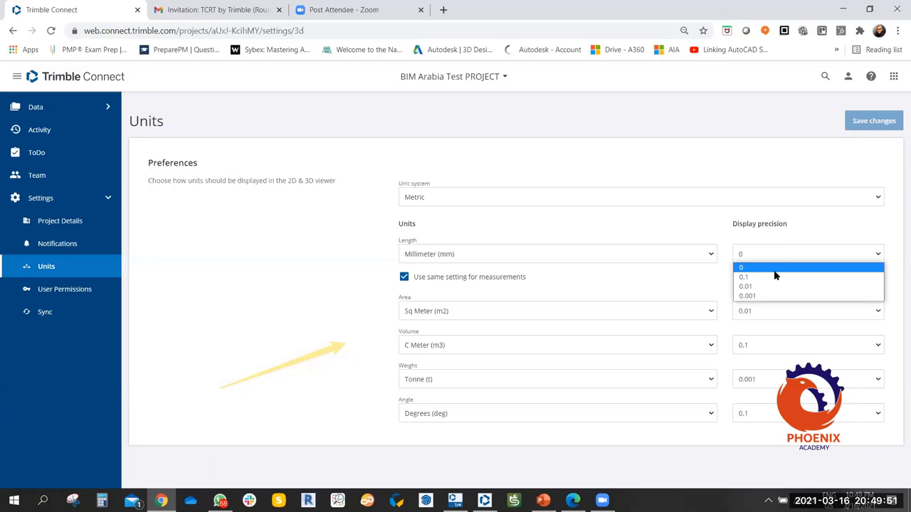
pyautogui.click(759, 286)
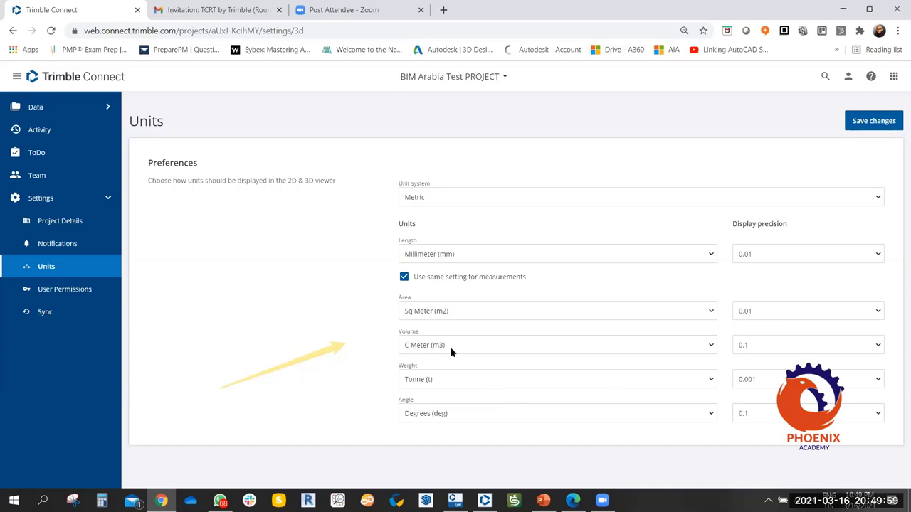
# Set volume and angle display precision to 0.01, keeping Degrees, and save the units
pyautogui.click(788, 347)
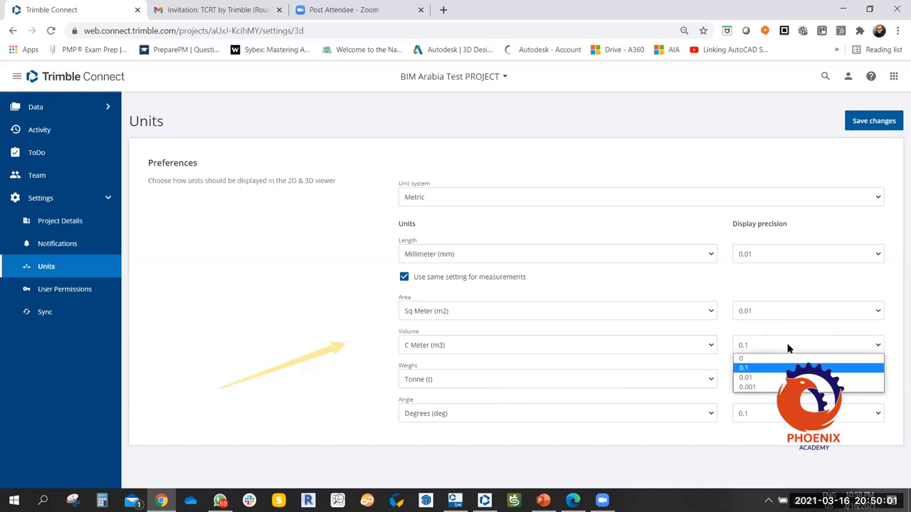
pyautogui.click(748, 383)
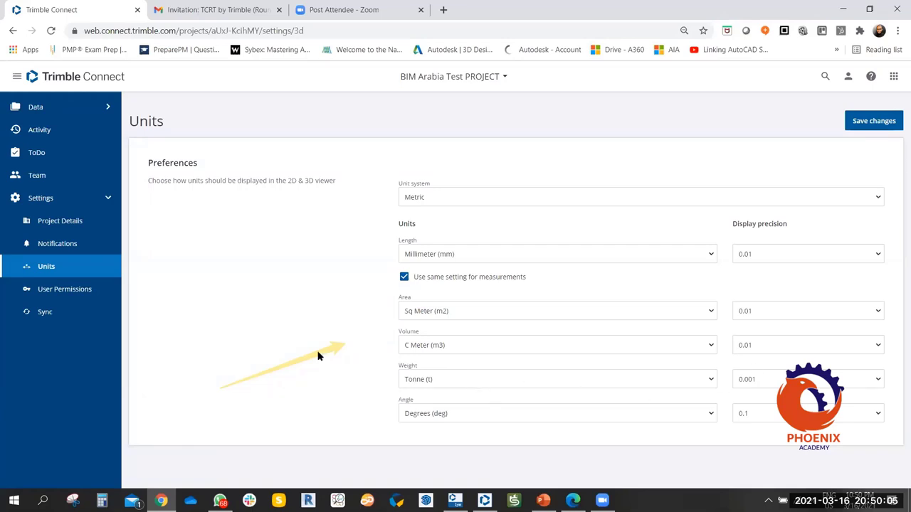
pyautogui.click(471, 415)
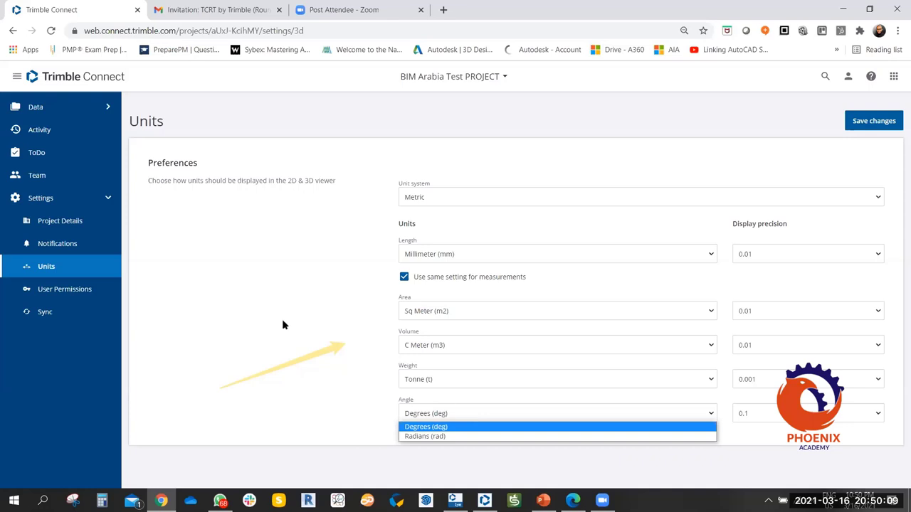
pyautogui.click(297, 295)
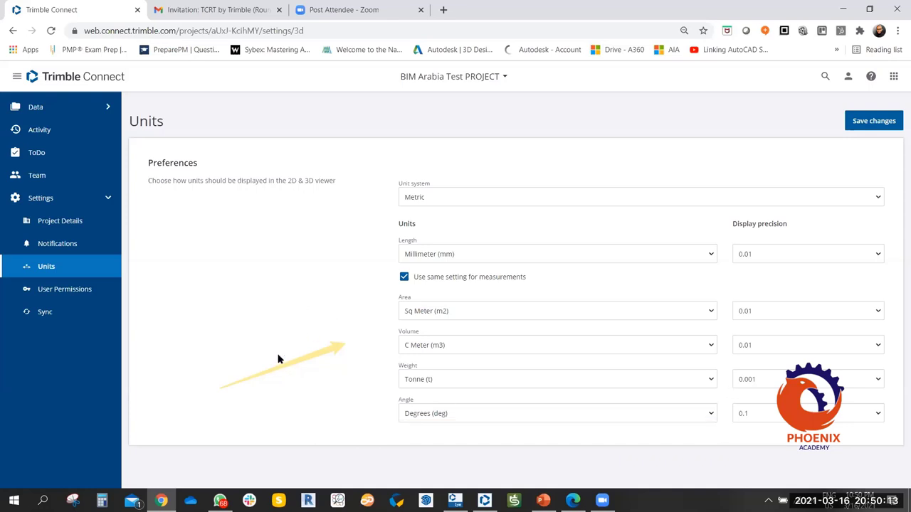
pyautogui.click(754, 411)
pyautogui.click(757, 441)
pyautogui.click(874, 121)
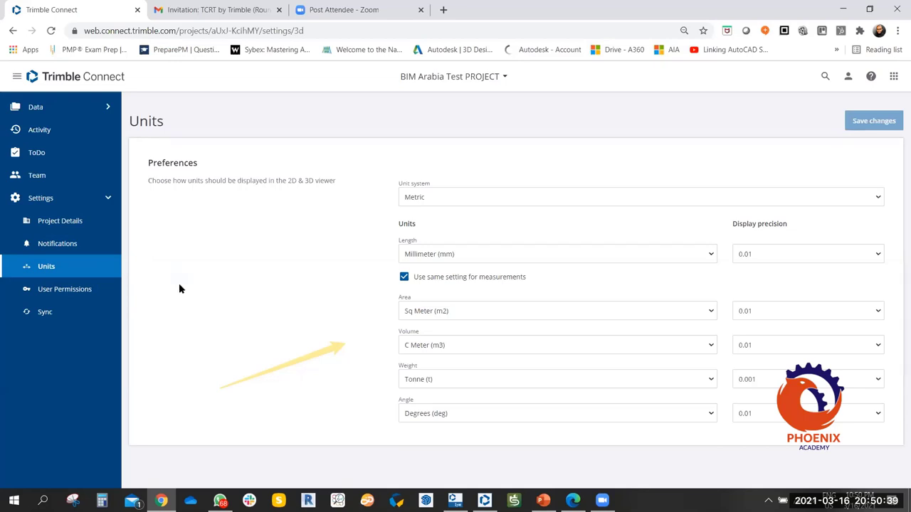
pyautogui.click(66, 243)
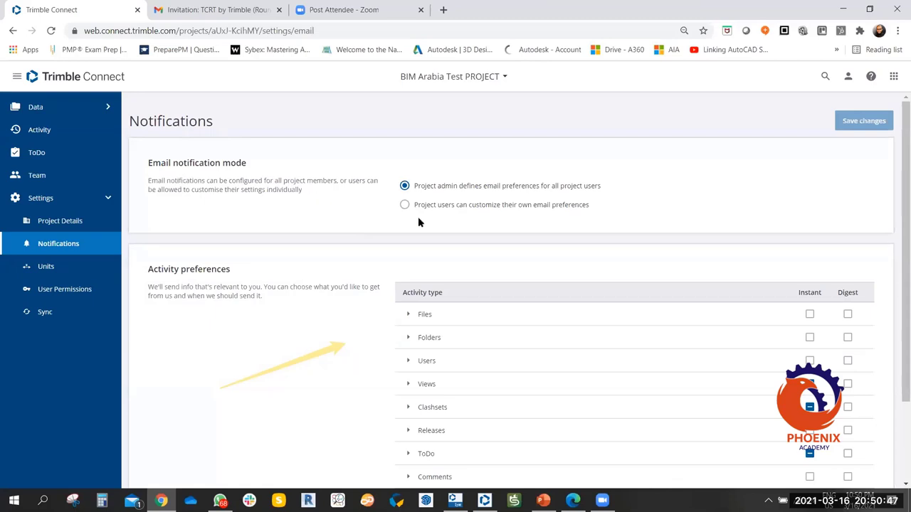
# Scroll through the Notifications activity preferences table to review the Instant and Digest options
pyautogui.scroll(-2, 224, 235)
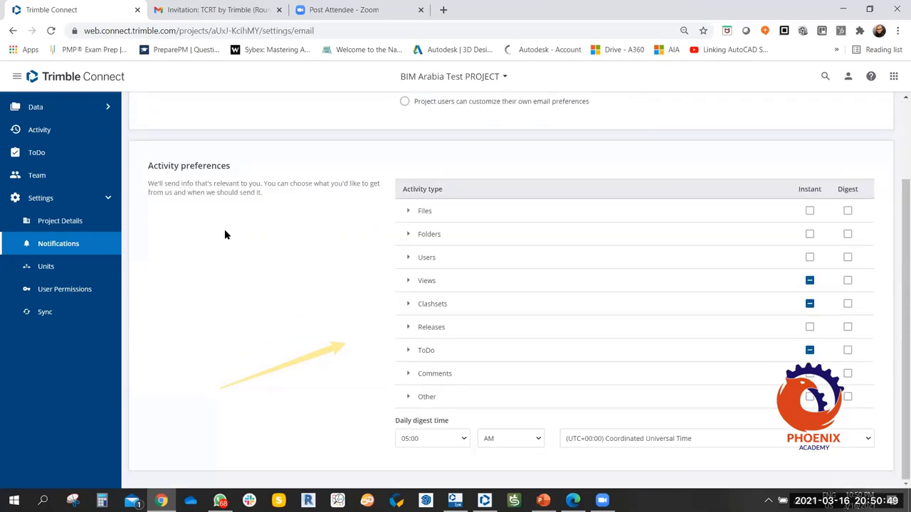
pyautogui.scroll(2, 313, 245)
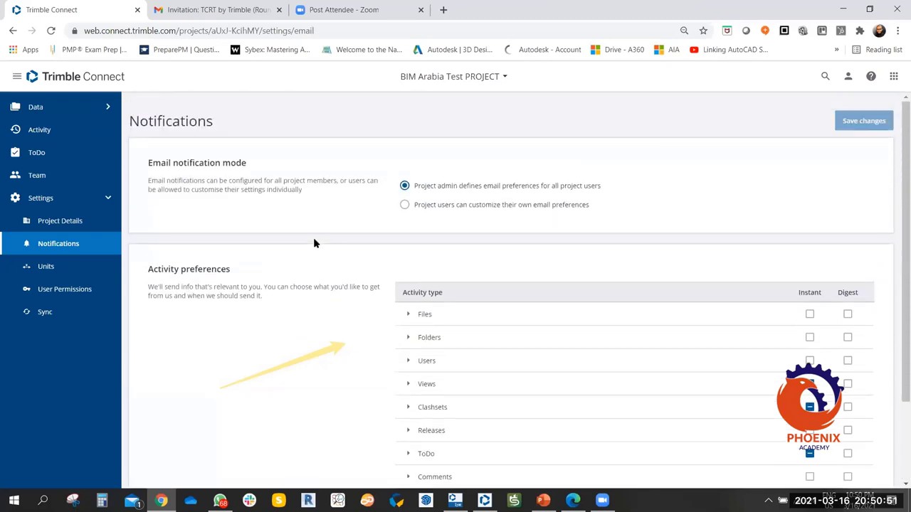
pyautogui.scroll(-3, 316, 245)
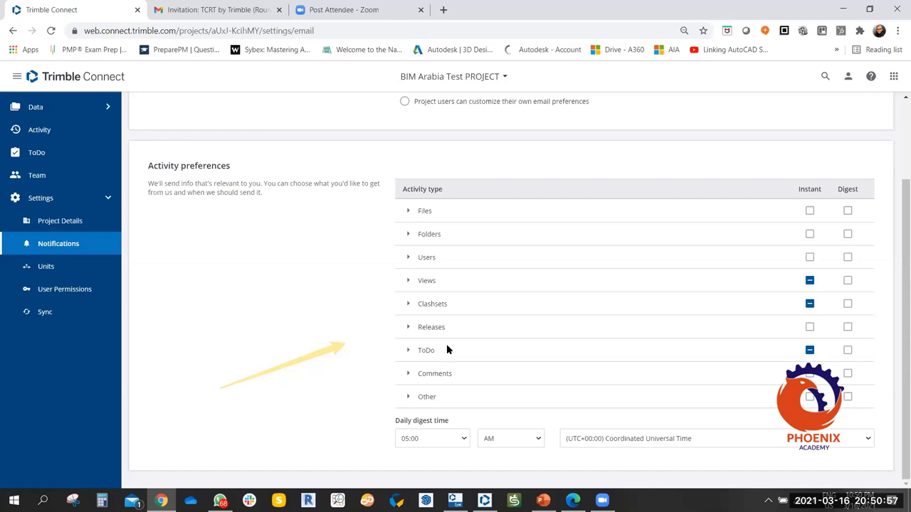
pyautogui.scroll(2, 234, 315)
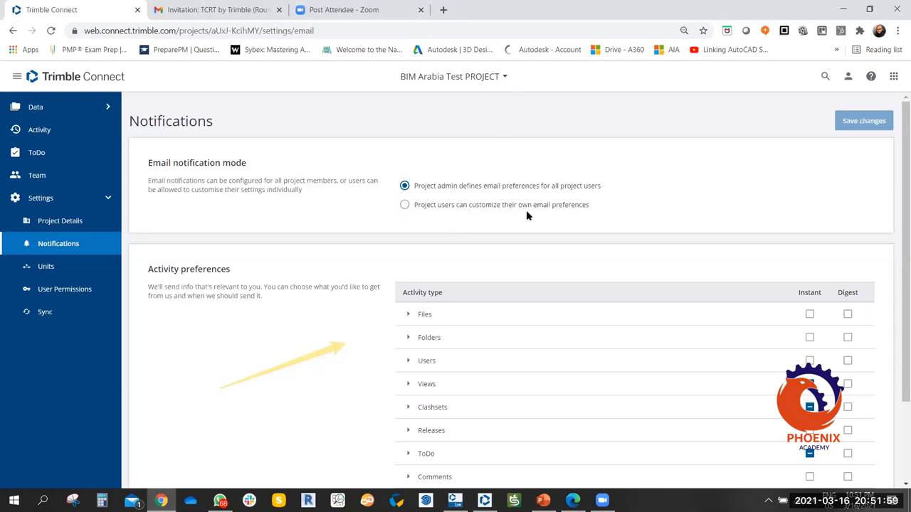
# Select 'Project admin defines email preferences for all project users' for email notifications
pyautogui.click(404, 205)
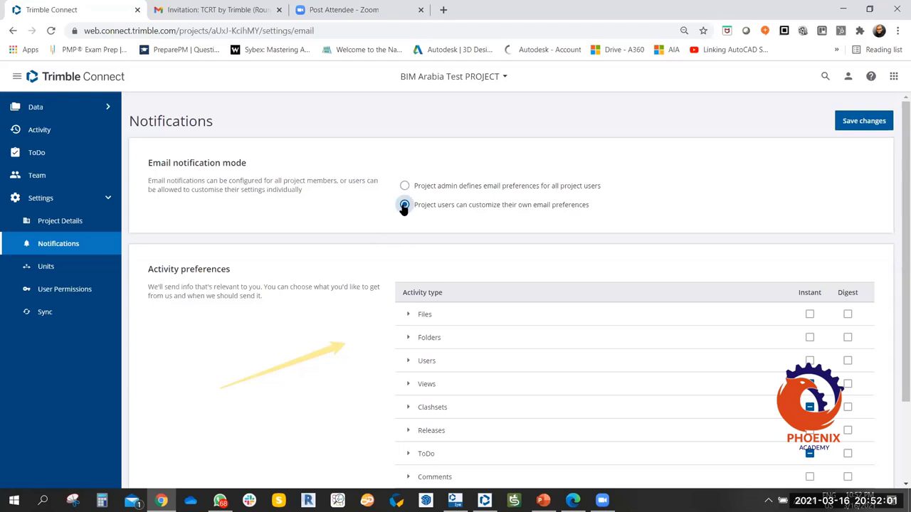
pyautogui.click(404, 185)
pyautogui.click(404, 205)
pyautogui.scroll(-1, 264, 297)
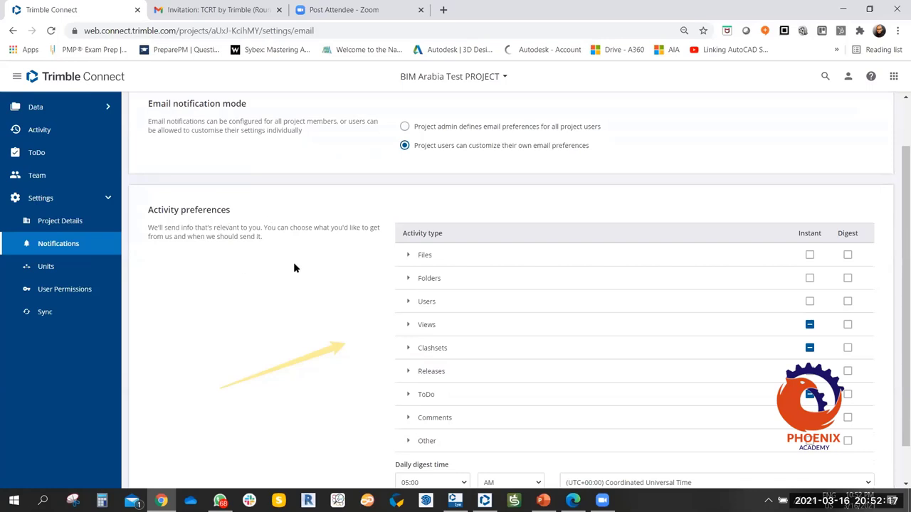
pyautogui.scroll(1, 327, 268)
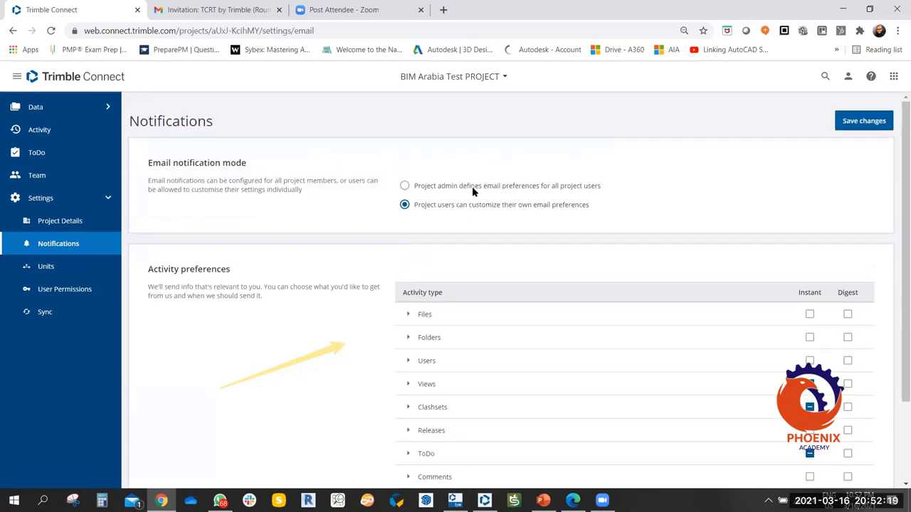
pyautogui.click(404, 185)
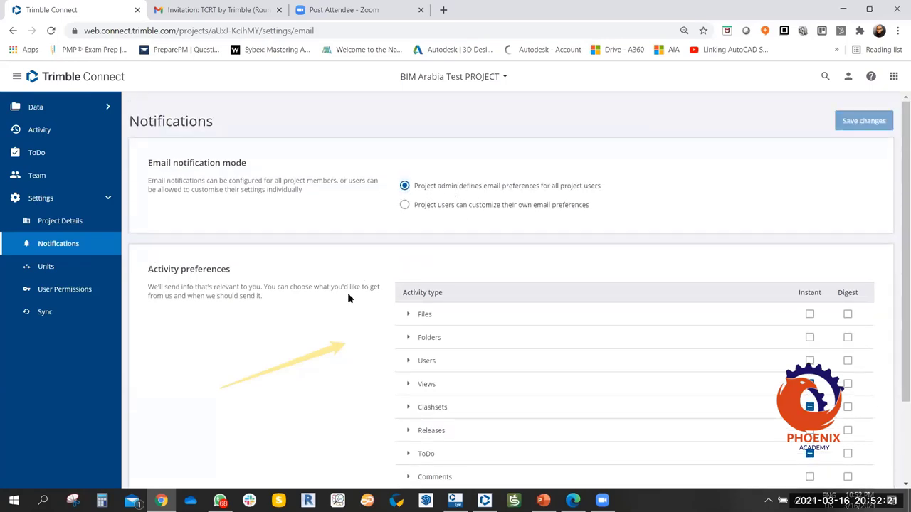
pyautogui.scroll(-2, 279, 284)
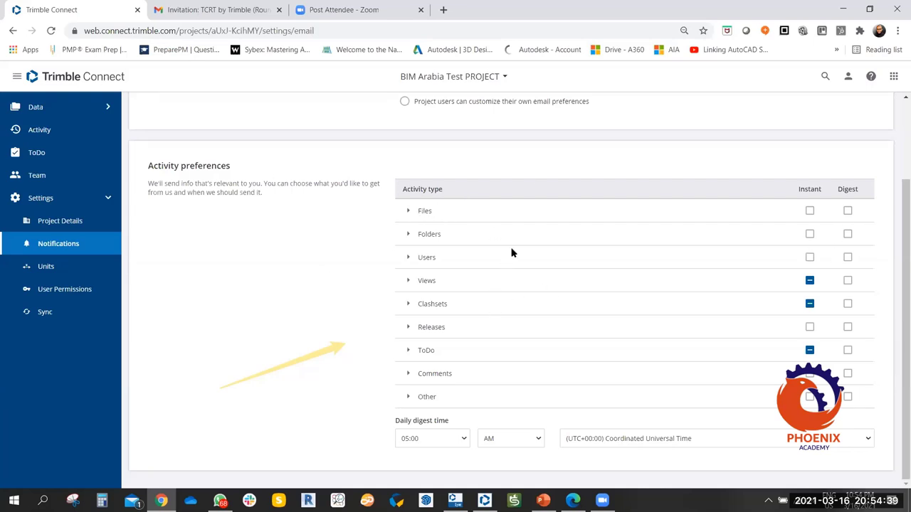
pyautogui.click(411, 212)
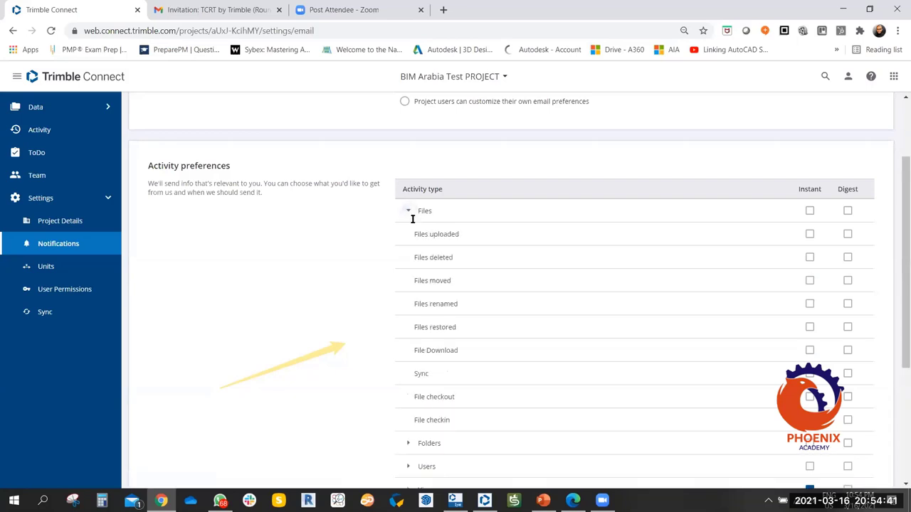
pyautogui.scroll(-3, 363, 249)
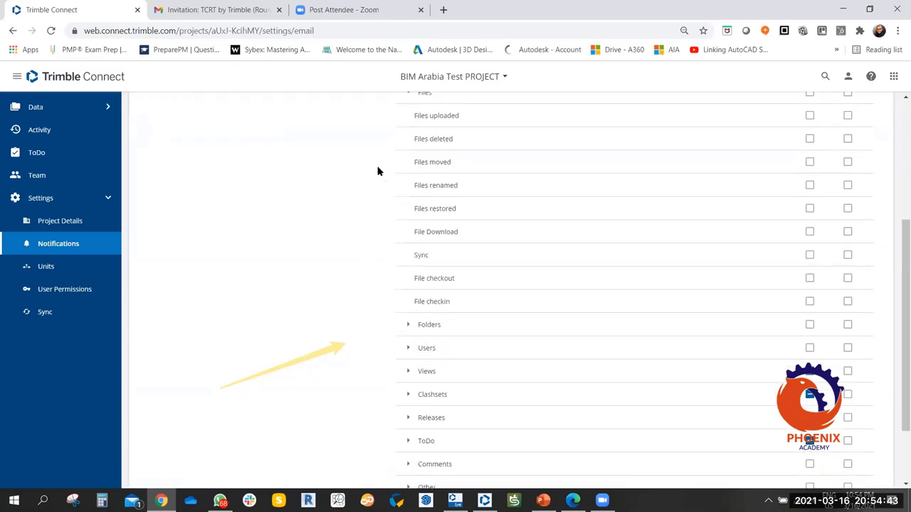
pyautogui.scroll(2, 377, 171)
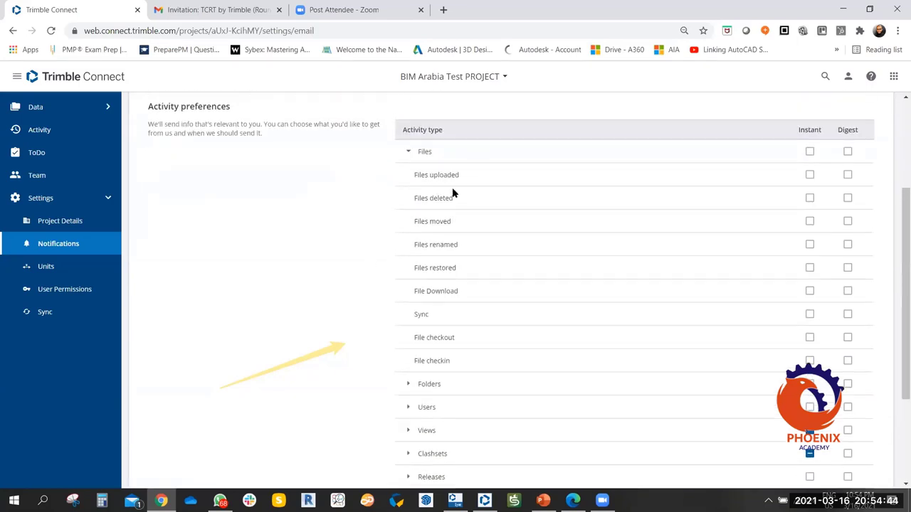
pyautogui.click(810, 175)
pyautogui.click(846, 174)
pyautogui.click(809, 174)
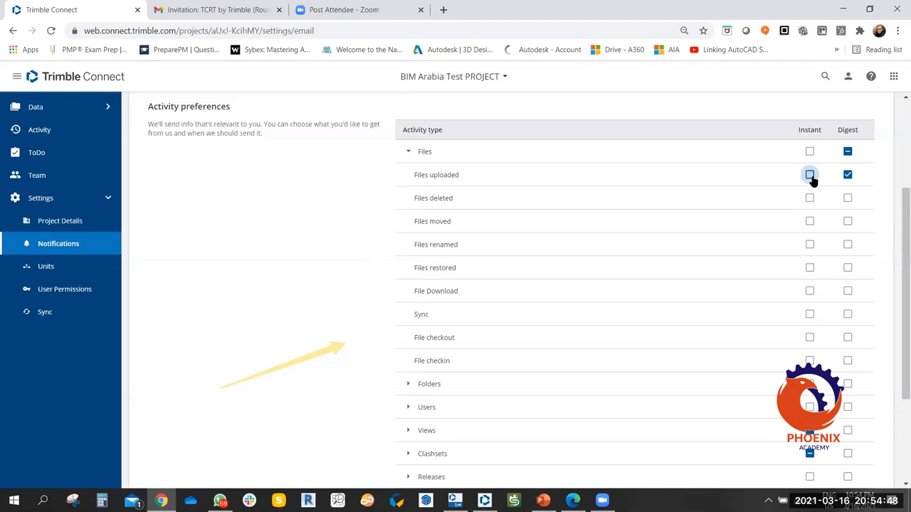
pyautogui.click(847, 174)
# Collapse Files, expand and fold Folders, then expand Files again in activity preferences
pyautogui.click(410, 152)
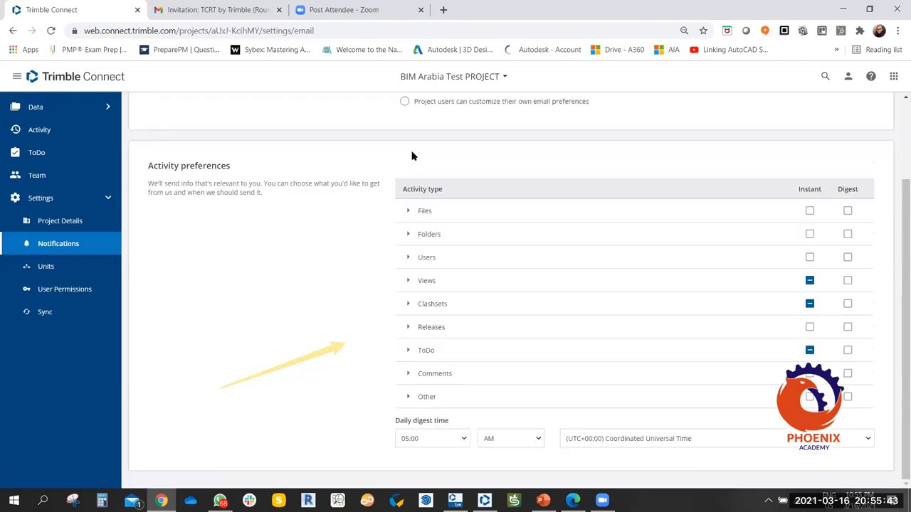
pyautogui.click(405, 236)
pyautogui.scroll(-1, 342, 253)
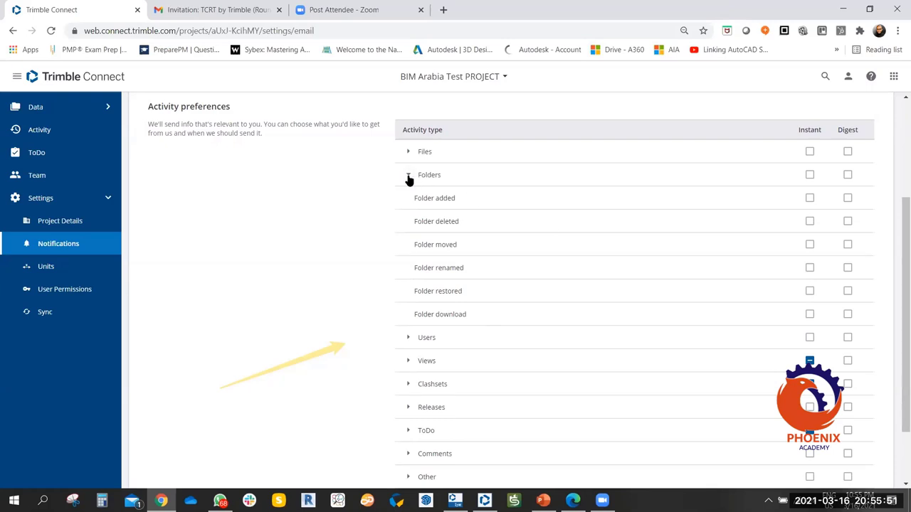
pyautogui.click(408, 174)
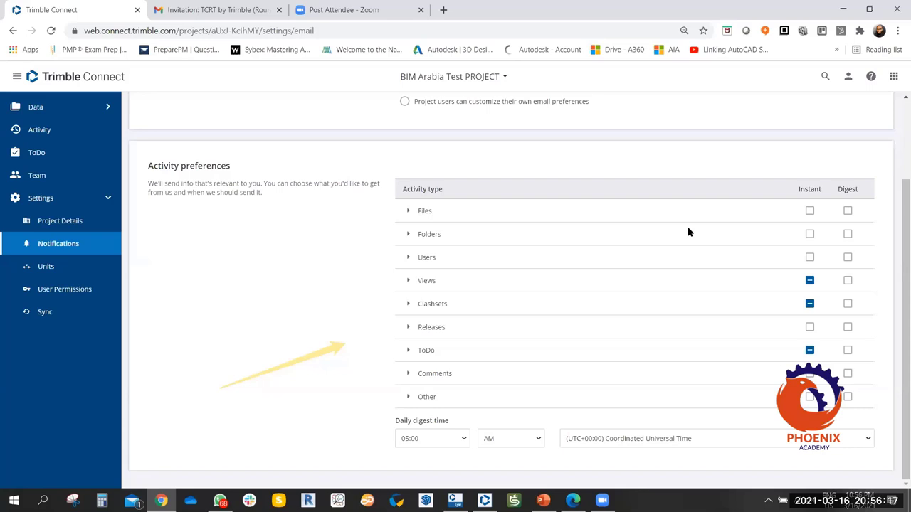
pyautogui.click(403, 211)
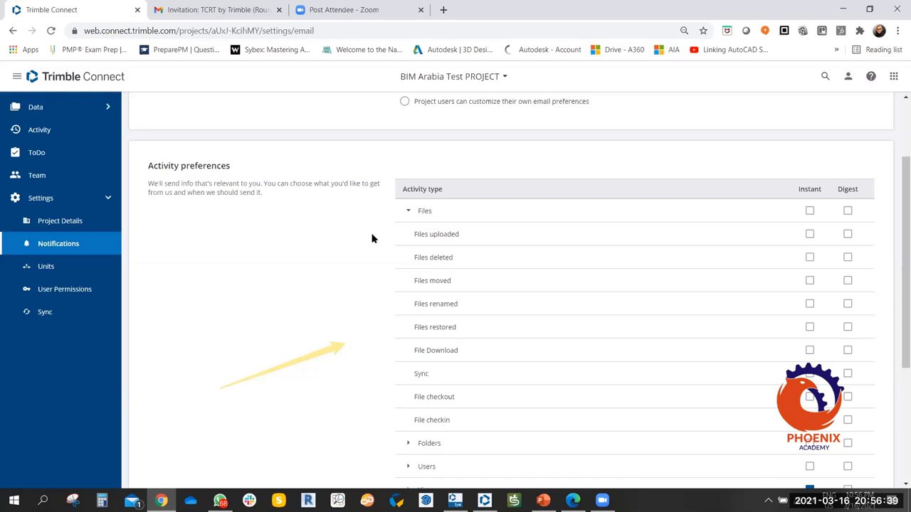
# Fold Files and expand Users to show invited, removed, left and joined events
pyautogui.click(407, 211)
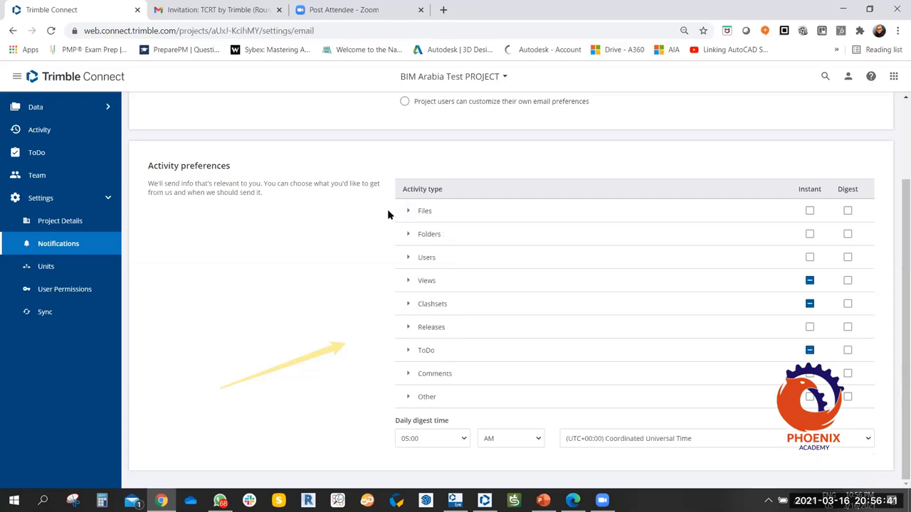
pyautogui.click(408, 212)
pyautogui.click(407, 212)
pyautogui.click(407, 258)
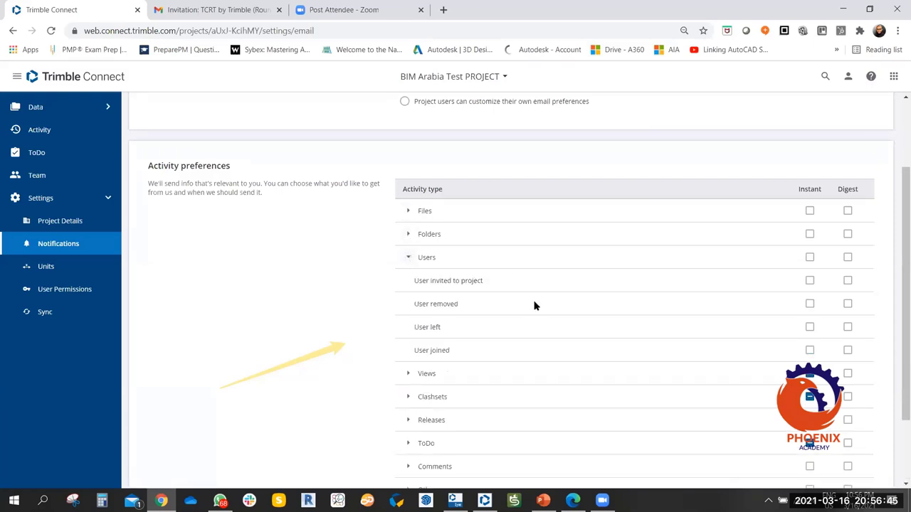
pyautogui.scroll(-1, 409, 332)
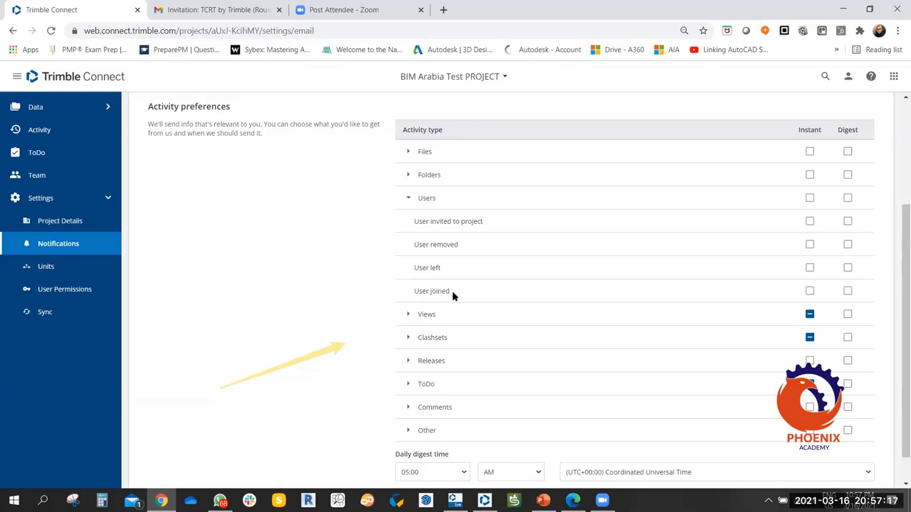
# Browse the Users, Clashsets and Comments activity events, collapsing each afterwards
pyautogui.click(410, 198)
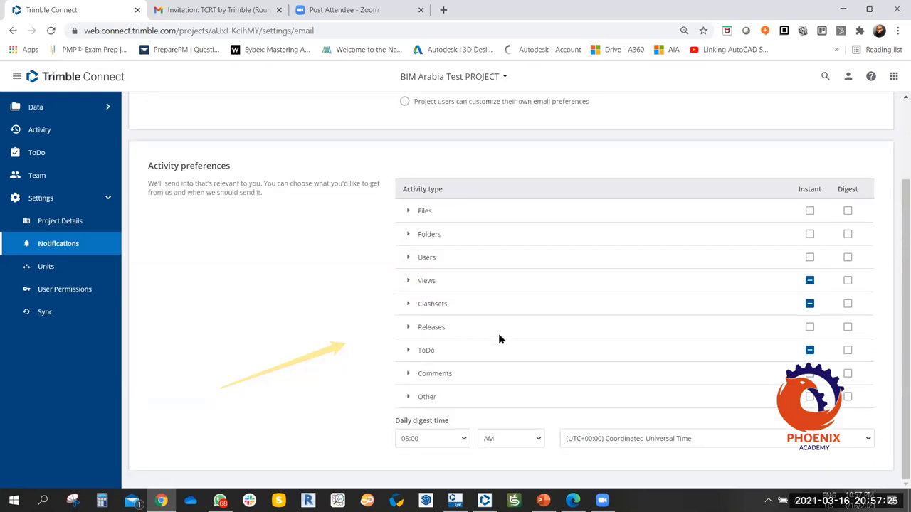
pyautogui.click(408, 305)
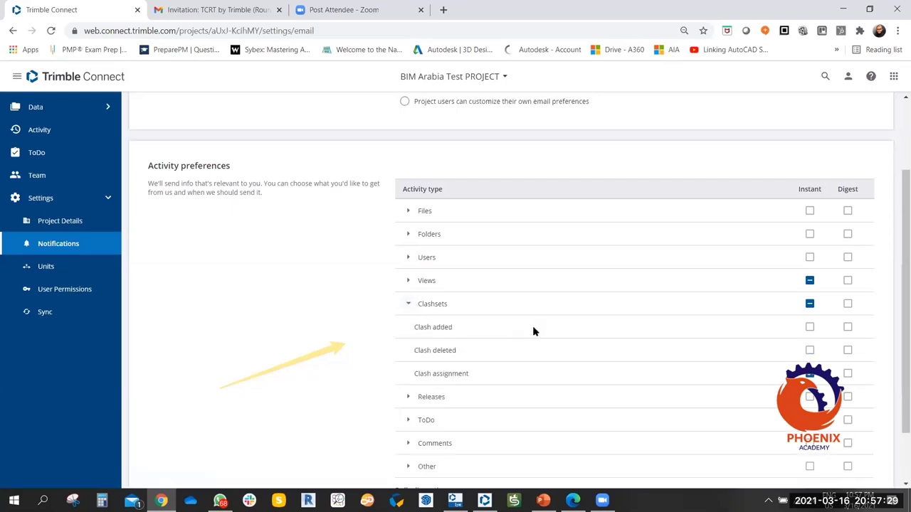
pyautogui.click(407, 304)
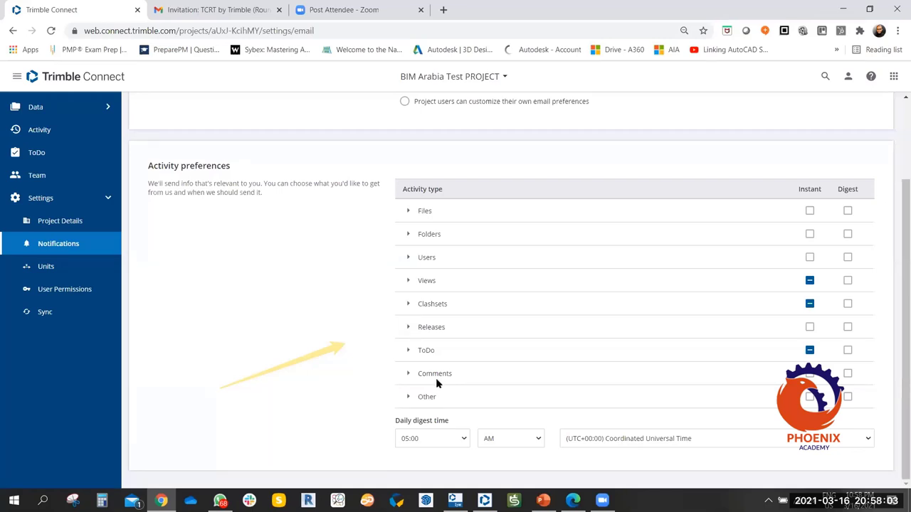
pyautogui.click(408, 374)
pyautogui.scroll(-1, 446, 303)
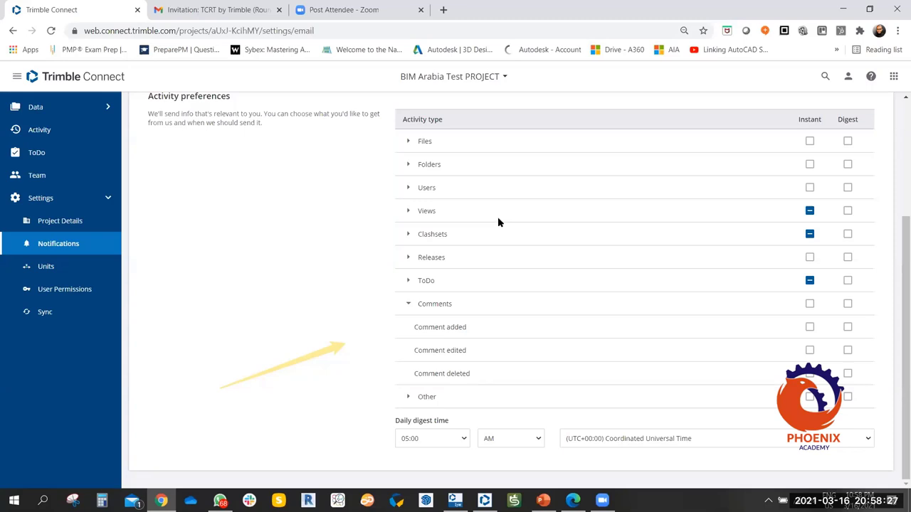
pyautogui.click(407, 304)
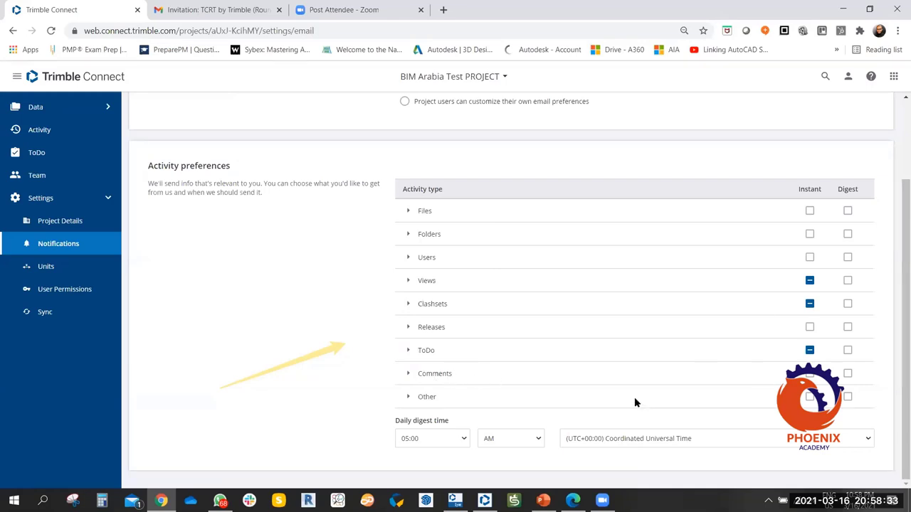
# Enable Instant emails for Project renamed under Other and save the notification settings
pyautogui.click(408, 396)
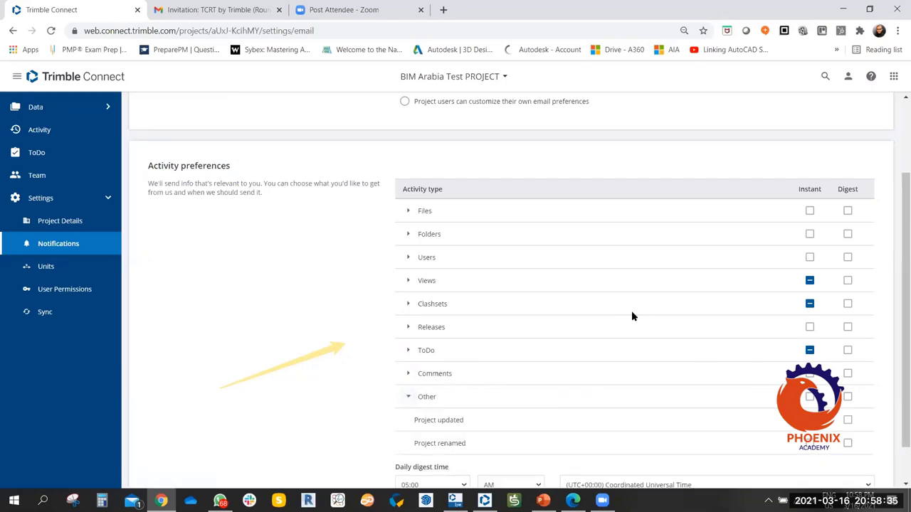
pyautogui.scroll(-1, 631, 315)
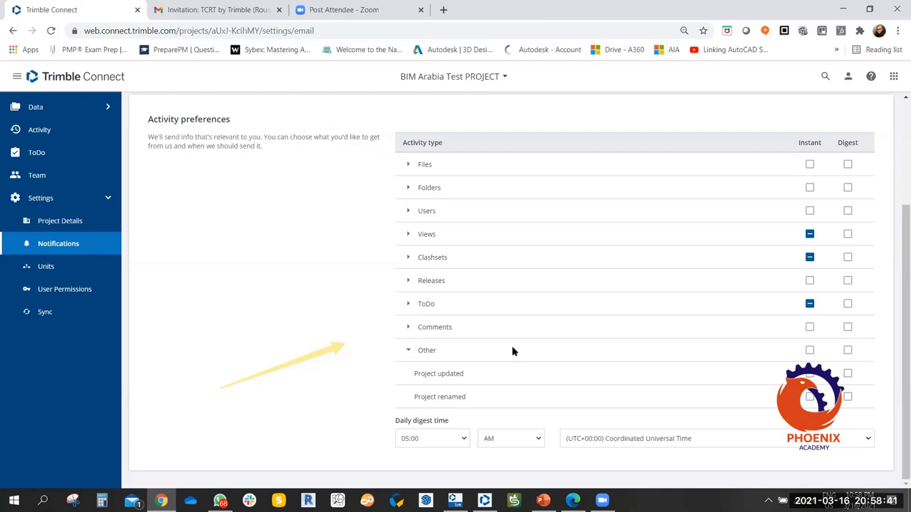
pyautogui.click(809, 396)
pyautogui.scroll(3, 706, 309)
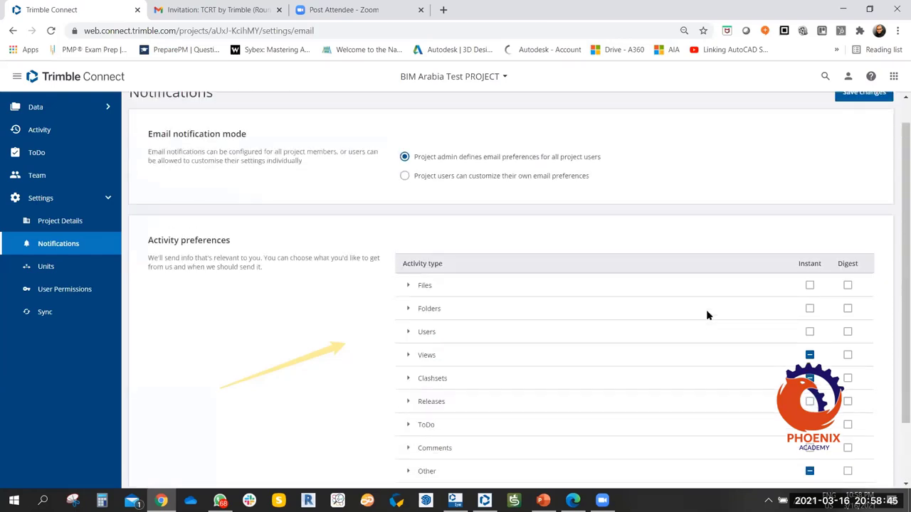
pyautogui.click(882, 121)
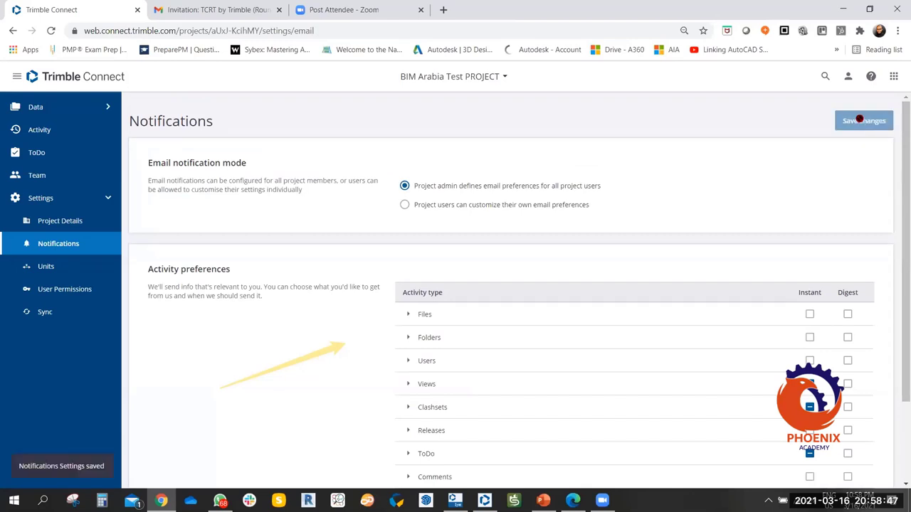
pyautogui.click(81, 220)
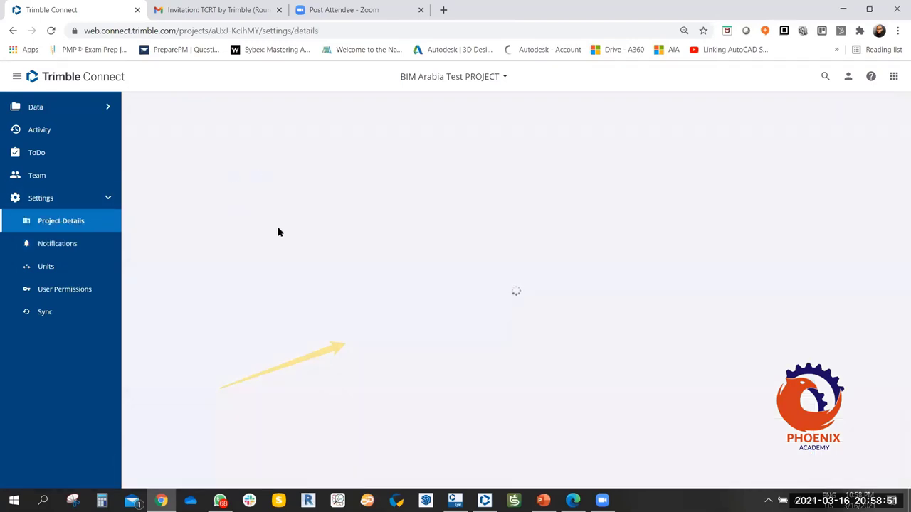
# Check the Gmail inbox list for new messages
pyautogui.click(228, 9)
pyautogui.click(48, 134)
pyautogui.scroll(5, 224, 211)
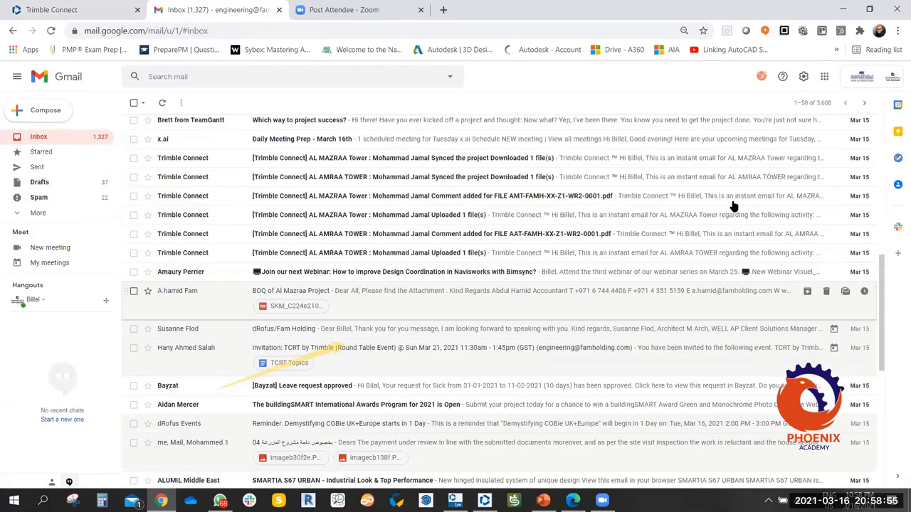
pyautogui.scroll(5, 732, 204)
pyautogui.scroll(5, 712, 213)
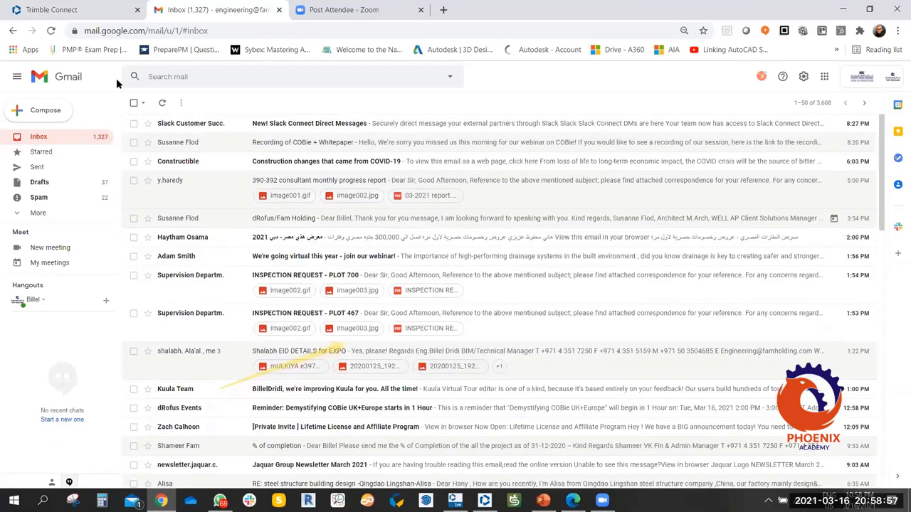
# Rename the project to 'BIM Arabia Test Project 01' and save it
pyautogui.click(78, 9)
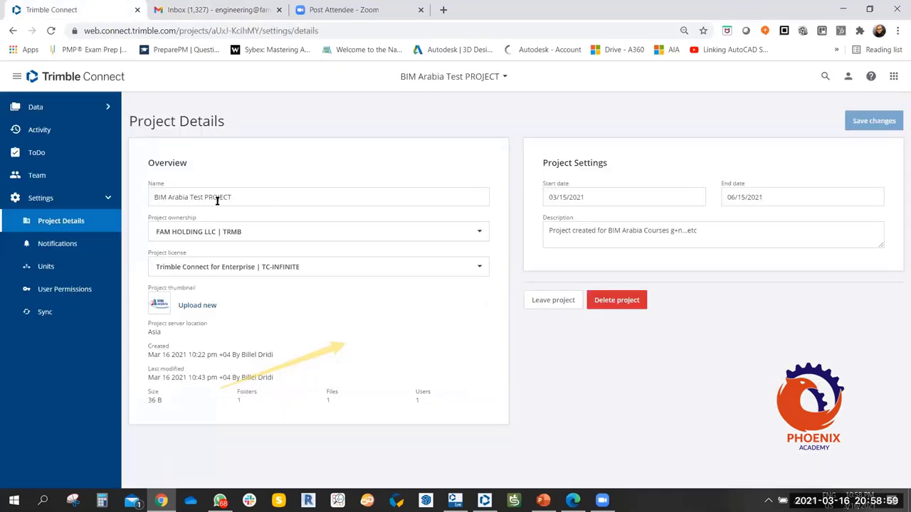
pyautogui.moveTo(205, 200); pyautogui.dragTo(304, 199)
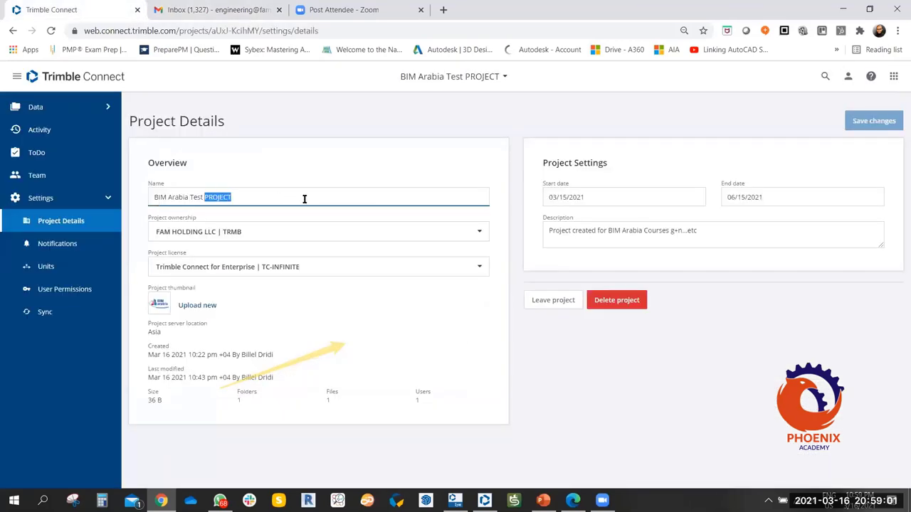
pyautogui.write('P')
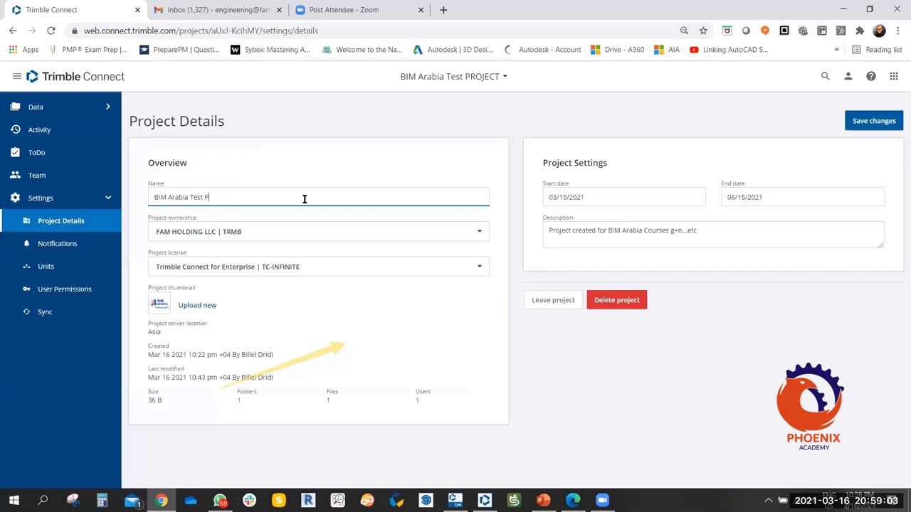
pyautogui.write('roject 0')
pyautogui.write('1')
pyautogui.click(868, 115)
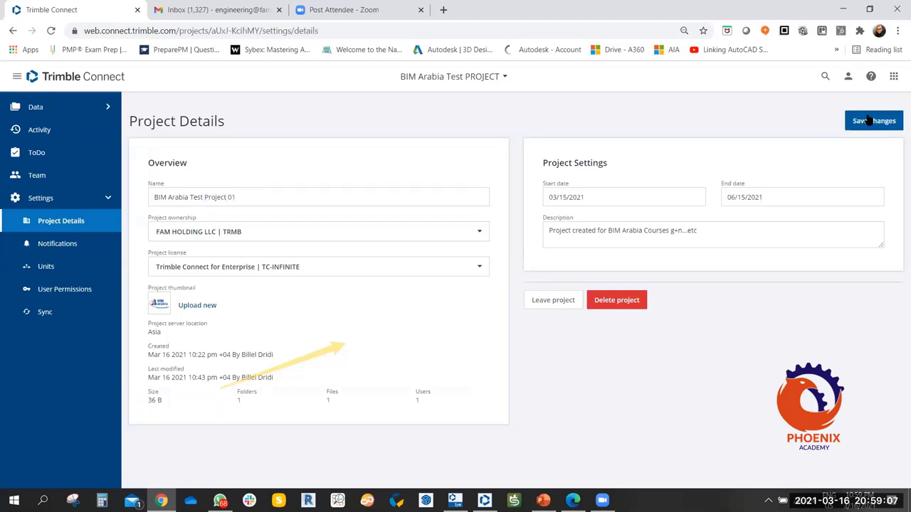
pyautogui.click(868, 121)
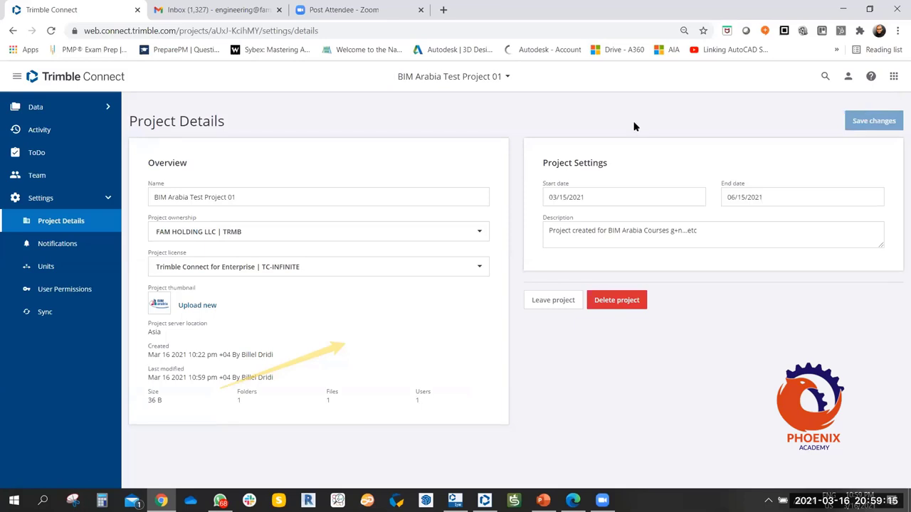
pyautogui.click(214, 10)
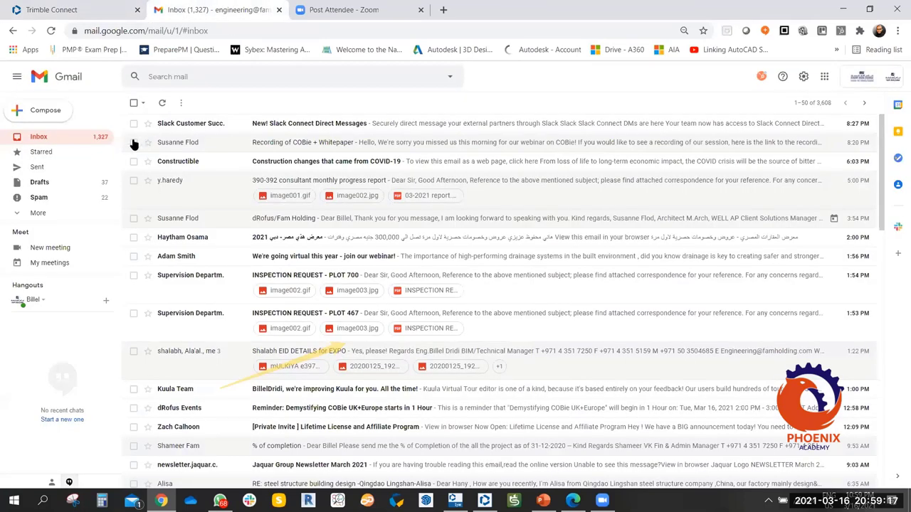
# Reload the Gmail inbox for new mail, then return to BIM Arabia Test Project 01's details
pyautogui.click(51, 32)
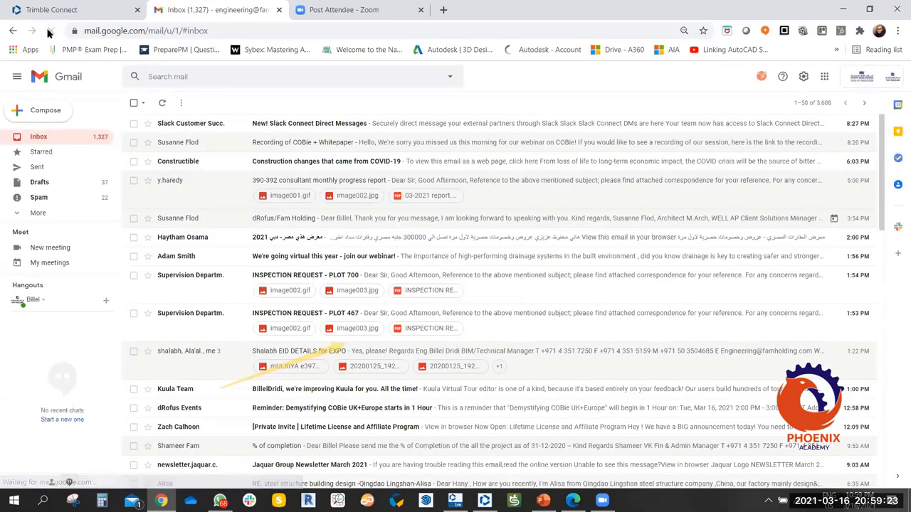
pyautogui.click(48, 10)
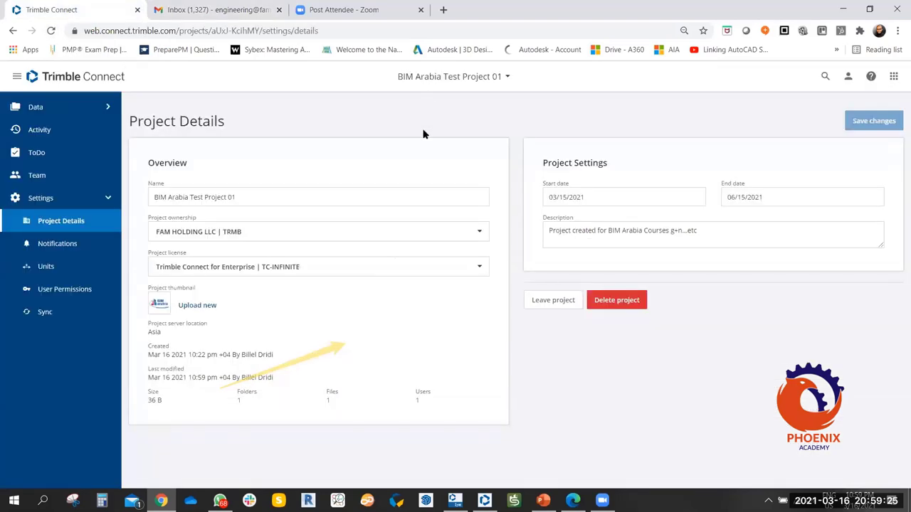
# Review the project's notification settings, expanding and collapsing the Other activity type
pyautogui.click(52, 245)
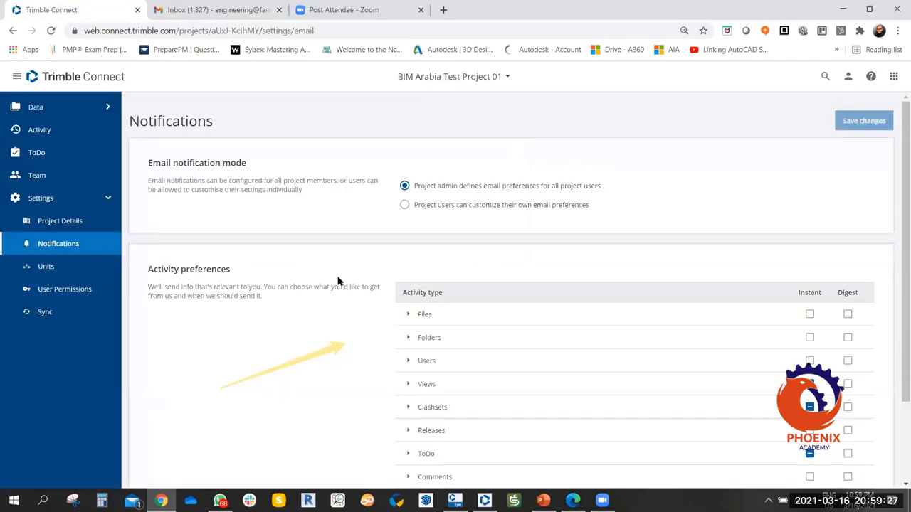
pyautogui.scroll(-2, 565, 332)
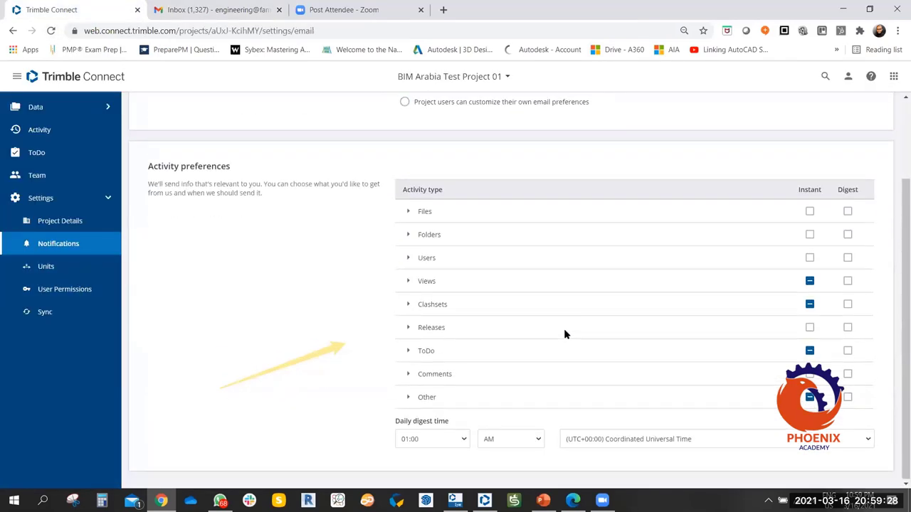
pyautogui.click(406, 397)
pyautogui.scroll(-1, 366, 325)
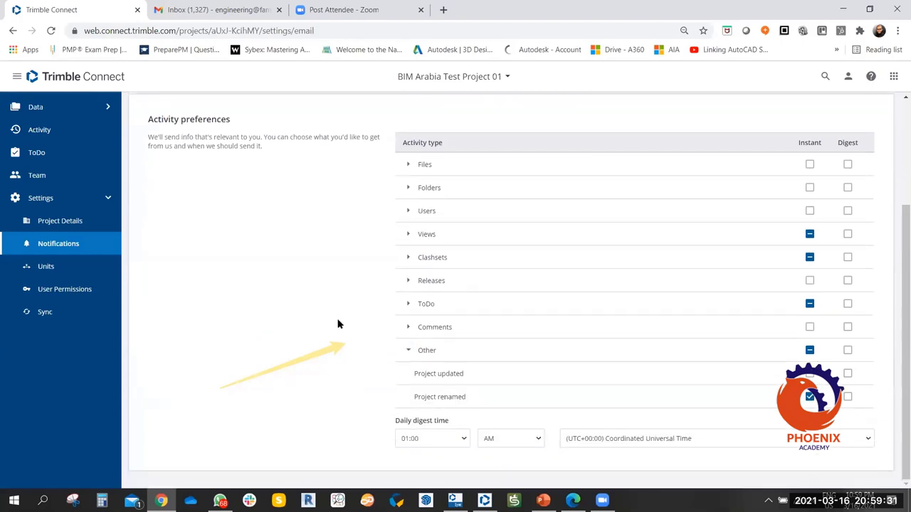
pyautogui.click(402, 350)
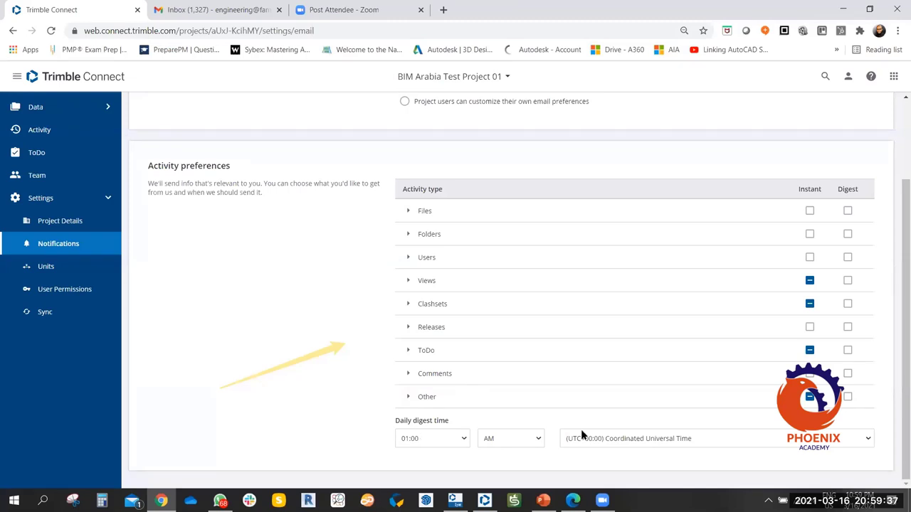
# Leave the daily digest time unchanged, then open Trimble Connect's project-renamed email in Gmail
pyautogui.click(462, 439)
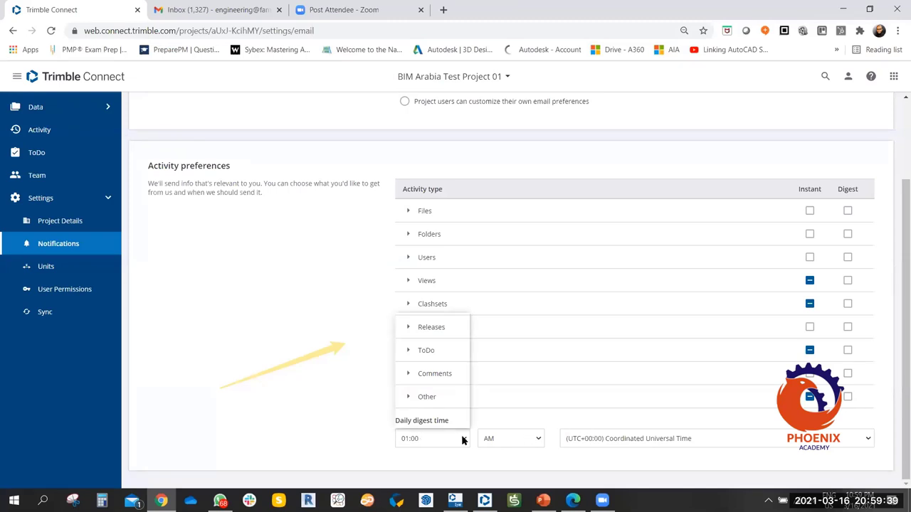
pyautogui.click(462, 440)
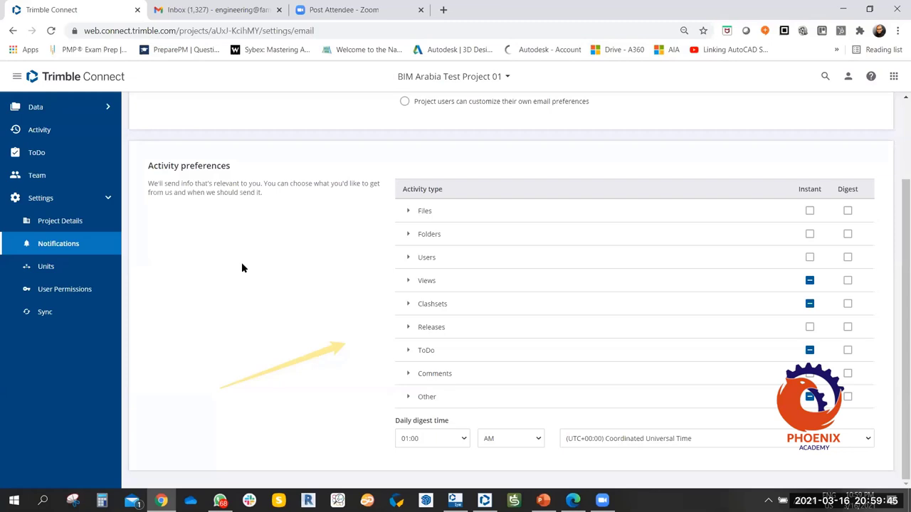
pyautogui.click(182, 9)
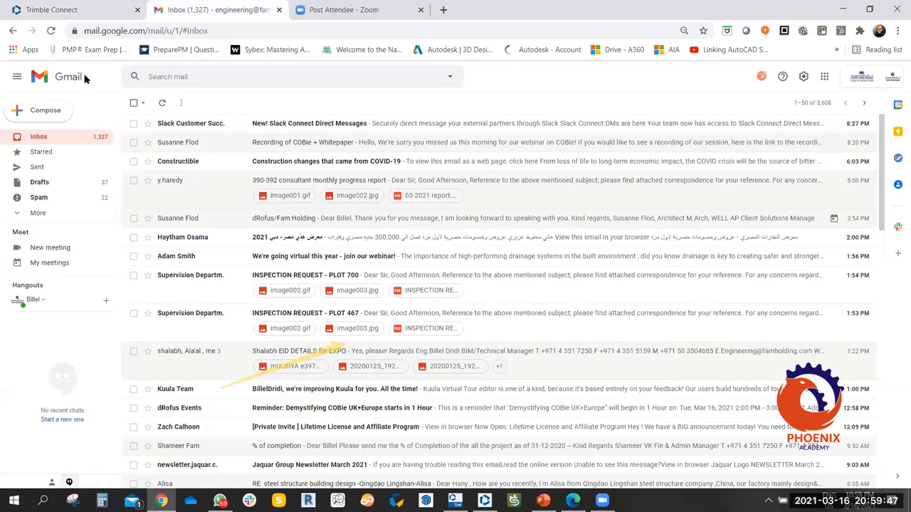
pyautogui.moveTo(390, 125)
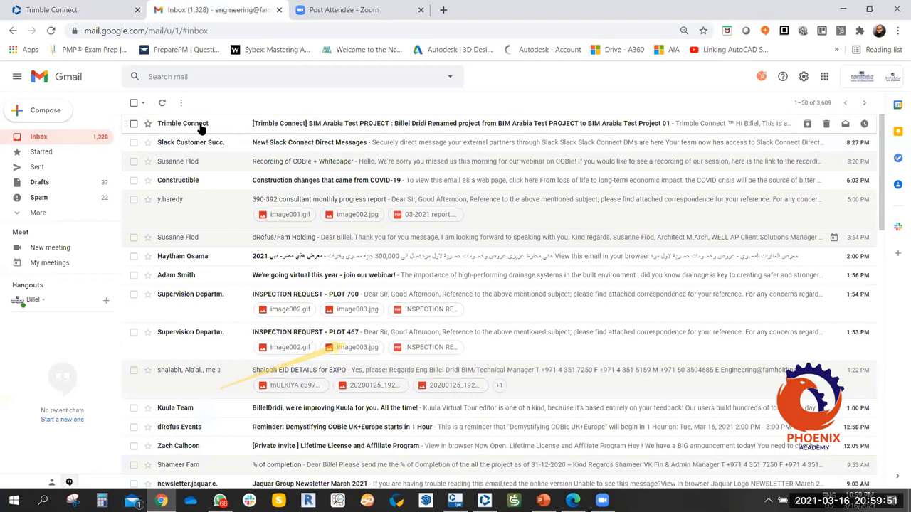
pyautogui.moveTo(455, 123)
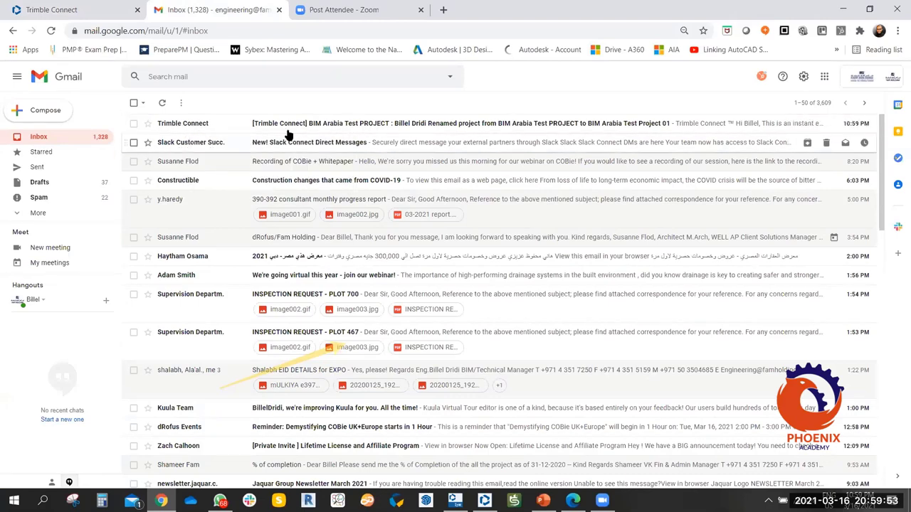
pyautogui.click(391, 128)
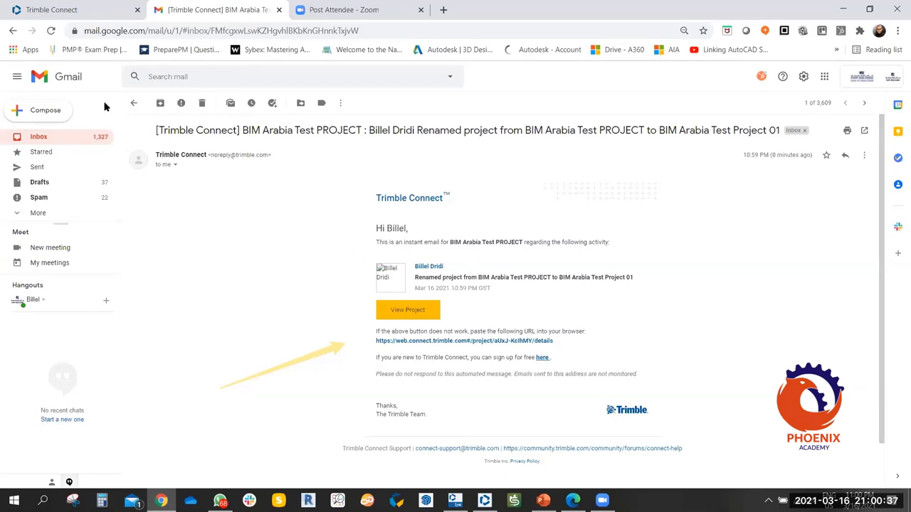
# Review the project's Notifications, Units, Project Details, User Permissions and Sync settings pages
pyautogui.click(91, 13)
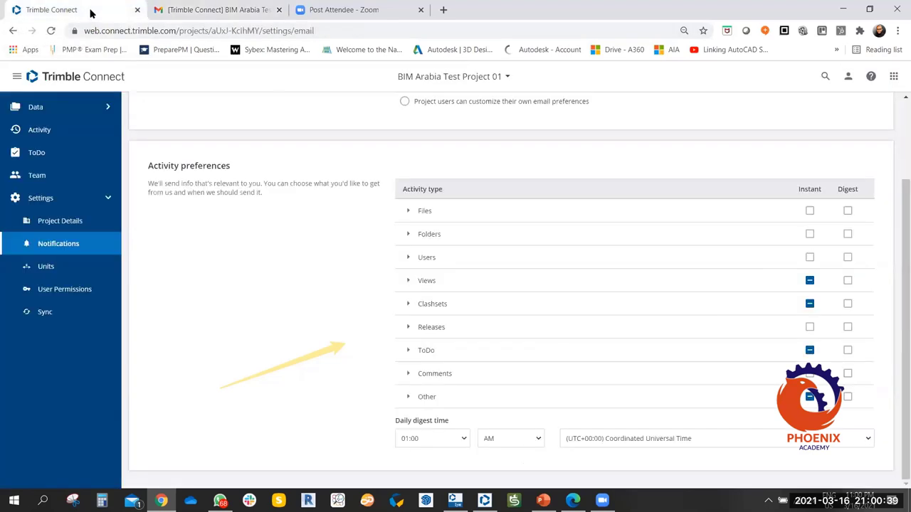
pyautogui.click(52, 276)
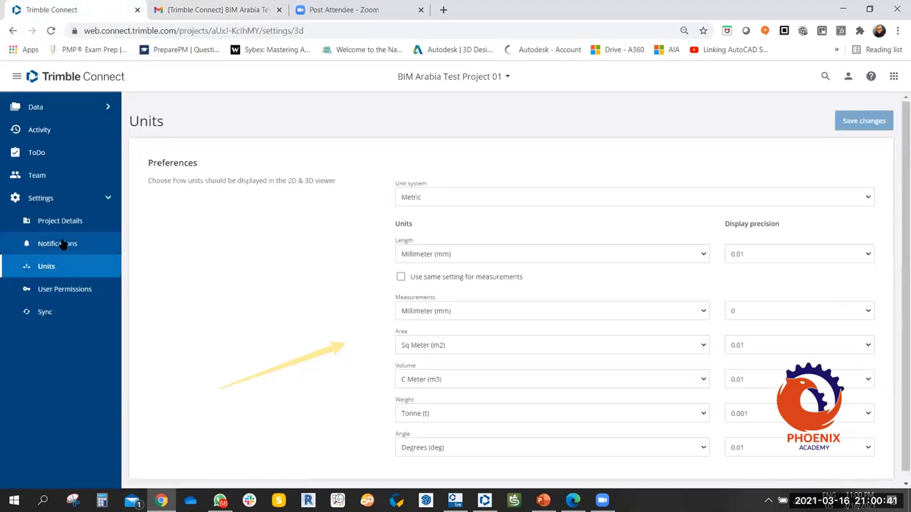
pyautogui.click(64, 243)
pyautogui.click(68, 221)
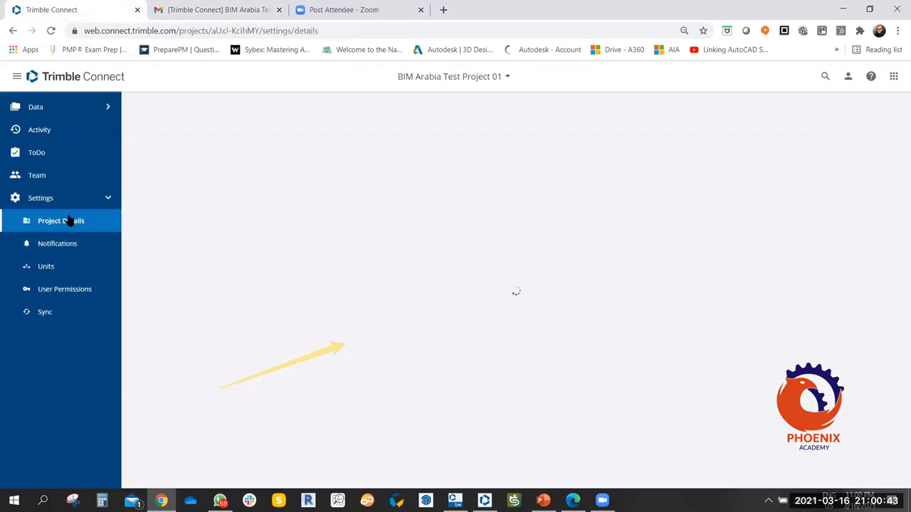
pyautogui.click(71, 289)
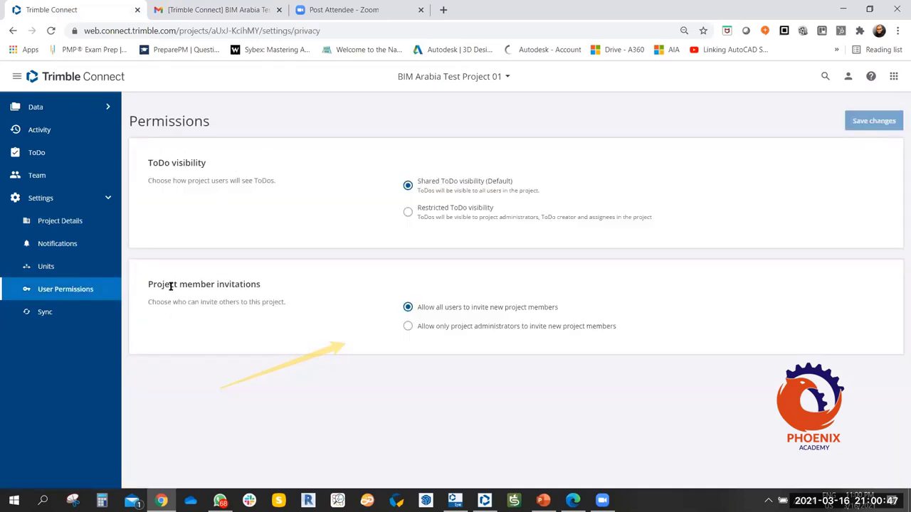
pyautogui.click(45, 313)
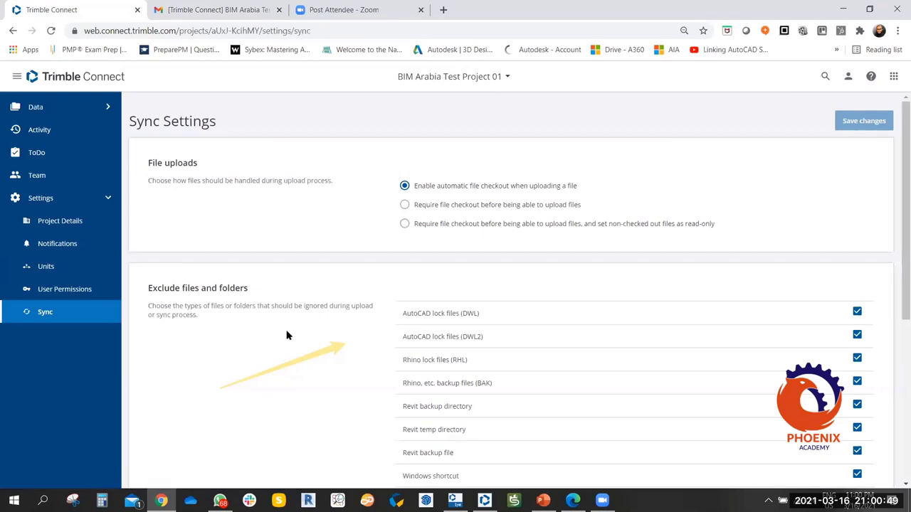
pyautogui.scroll(-3, 302, 333)
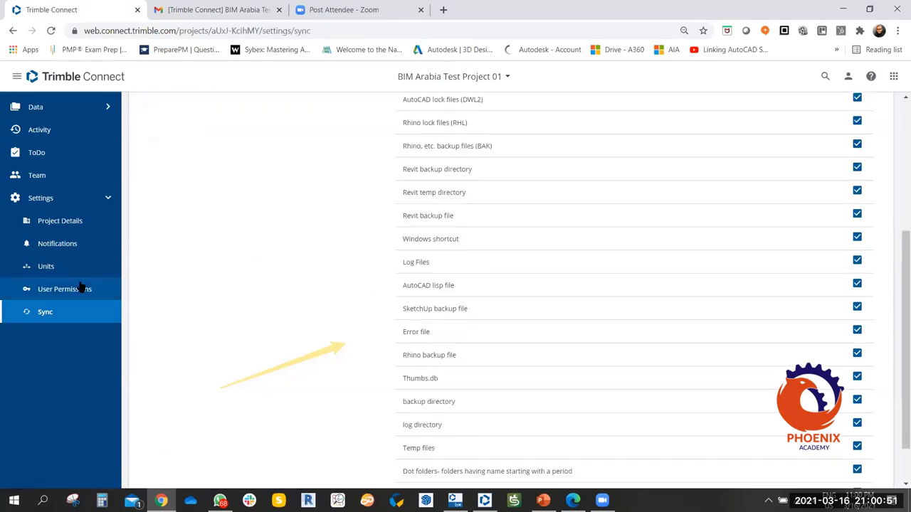
# Collapse the settings group and open Data > Explorer to list the project's folder and file
pyautogui.click(41, 198)
pyautogui.scroll(3, 331, 252)
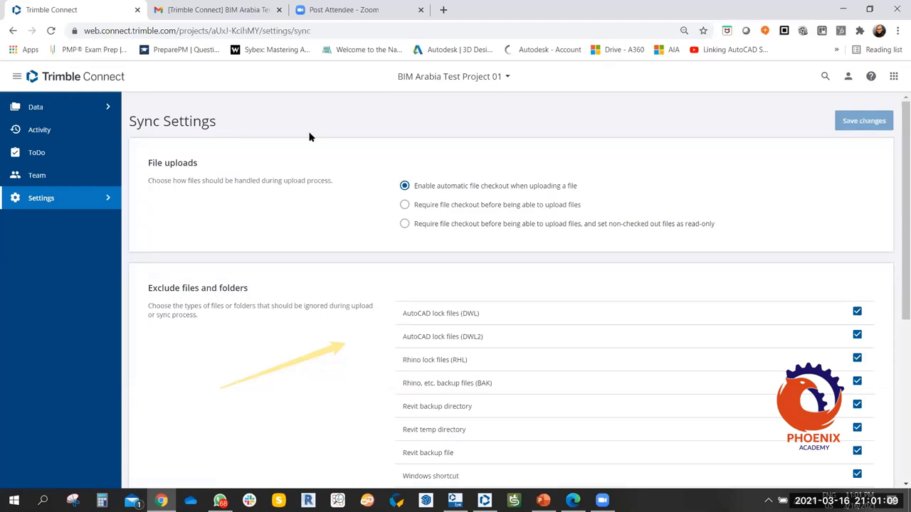
pyautogui.click(36, 106)
pyautogui.click(51, 129)
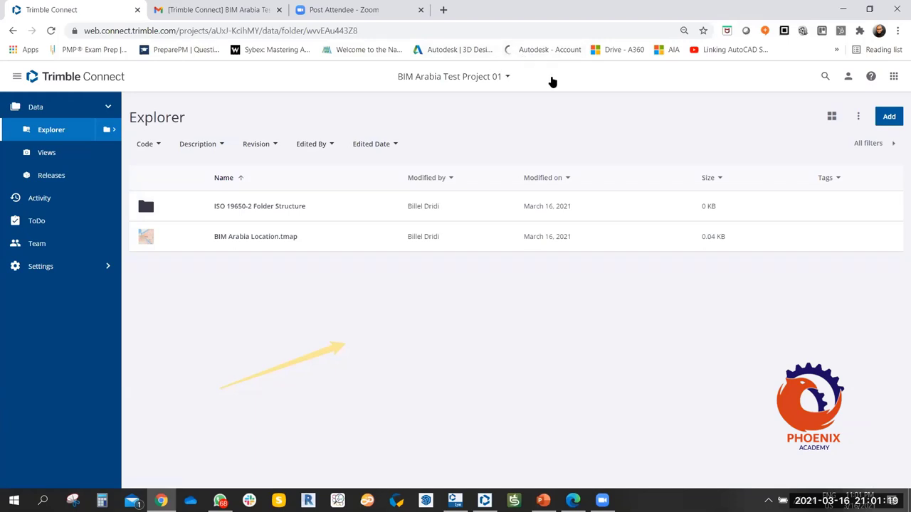
# Use the project switcher's View all projects grid to open BIM Arabia Test Project 01
pyautogui.click(507, 79)
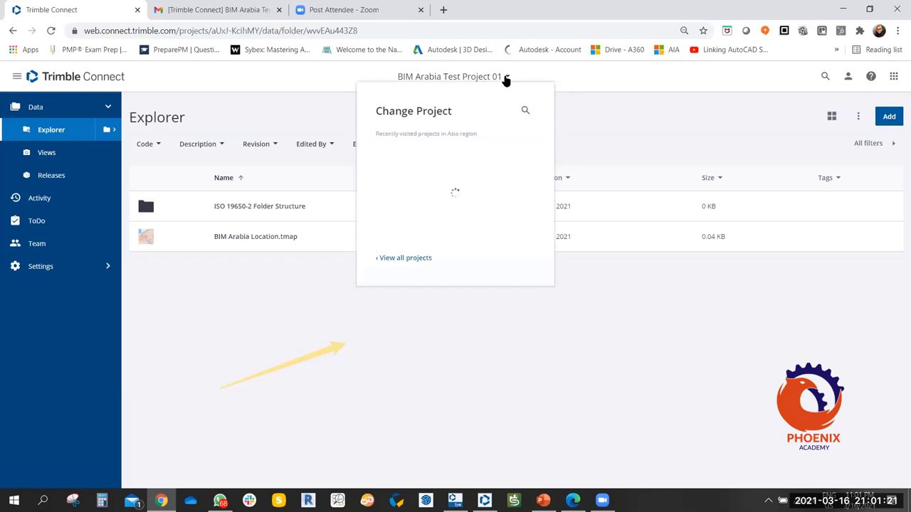
pyautogui.click(595, 135)
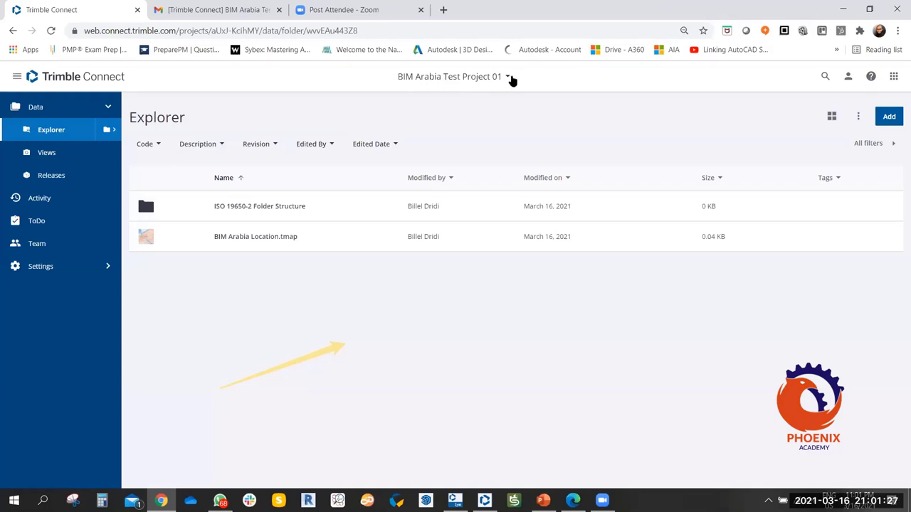
pyautogui.click(509, 78)
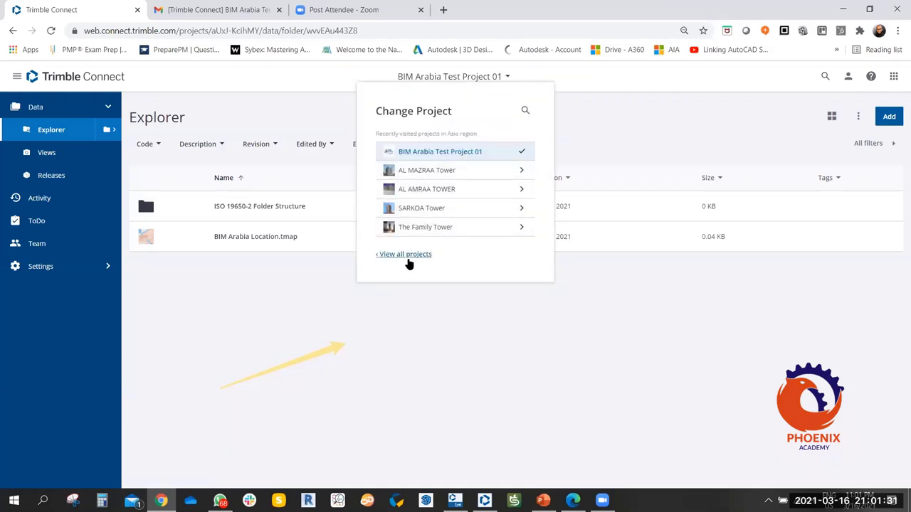
pyautogui.click(405, 258)
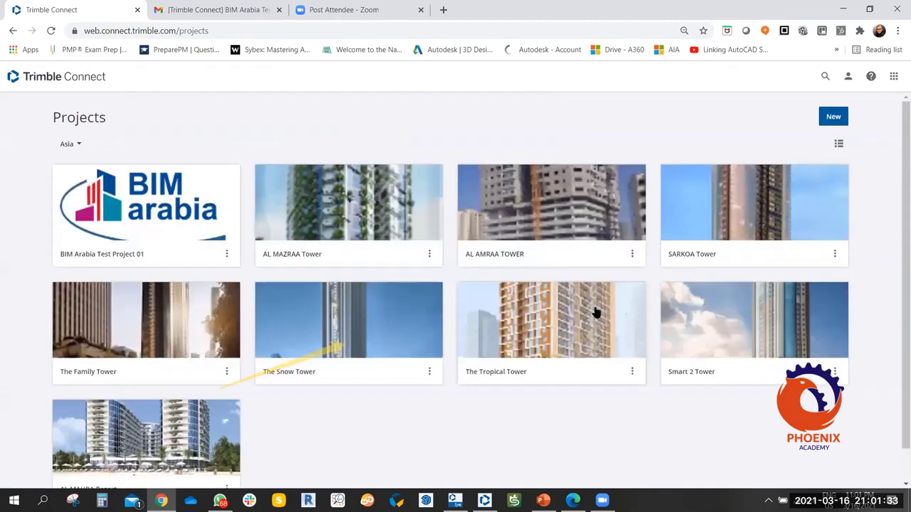
pyautogui.scroll(-1, 311, 162)
pyautogui.click(310, 163)
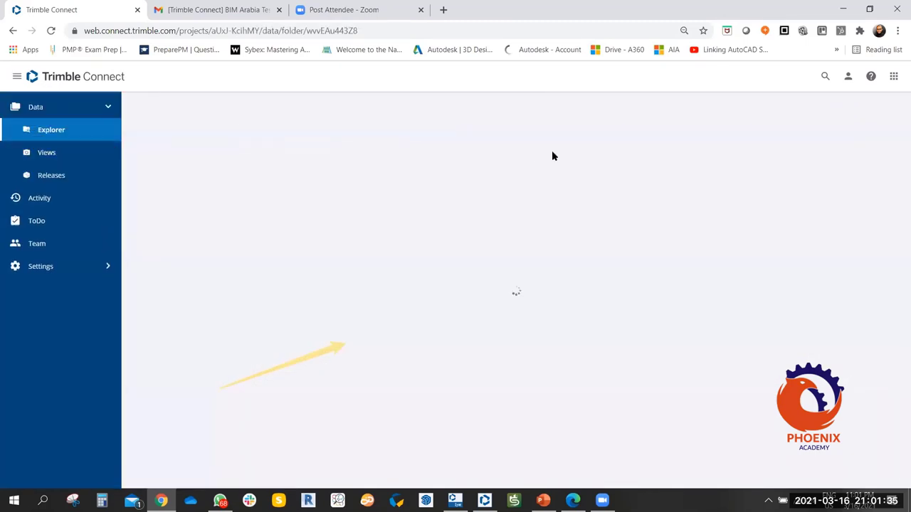
# Reopen BIM Arabia Test Project 01, then return to the grid of all Asia projects
pyautogui.click(80, 80)
pyautogui.scroll(-1, 466, 337)
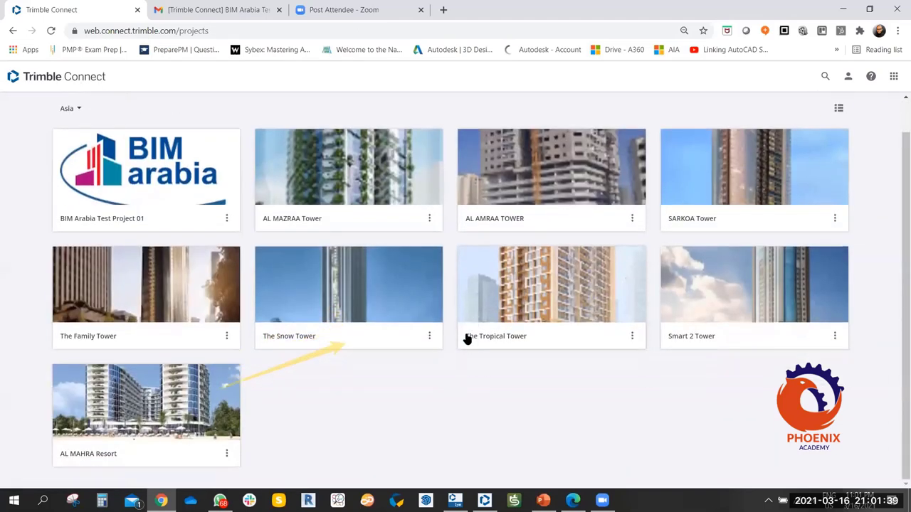
pyautogui.scroll(1, 385, 305)
pyautogui.click(125, 192)
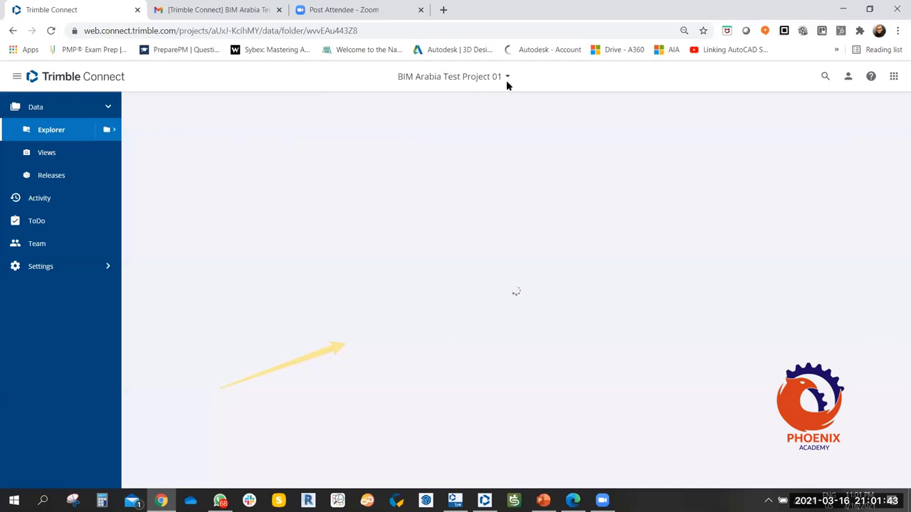
pyautogui.click(508, 78)
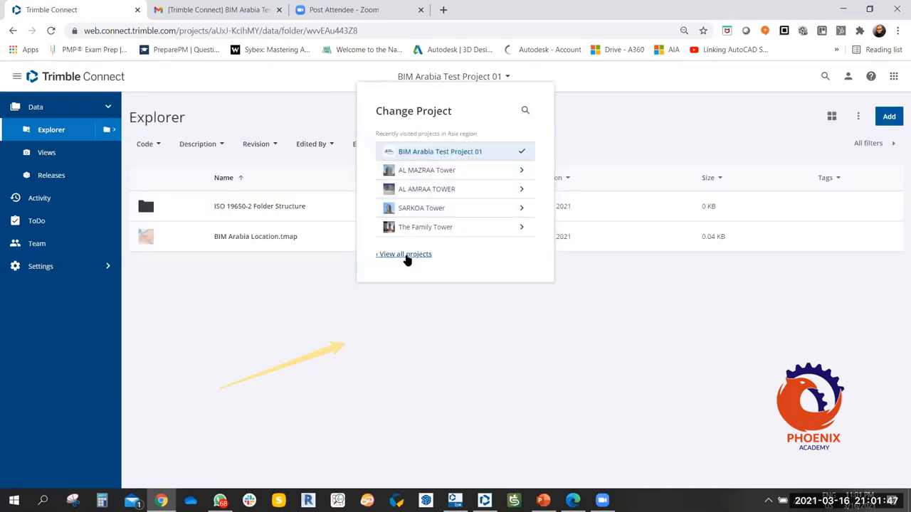
pyautogui.click(400, 255)
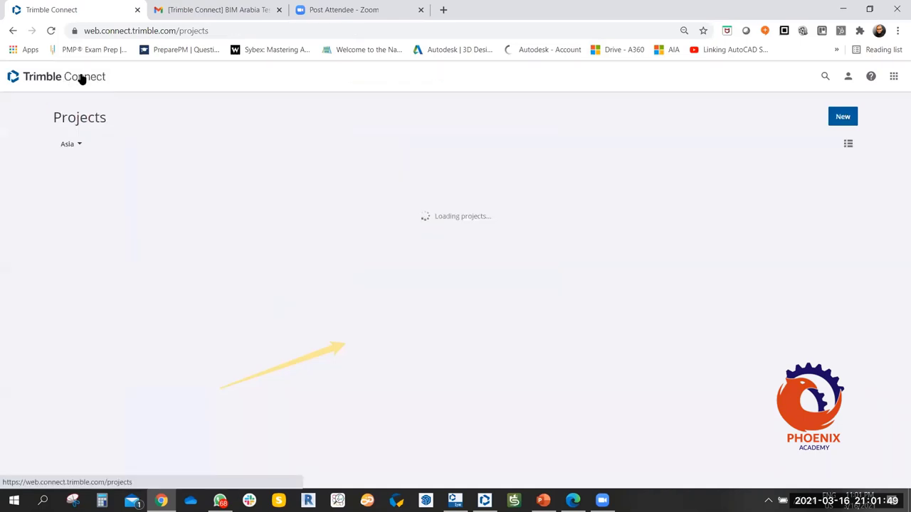
pyautogui.scroll(-1, 398, 240)
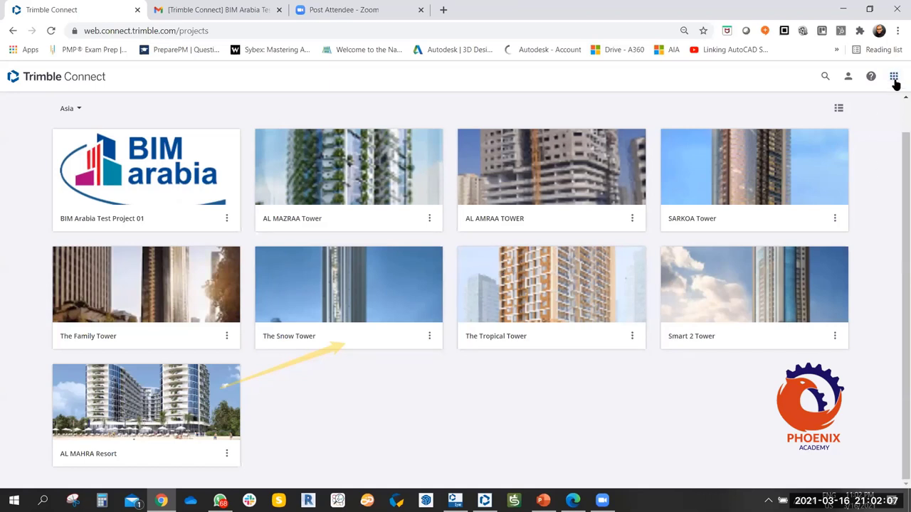
# Open the Connect Applications page and scroll through the Windows, mobile, Sync, Revit and Status Sharing apps
pyautogui.click(894, 79)
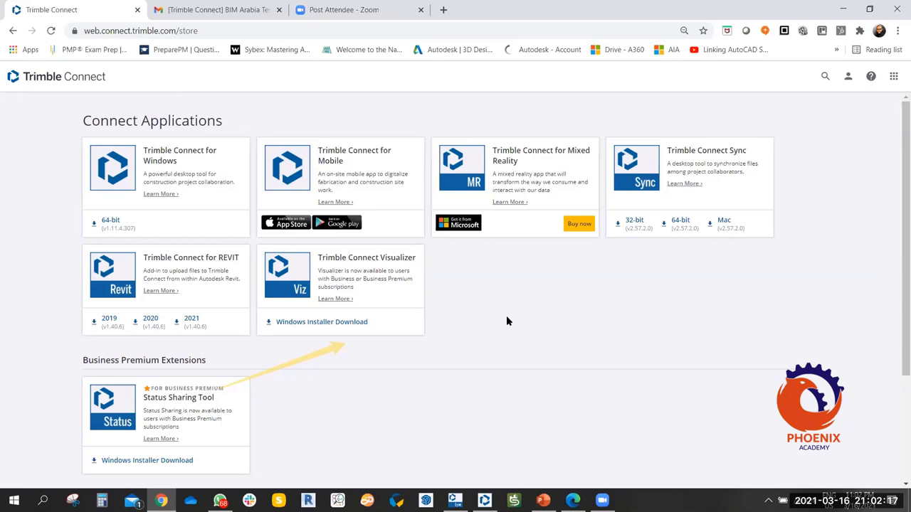
pyautogui.scroll(-2, 455, 315)
pyautogui.scroll(1, 394, 312)
pyautogui.scroll(1, 320, 256)
pyautogui.scroll(-2, 701, 205)
pyautogui.scroll(1, 597, 228)
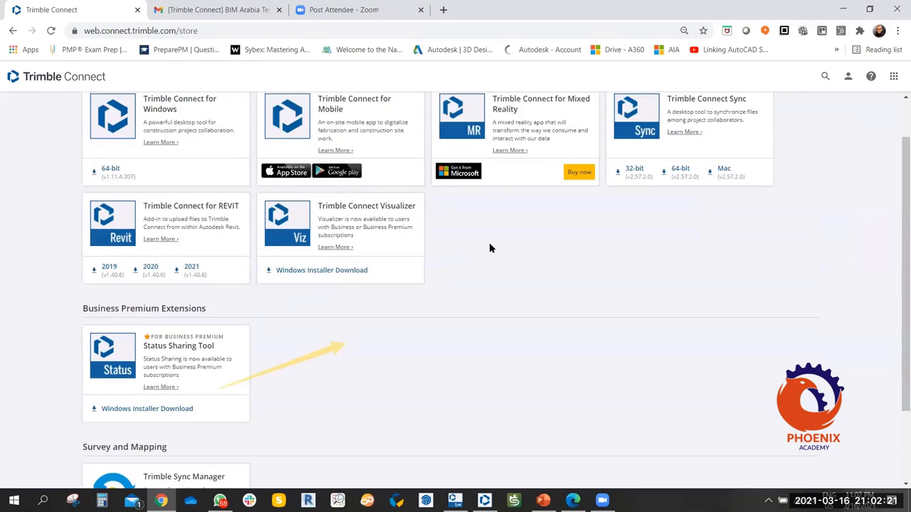
pyautogui.scroll(1, 356, 206)
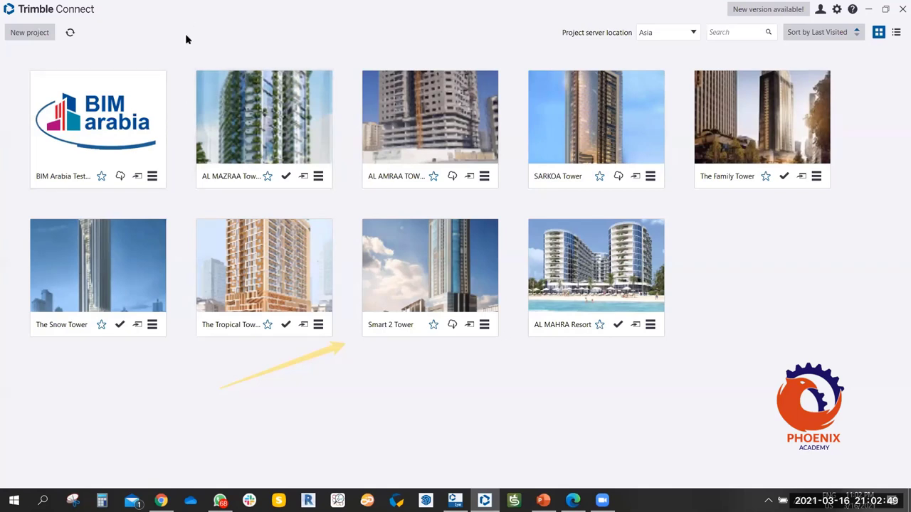
# Refresh the desktop project list so BIM Arabia appears, then close Trimble Connect for Windows
pyautogui.click(70, 36)
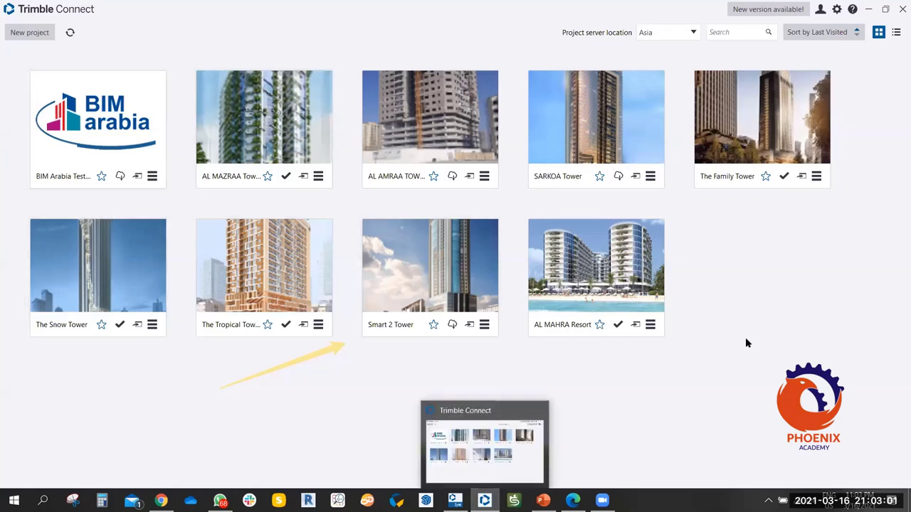
pyautogui.click(900, 9)
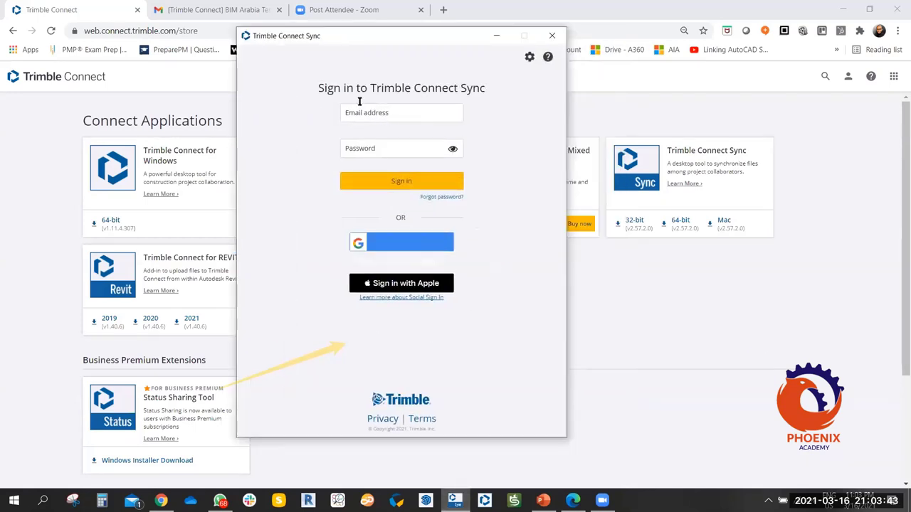
# Sign in to Trimble Connect Sync using the suggested account e-mail
pyautogui.click(376, 111)
pyautogui.write('eng')
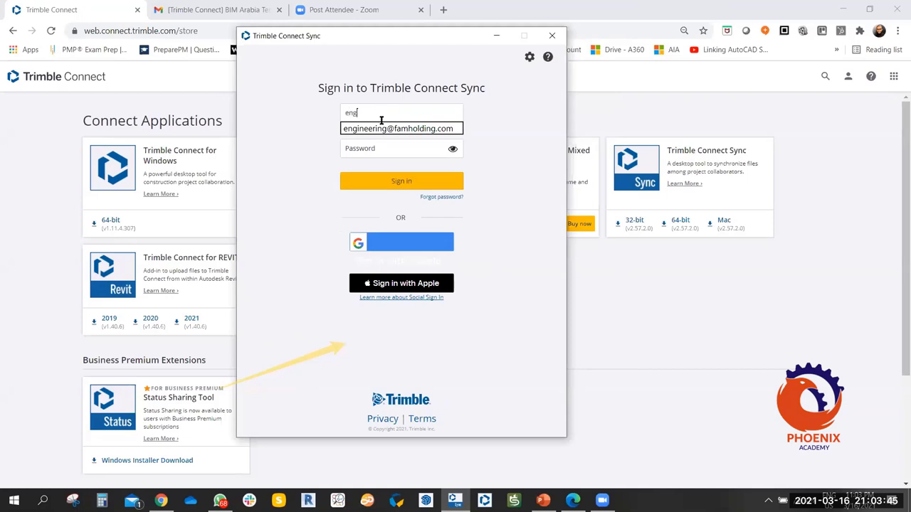
pyautogui.click(384, 128)
pyautogui.click(395, 182)
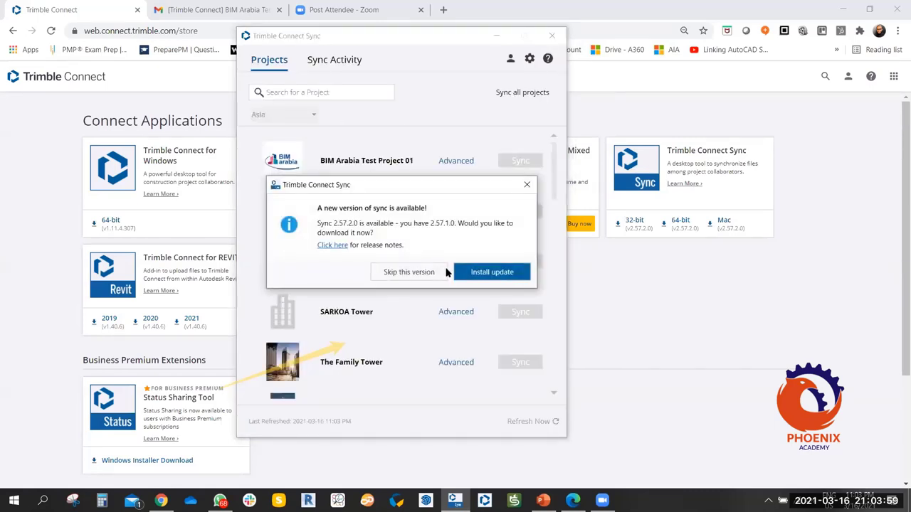
# Dismiss the new-version prompt and scroll through the synced Asia projects list
pyautogui.click(526, 184)
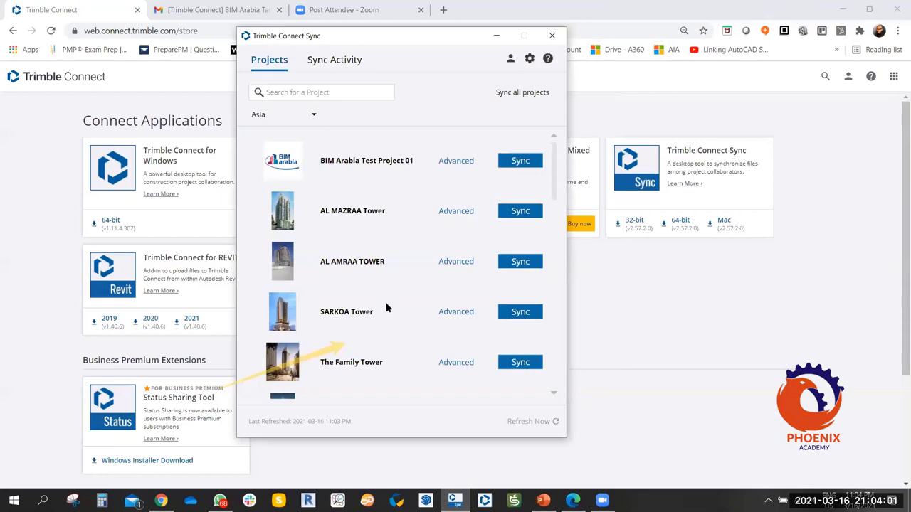
pyautogui.scroll(-1, 370, 277)
pyautogui.scroll(-2, 354, 242)
pyautogui.scroll(-1, 363, 245)
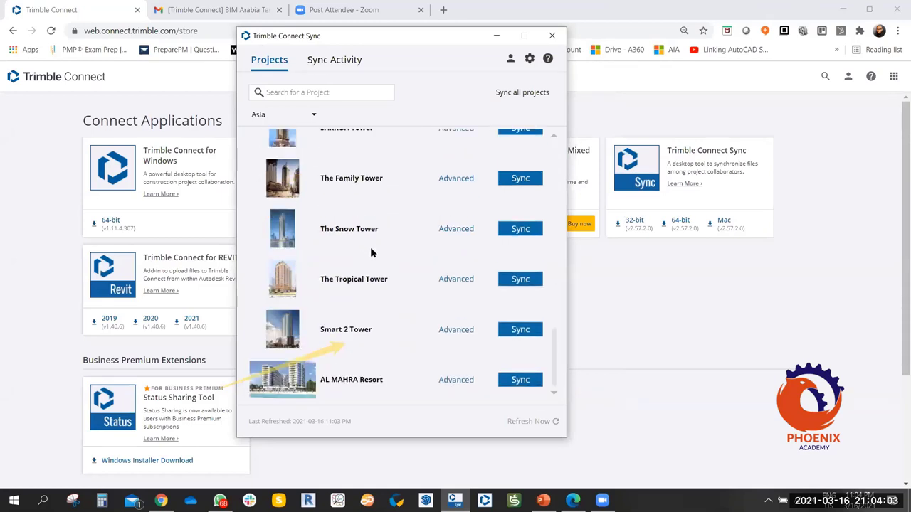
pyautogui.scroll(4, 370, 249)
pyautogui.scroll(-1, 353, 249)
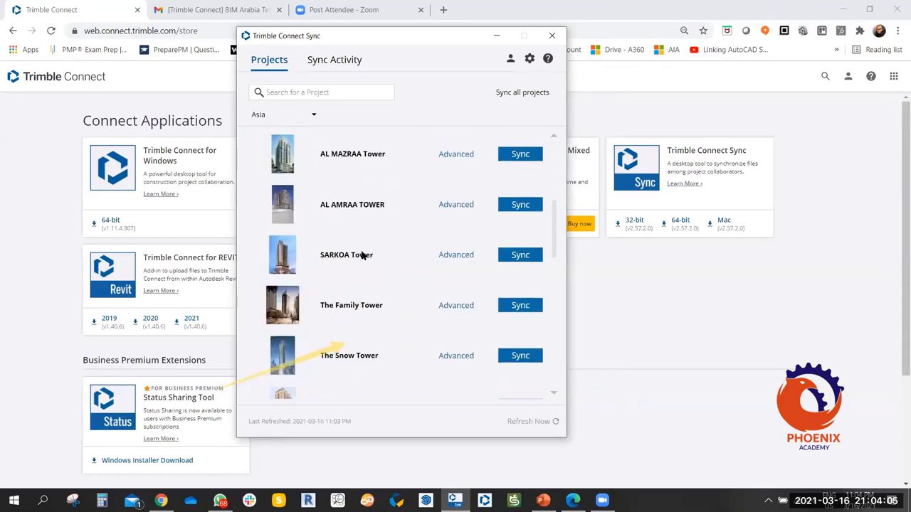
pyautogui.scroll(-3, 362, 254)
pyautogui.scroll(1, 370, 265)
pyautogui.scroll(3, 363, 274)
pyautogui.scroll(-4, 348, 269)
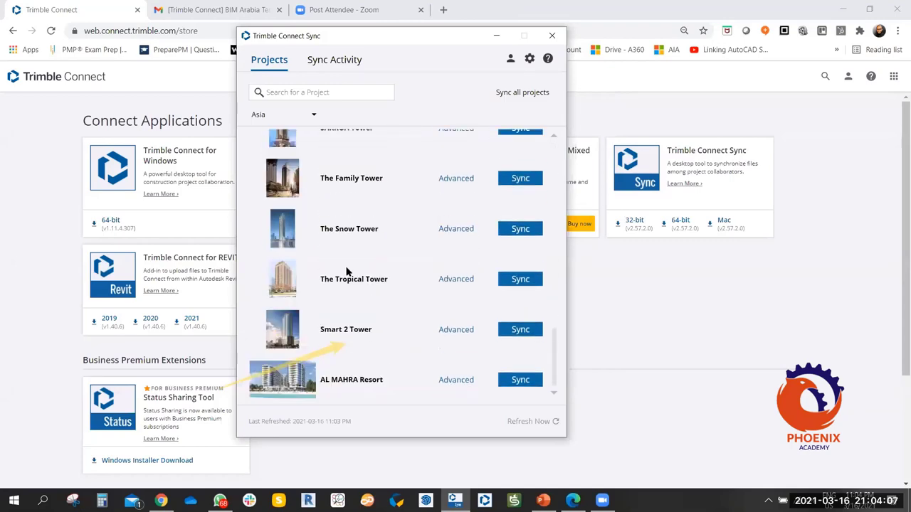
pyautogui.scroll(4, 366, 269)
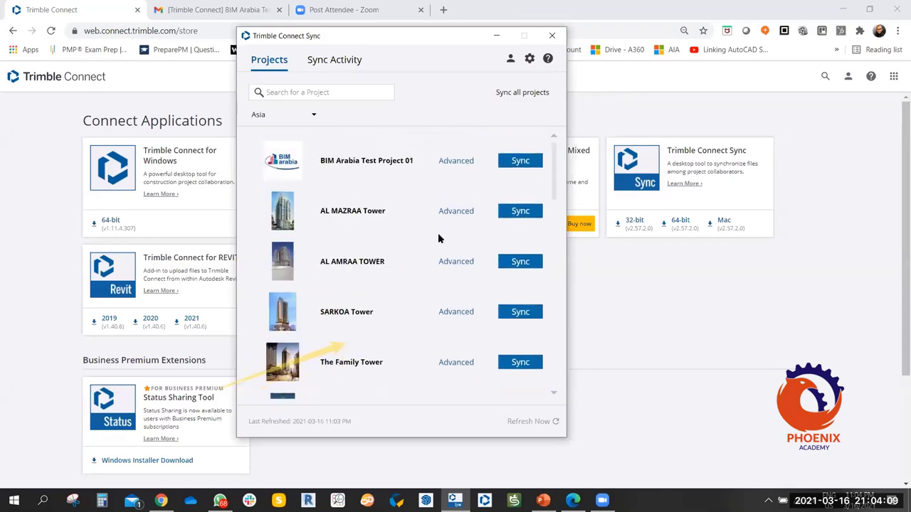
# Hide the Sync window and scroll the store page to the Trimble Connect for REVIT entry
pyautogui.click(491, 39)
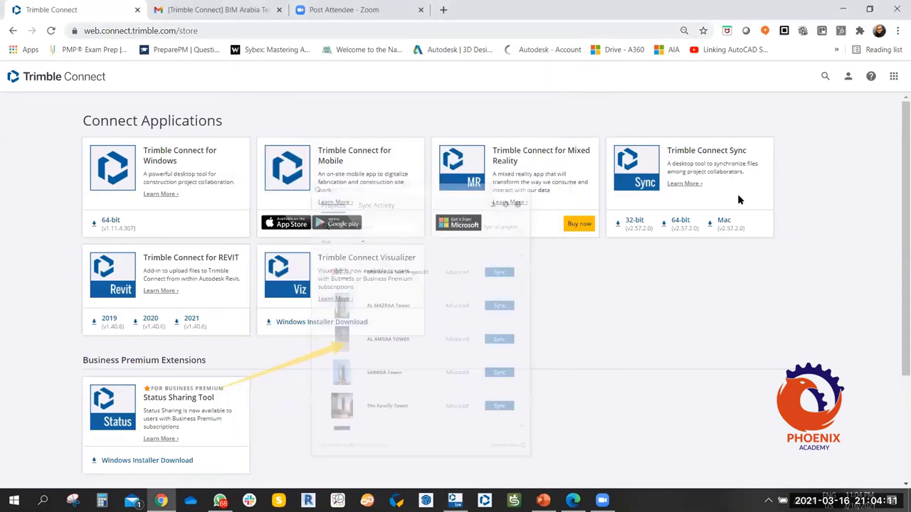
pyautogui.scroll(-1, 185, 291)
pyautogui.scroll(-1, 185, 291)
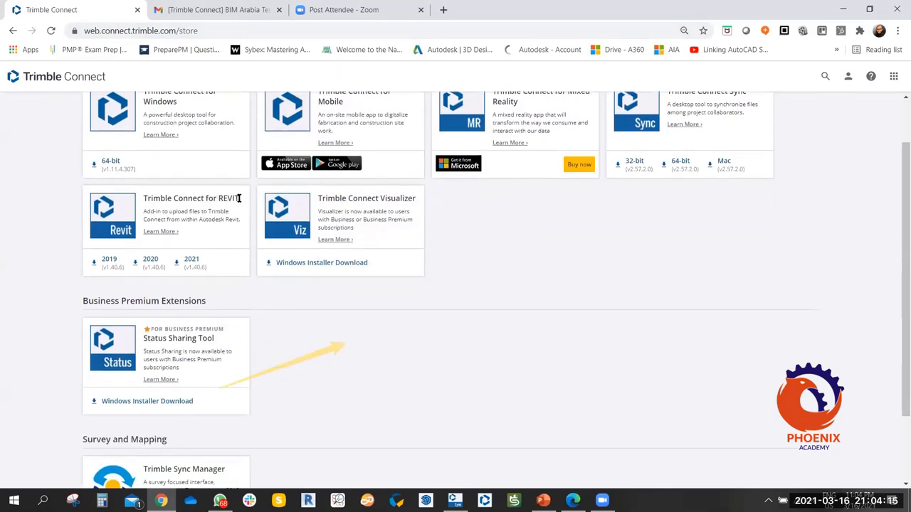
pyautogui.moveTo(241, 198); pyautogui.dragTo(144, 196)
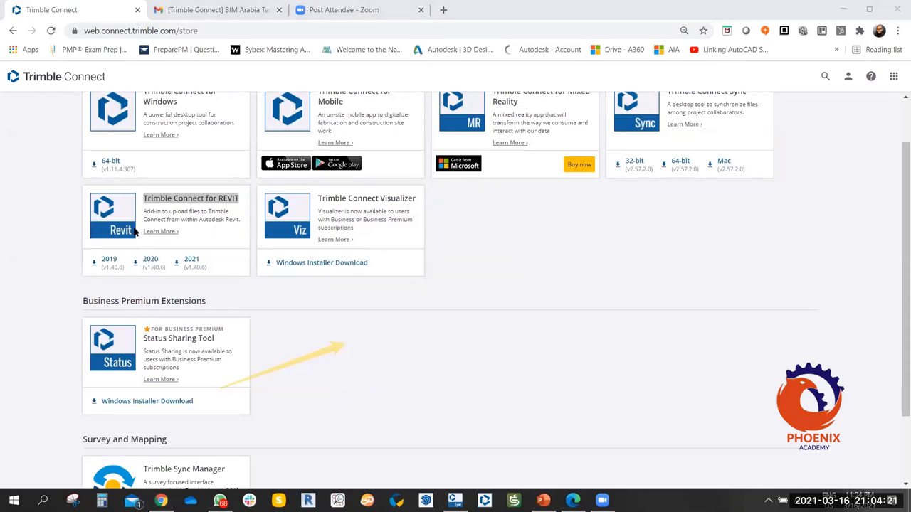
pyautogui.click(187, 232)
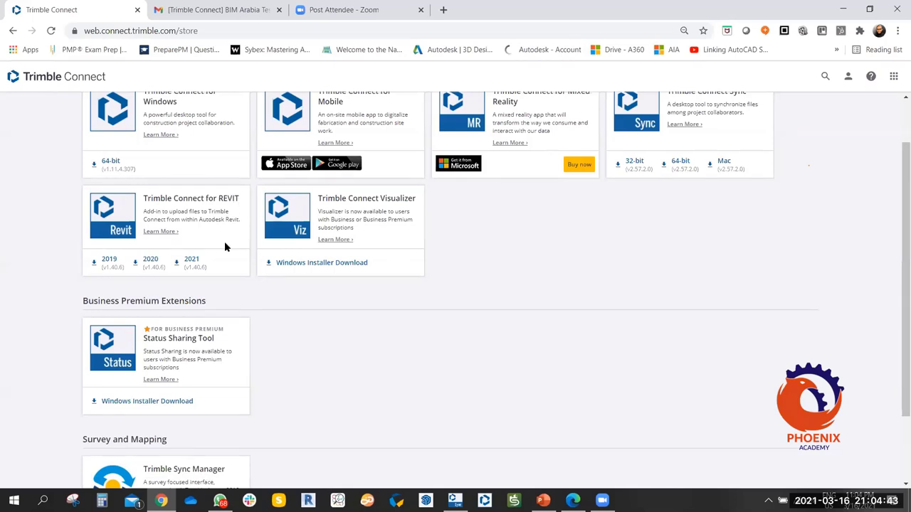
# Browse the remaining store apps and launch the Status Sharing tool from the taskbar
pyautogui.scroll(2, 217, 247)
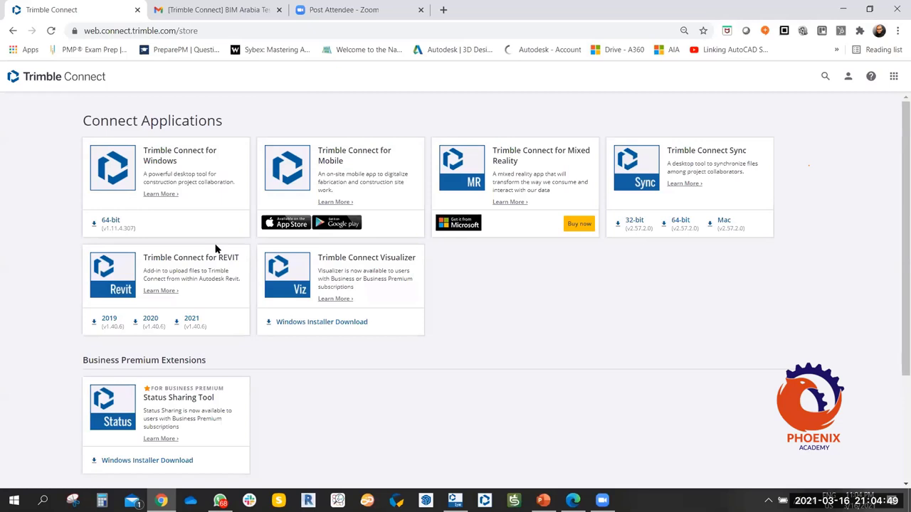
pyautogui.scroll(-2, 203, 260)
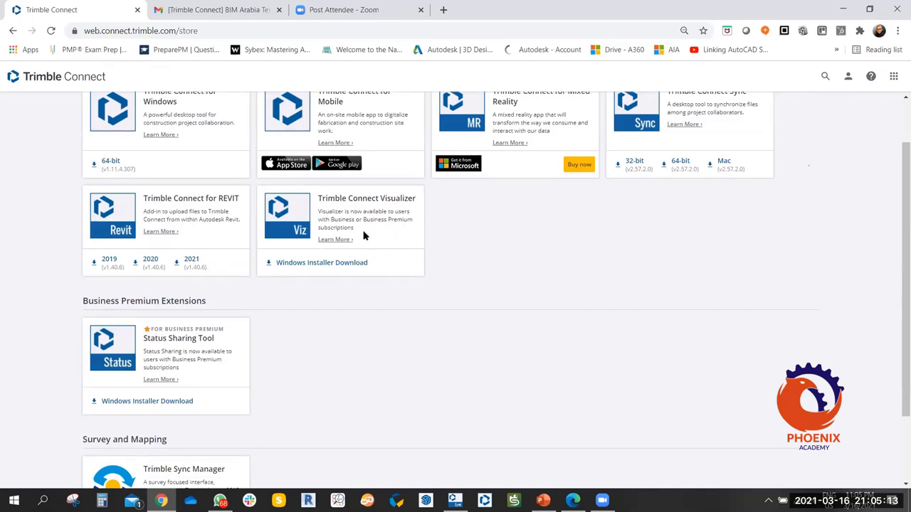
pyautogui.scroll(-2, 335, 241)
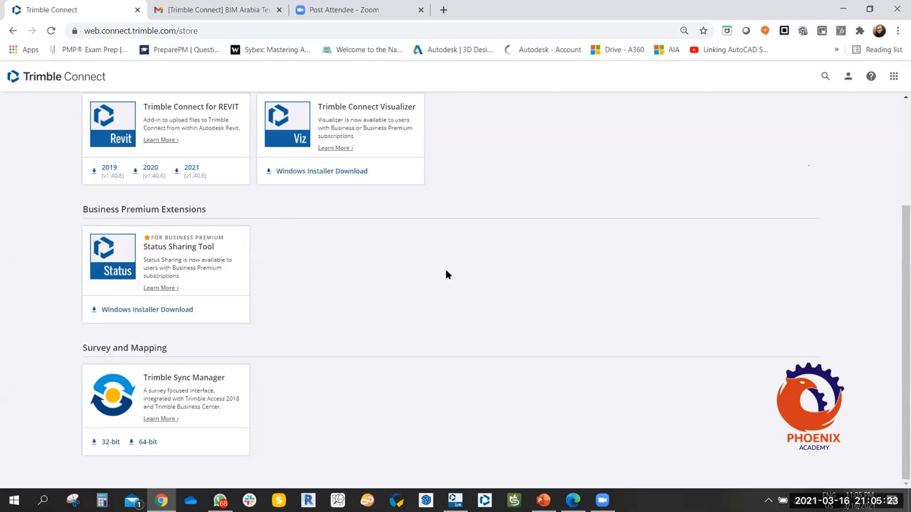
pyautogui.click(397, 500)
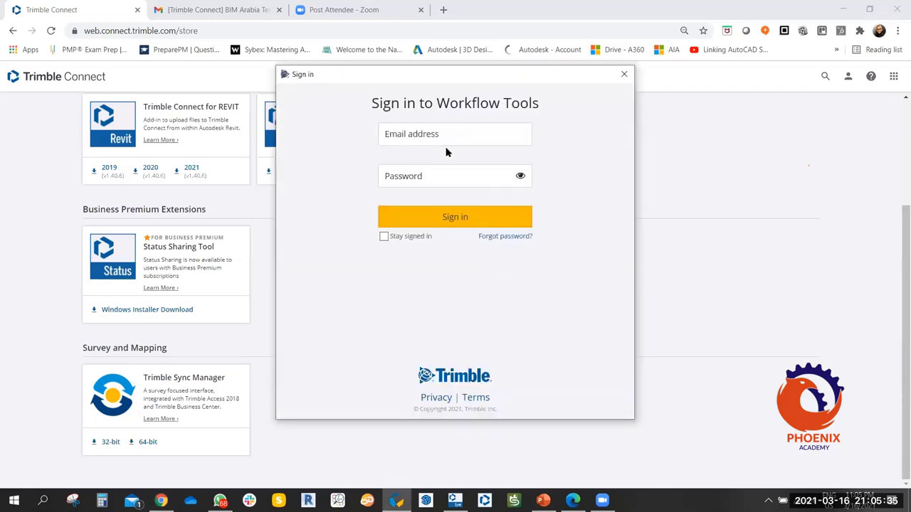
# Sign in to Workflow Tools with the account e-mail and password, with Stay signed in ticked
pyautogui.click(431, 137)
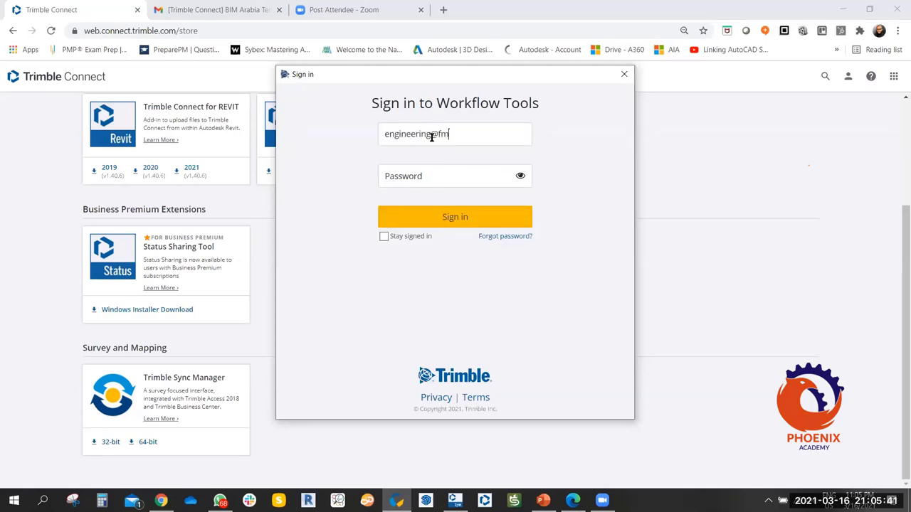
pyautogui.click(428, 173)
pyautogui.write('•')
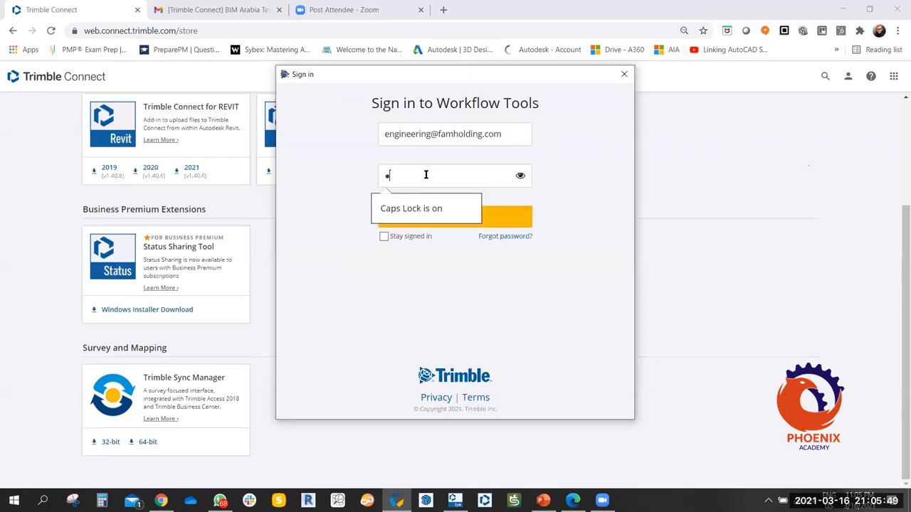
pyautogui.write('••••••••')
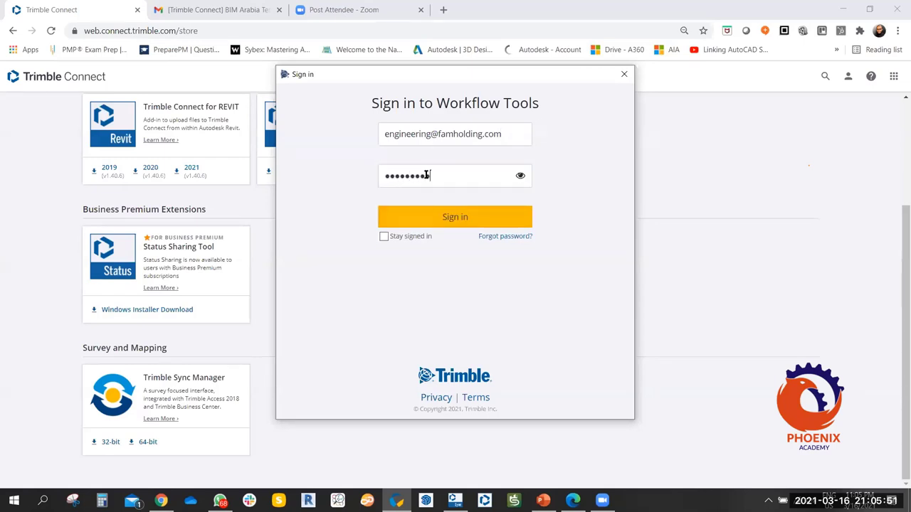
pyautogui.write('••')
pyautogui.click(385, 236)
pyautogui.click(420, 224)
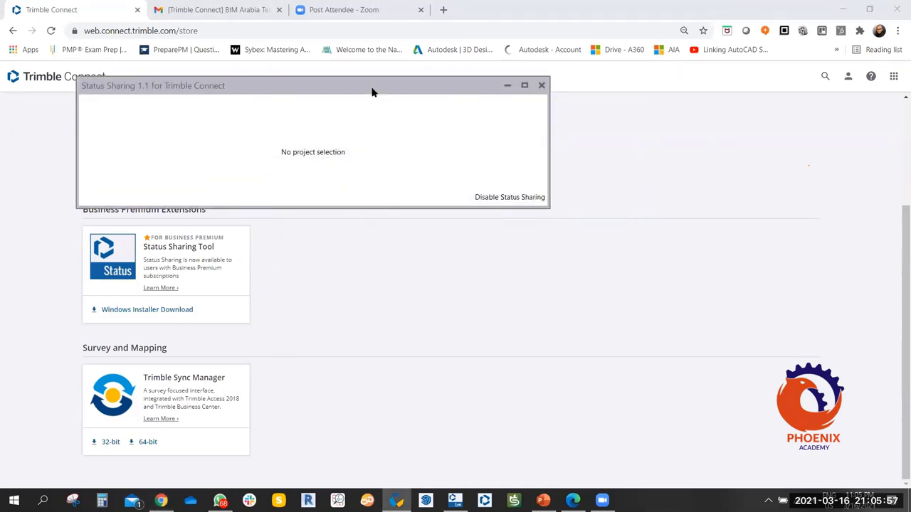
# Close the desktop project list, reposition the Status Sharing window and disable status sharing
pyautogui.moveTo(371, 92); pyautogui.dragTo(526, 169)
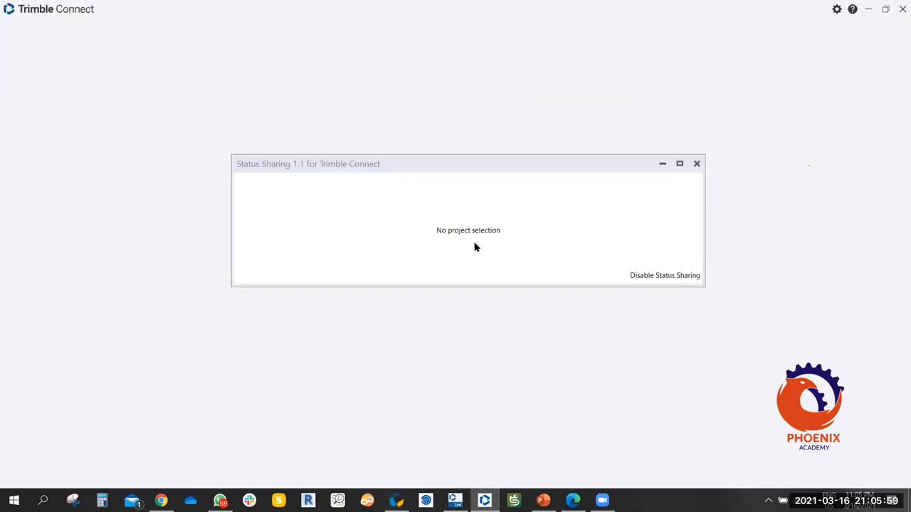
pyautogui.click(867, 9)
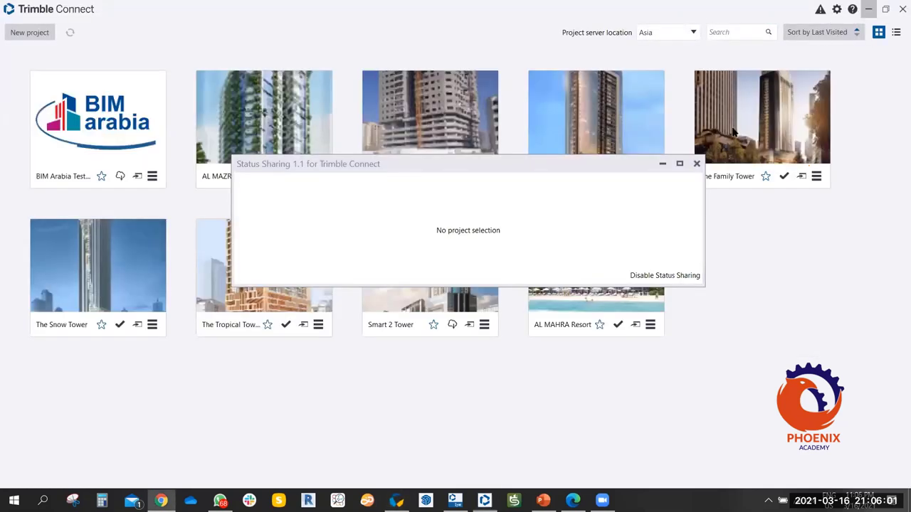
pyautogui.moveTo(537, 166); pyautogui.dragTo(510, 134)
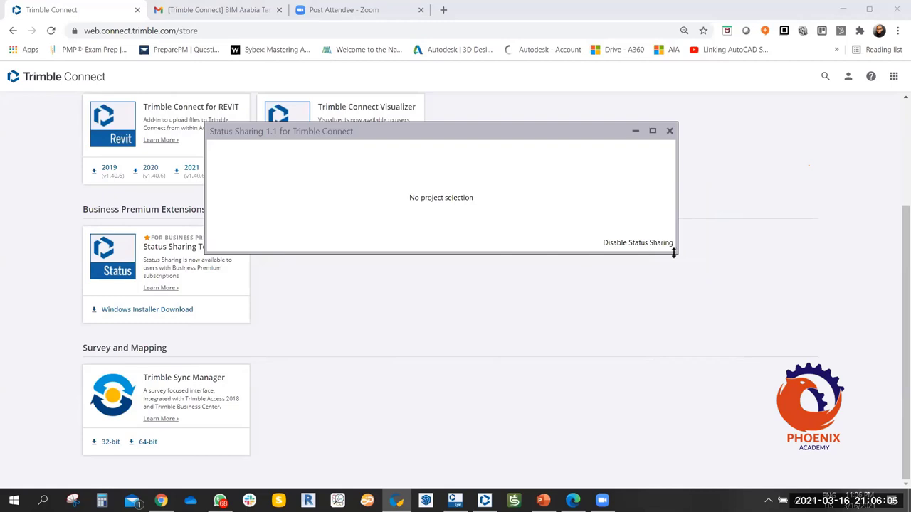
pyautogui.moveTo(639, 375); pyautogui.dragTo(639, 375)
pyautogui.click(623, 367)
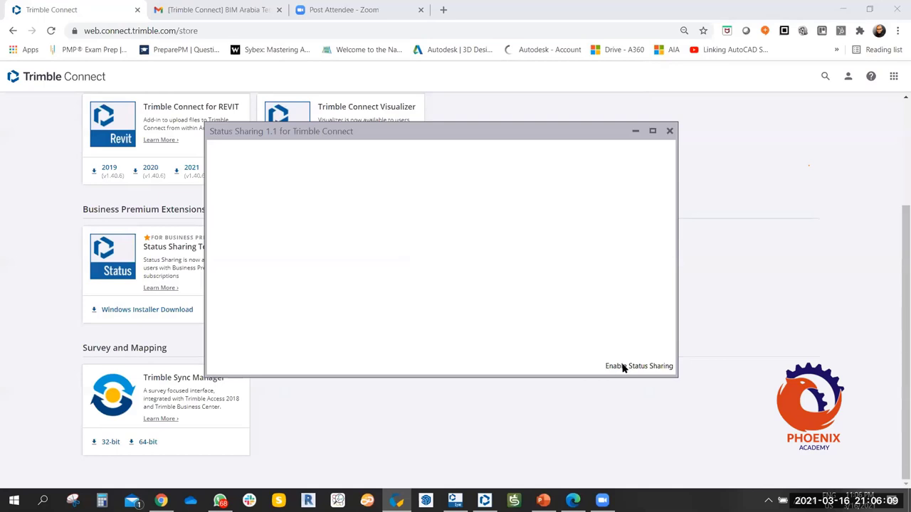
# Toggle status sharing on and back off, resize the window, and minimize Status Sharing
pyautogui.moveTo(382, 136); pyautogui.dragTo(430, 104)
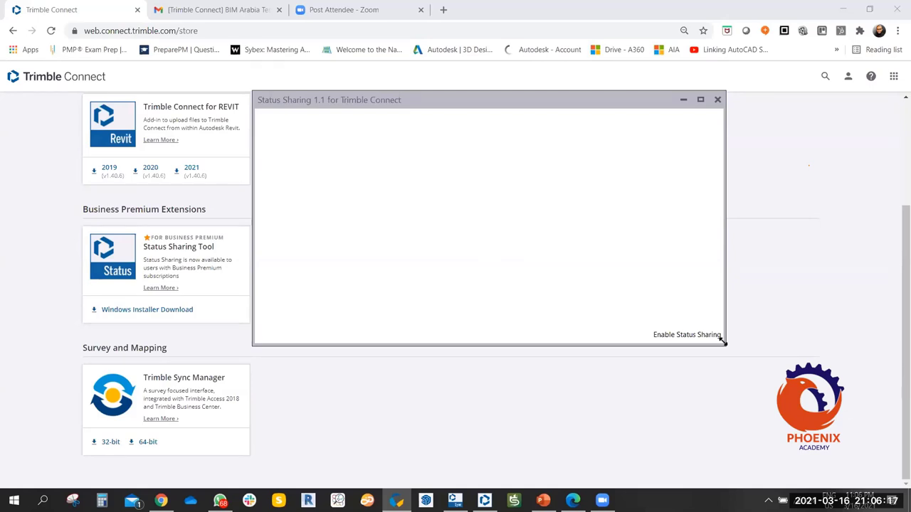
pyautogui.moveTo(722, 342); pyautogui.dragTo(769, 353)
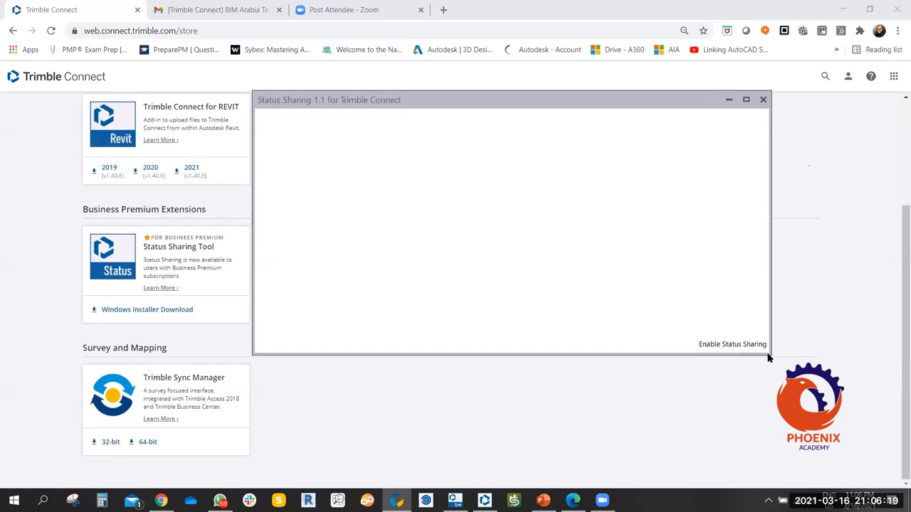
pyautogui.click(722, 347)
pyautogui.click(733, 346)
pyautogui.moveTo(759, 358); pyautogui.dragTo(620, 328)
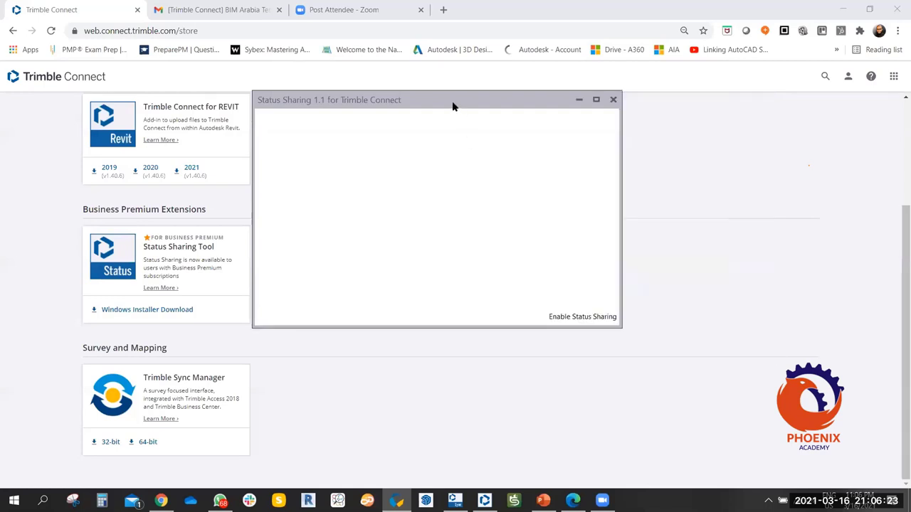
pyautogui.moveTo(453, 106); pyautogui.dragTo(425, 153)
pyautogui.click(550, 150)
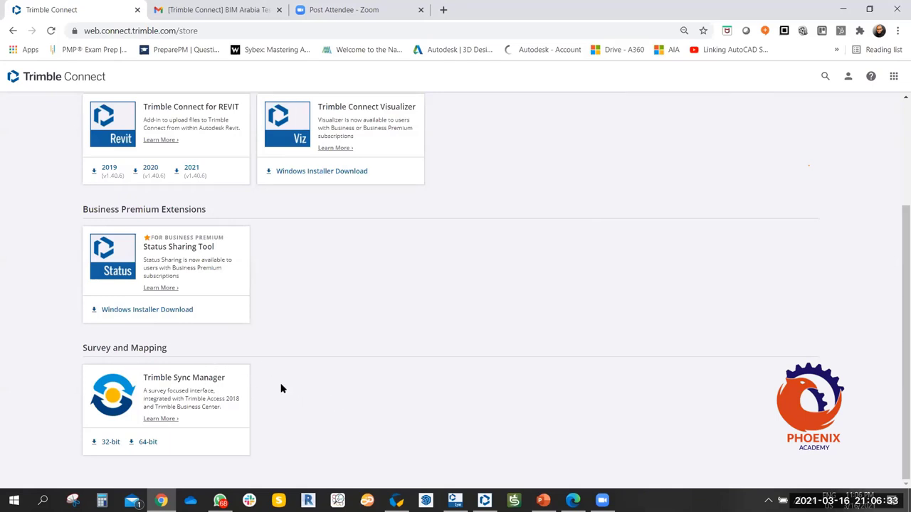
pyautogui.scroll(2, 472, 284)
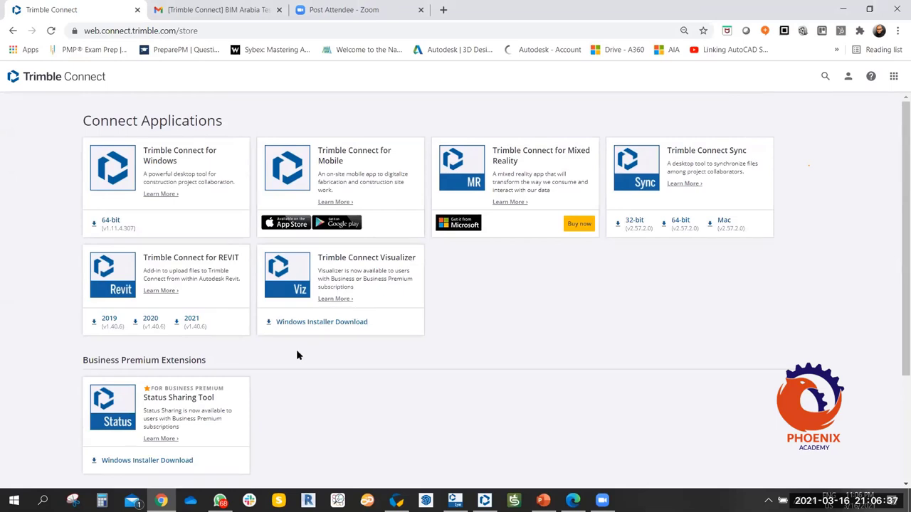
pyautogui.scroll(-2, 296, 349)
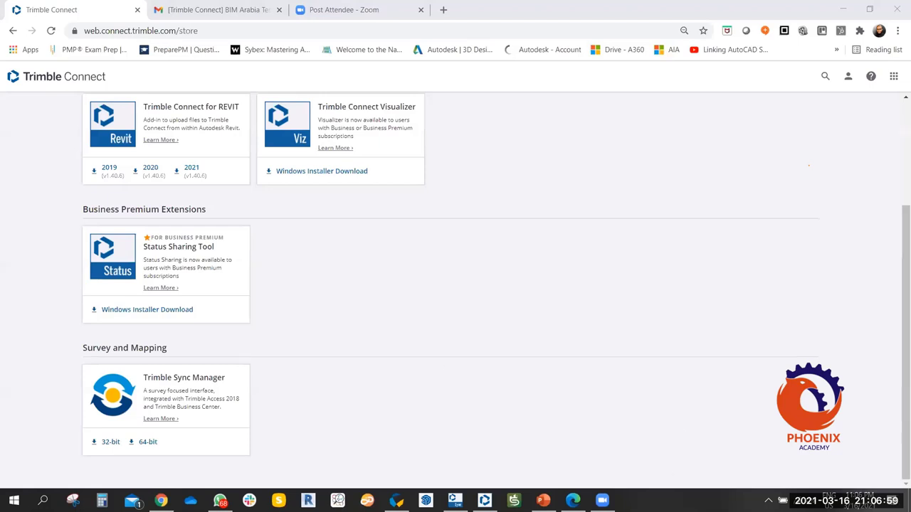
pyautogui.scroll(3, 178, 142)
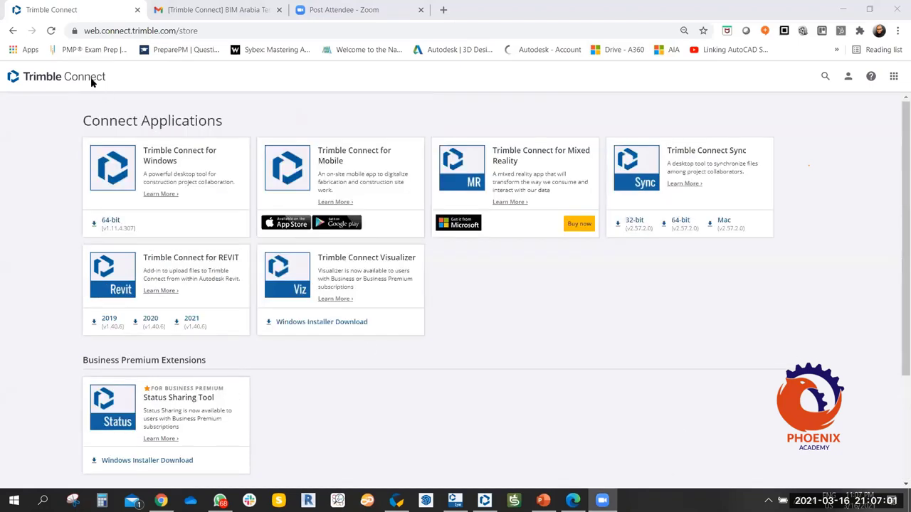
# Go to the Asia projects list and open the New Project form
pyautogui.click(90, 77)
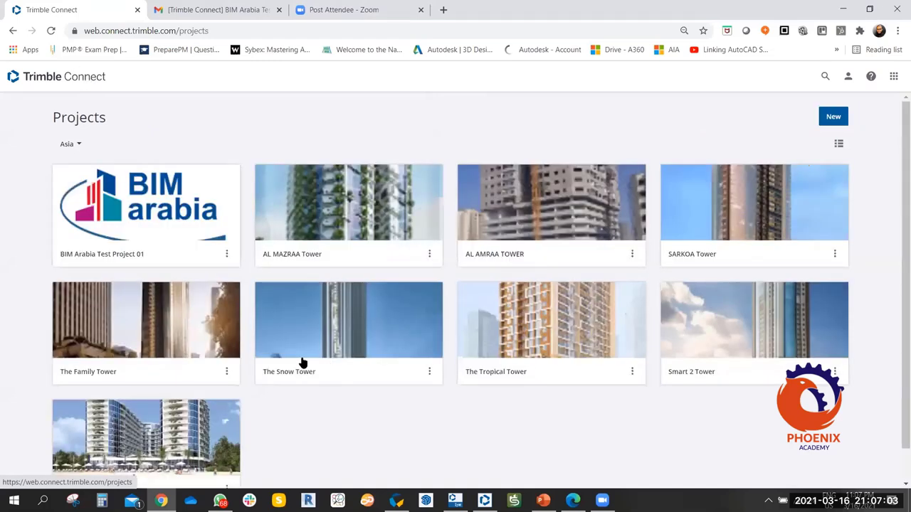
pyautogui.scroll(-1, 347, 413)
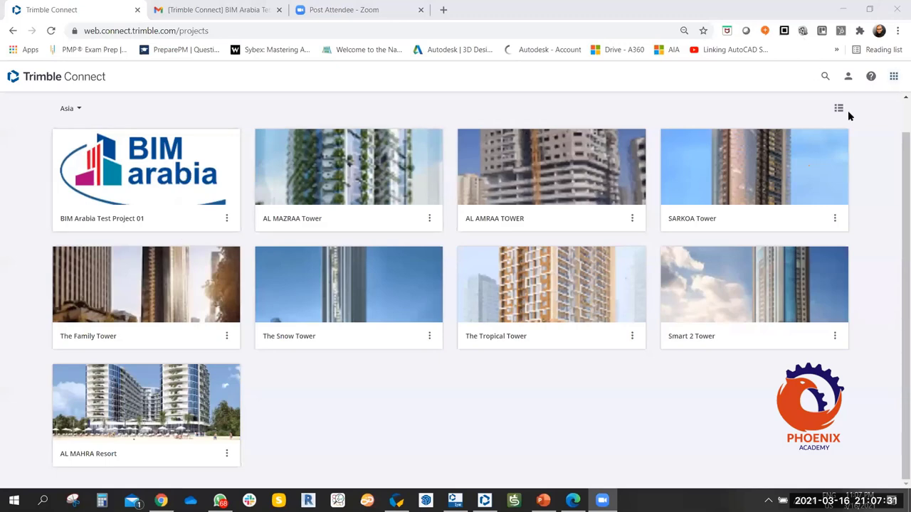
pyautogui.scroll(1, 803, 162)
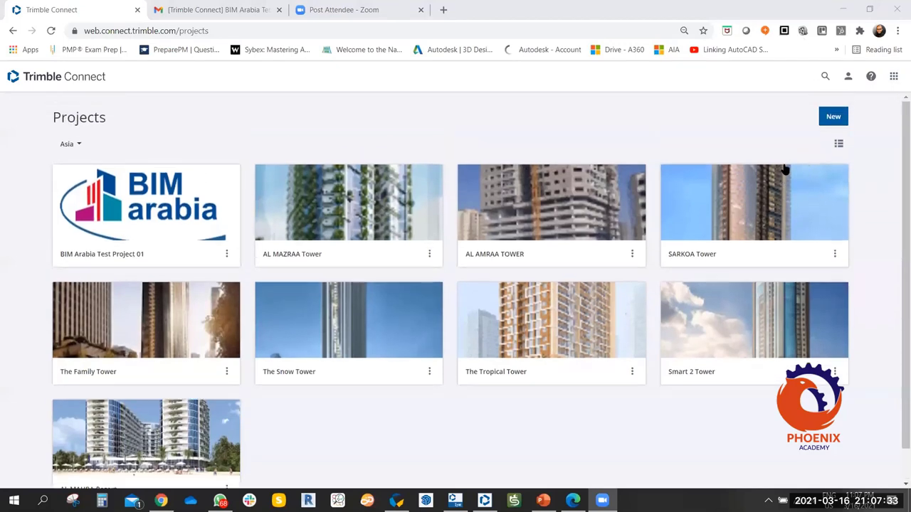
pyautogui.click(832, 117)
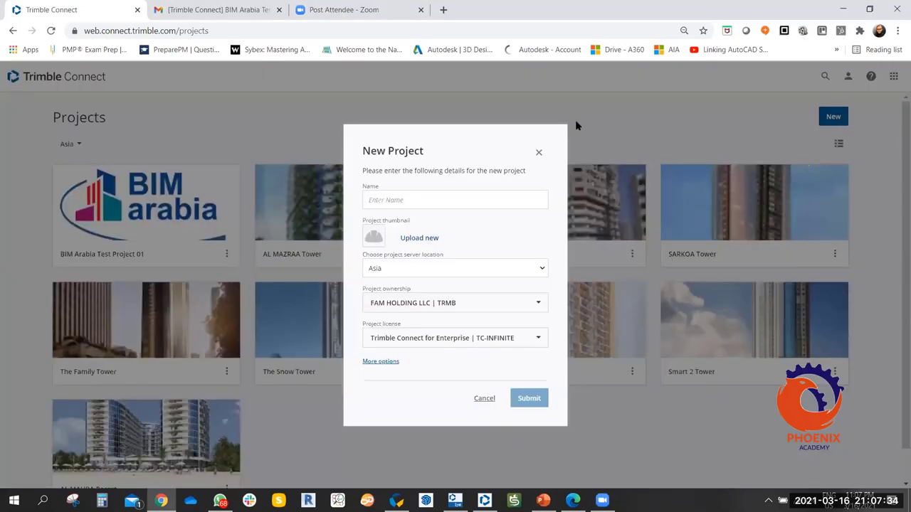
# Abandon the thumbnail picker and New Project form, then open BIM Arabia Test Project 01's Explorer
pyautogui.click(409, 239)
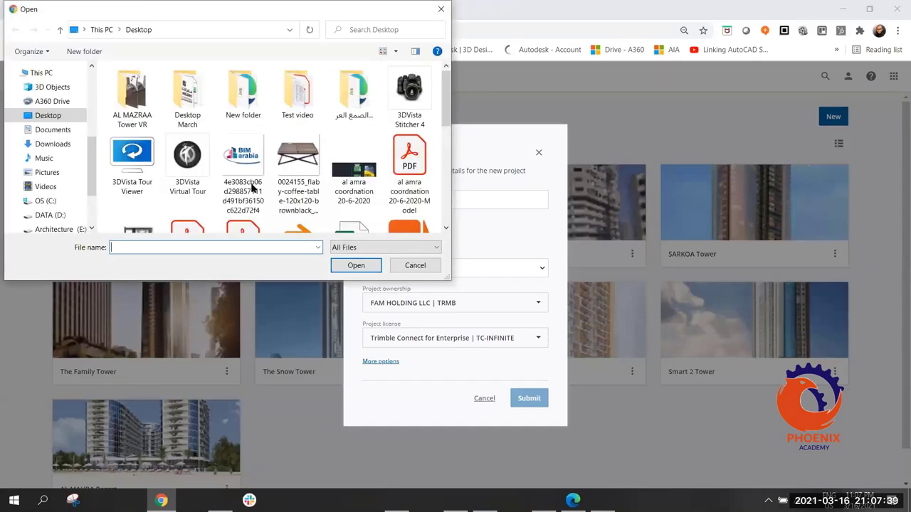
pyautogui.press('Escape')
pyautogui.click(539, 152)
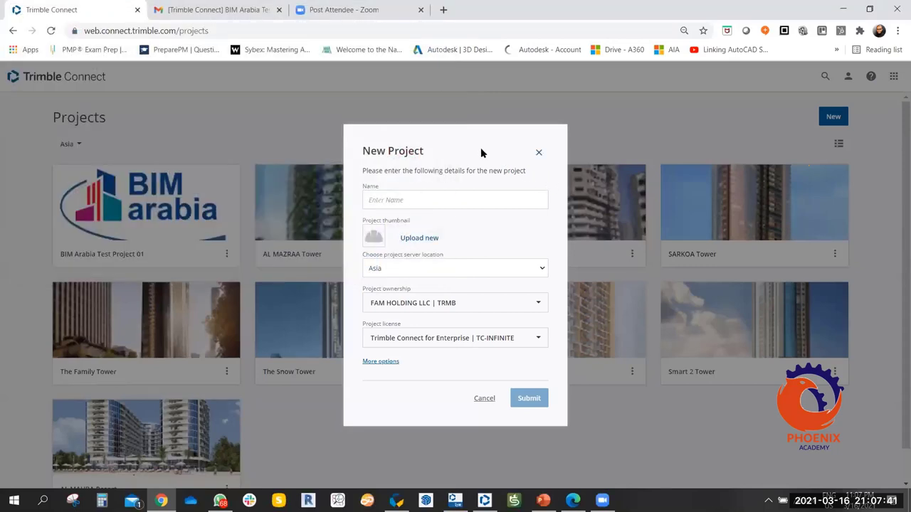
pyautogui.click(163, 206)
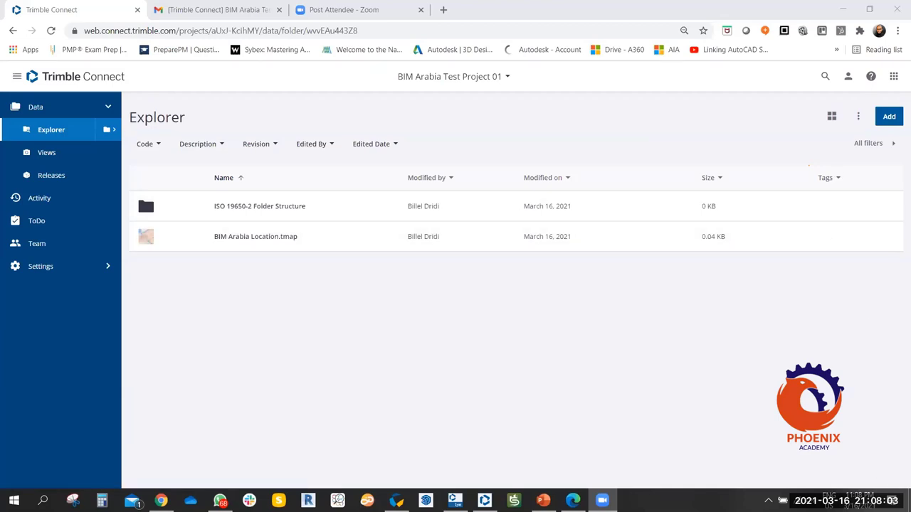
# Drag the BIM arabia PNG from the desktop into the project's Explorer and dismiss the upload notice
pyautogui.press('super+d')
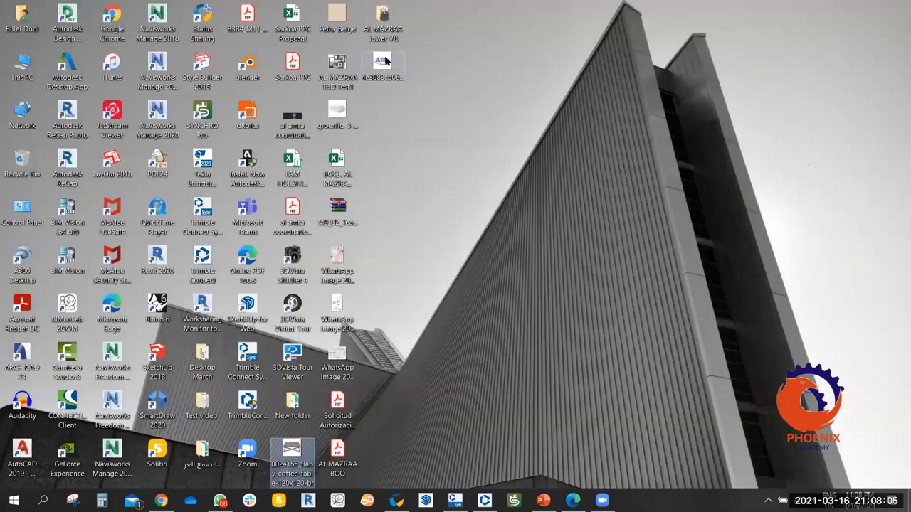
pyautogui.moveTo(382, 88)
pyautogui.mouseDown()
pyautogui.moveTo(508, 128)
pyautogui.moveTo(164, 501)
pyautogui.mouseUp()
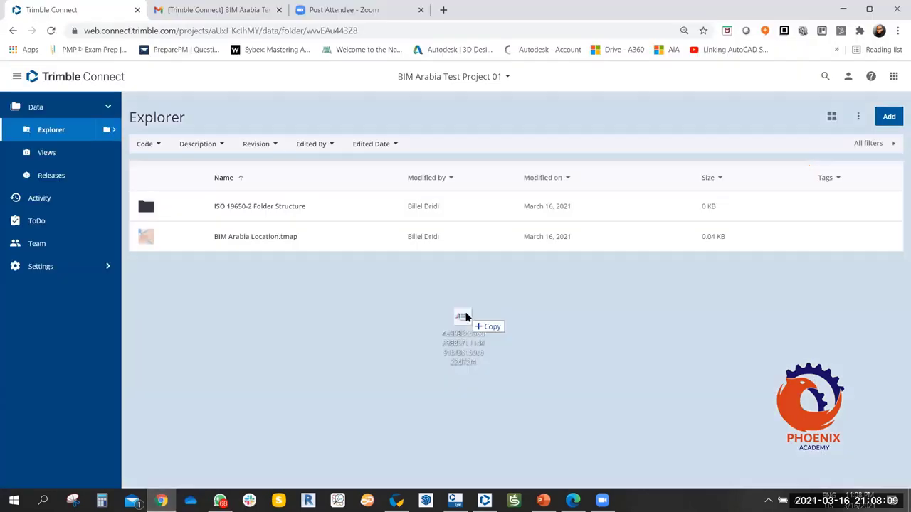
pyautogui.moveTo(164, 501); pyautogui.dragTo(466, 317)
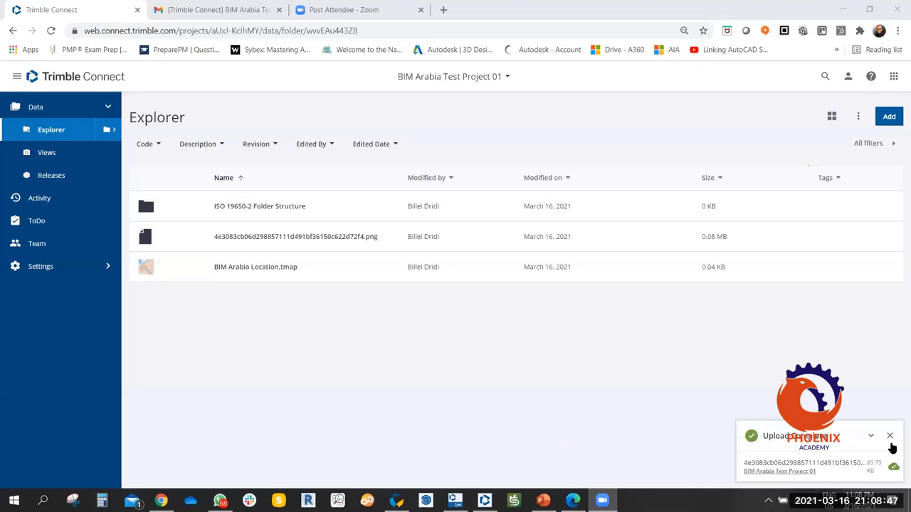
pyautogui.click(889, 436)
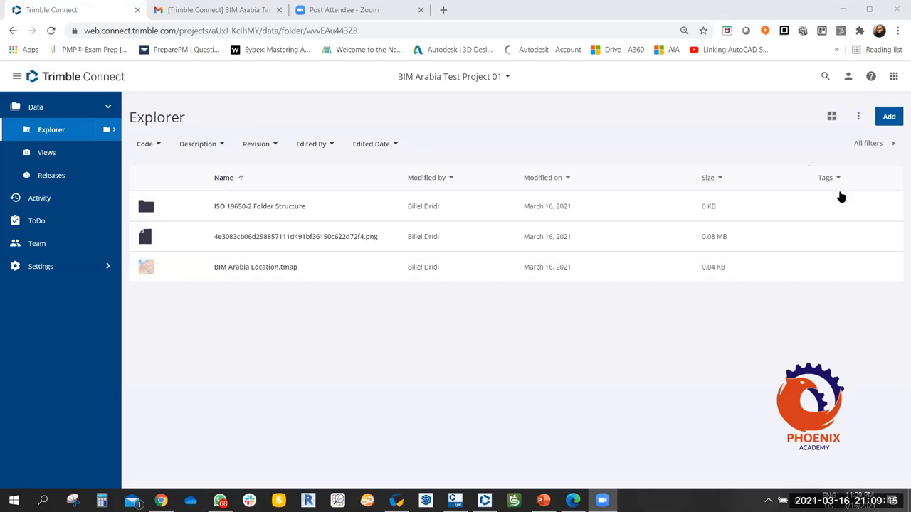
pyautogui.click(887, 123)
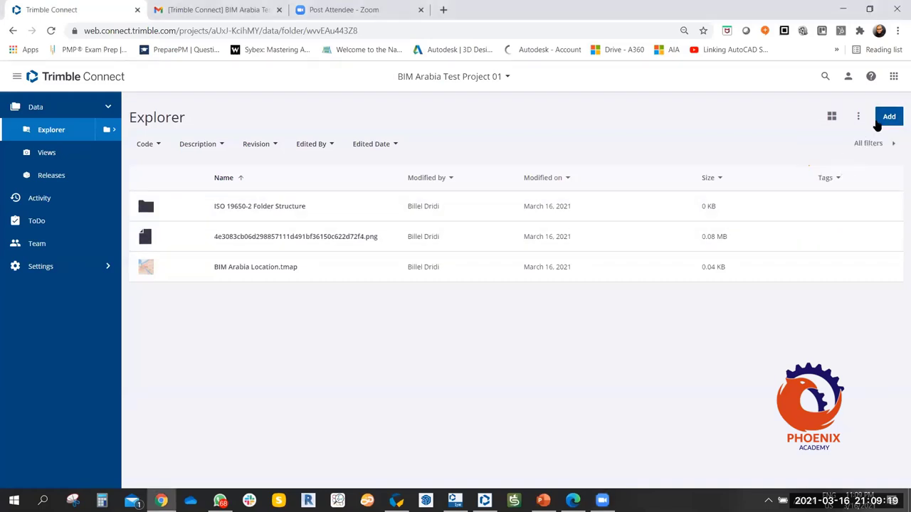
# Upload the Desktop image 0024155_flaby-coffee-table-120x120-brownblack_870 through Add > Upload files
pyautogui.click(880, 121)
pyautogui.click(825, 220)
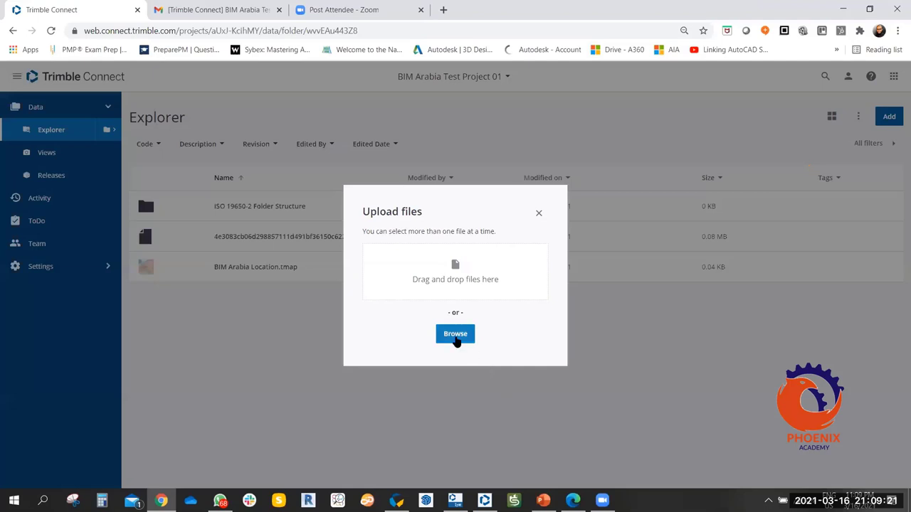
pyautogui.click(455, 335)
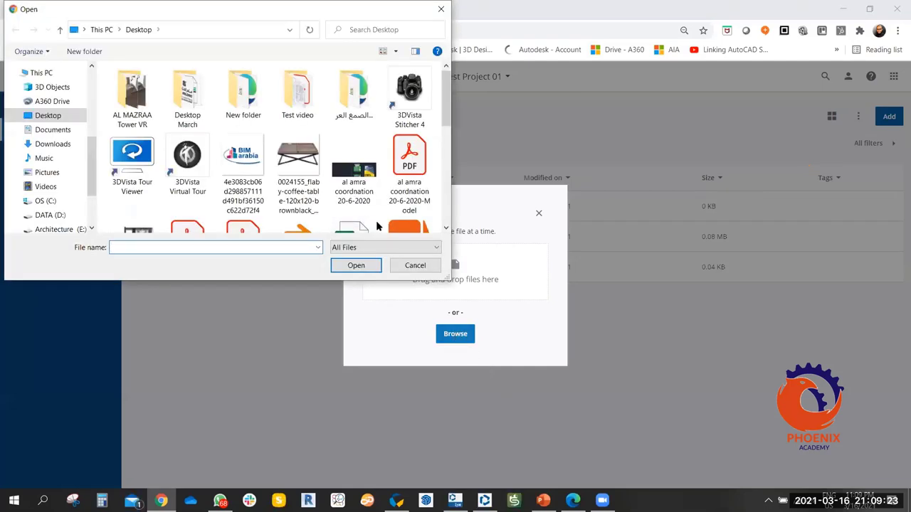
pyautogui.click(292, 156)
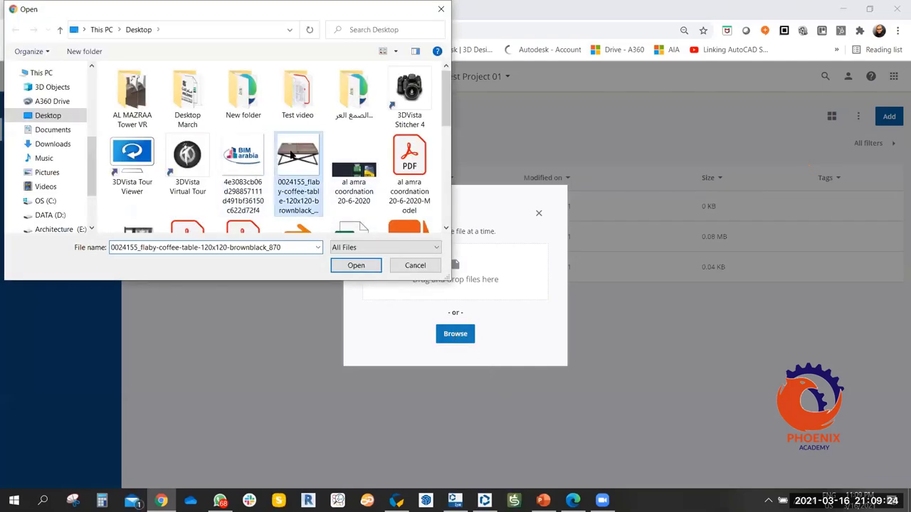
pyautogui.click(355, 265)
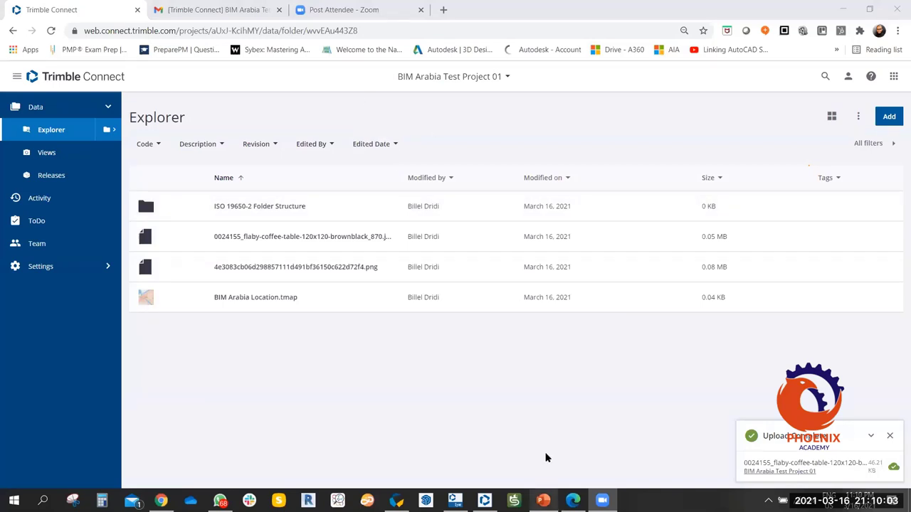
# Start the 'For BIM Arabia' slide show from slide 14, 'Choose the right Trimble Connect for you'
pyautogui.hotkey('alt', 'Tab')
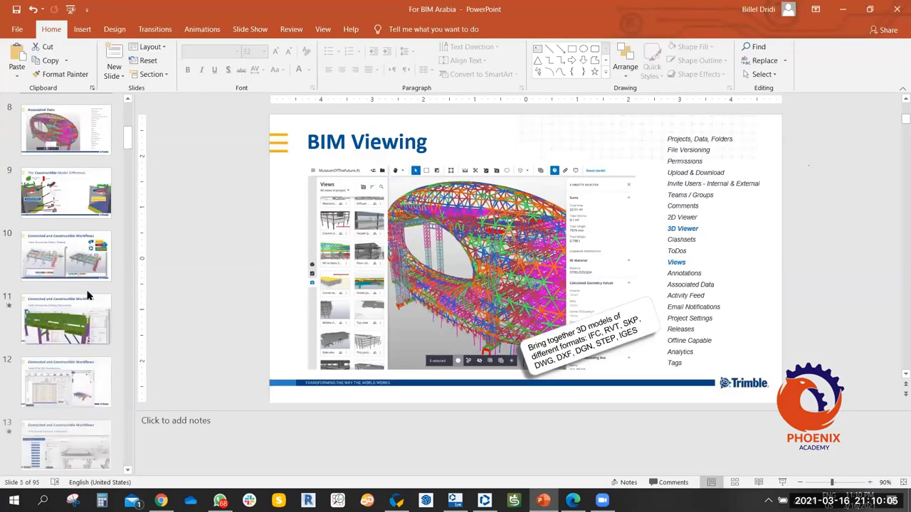
pyautogui.scroll(-1, 86, 250)
pyautogui.scroll(-1, 87, 251)
pyautogui.scroll(-1, 81, 276)
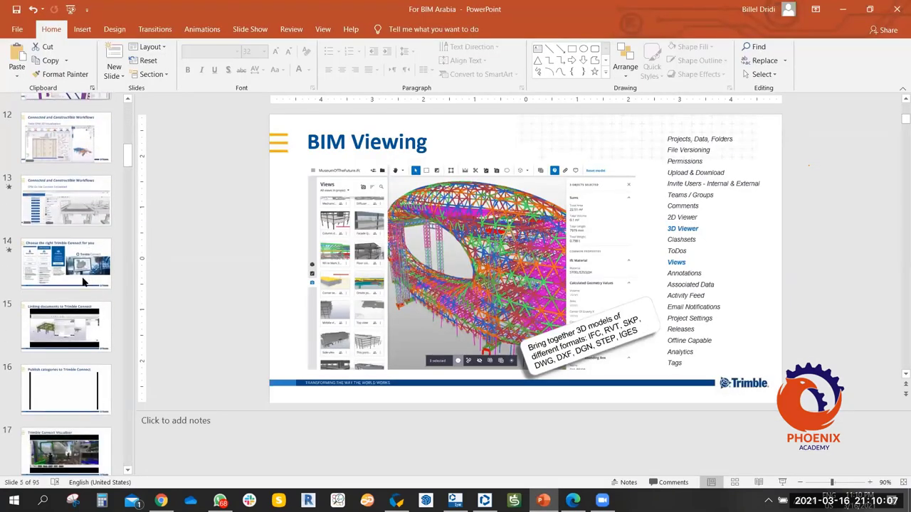
pyautogui.scroll(-1, 82, 276)
pyautogui.scroll(-1, 81, 276)
pyautogui.scroll(-1, 82, 282)
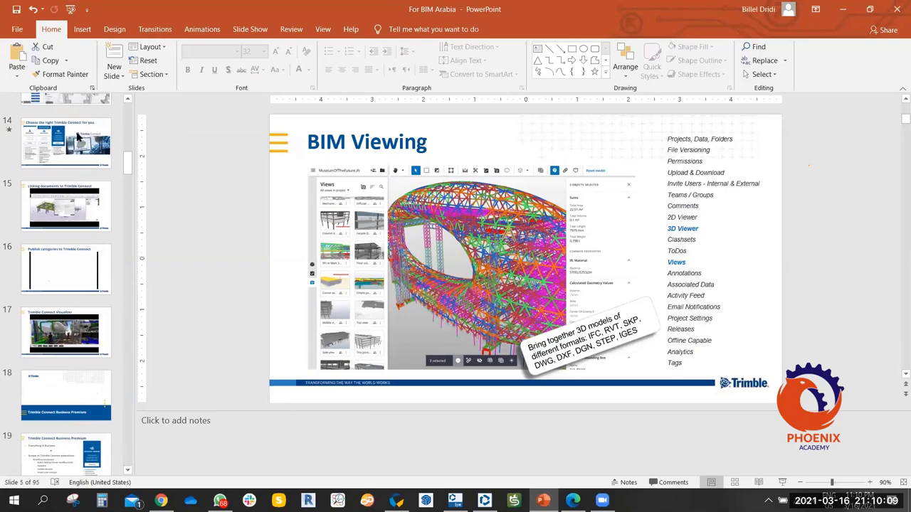
pyautogui.click(80, 138)
pyautogui.click(782, 482)
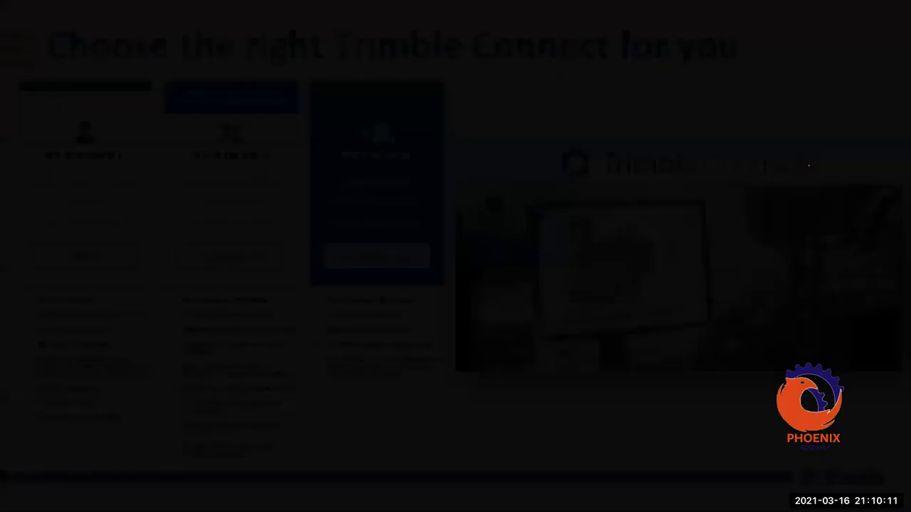